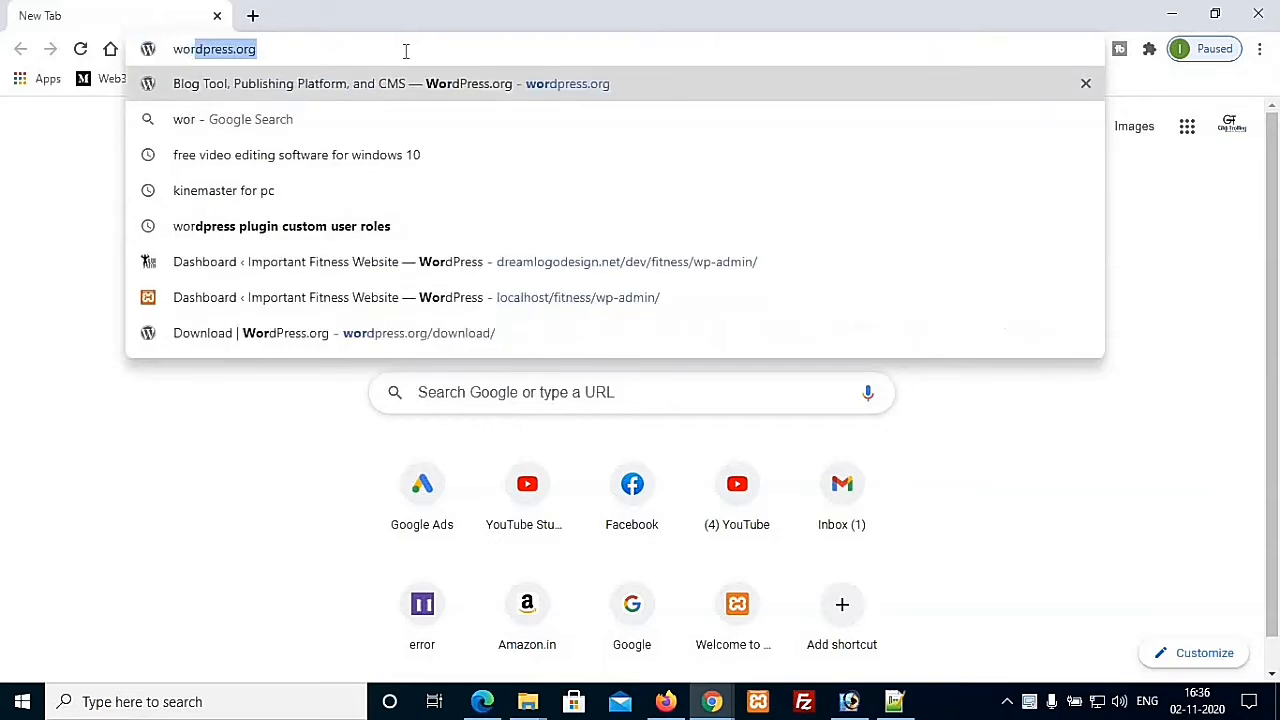
Step: Load wordpress.org and open the Get WordPress page offering the WordPress 5.5.3 download
text(s.org)
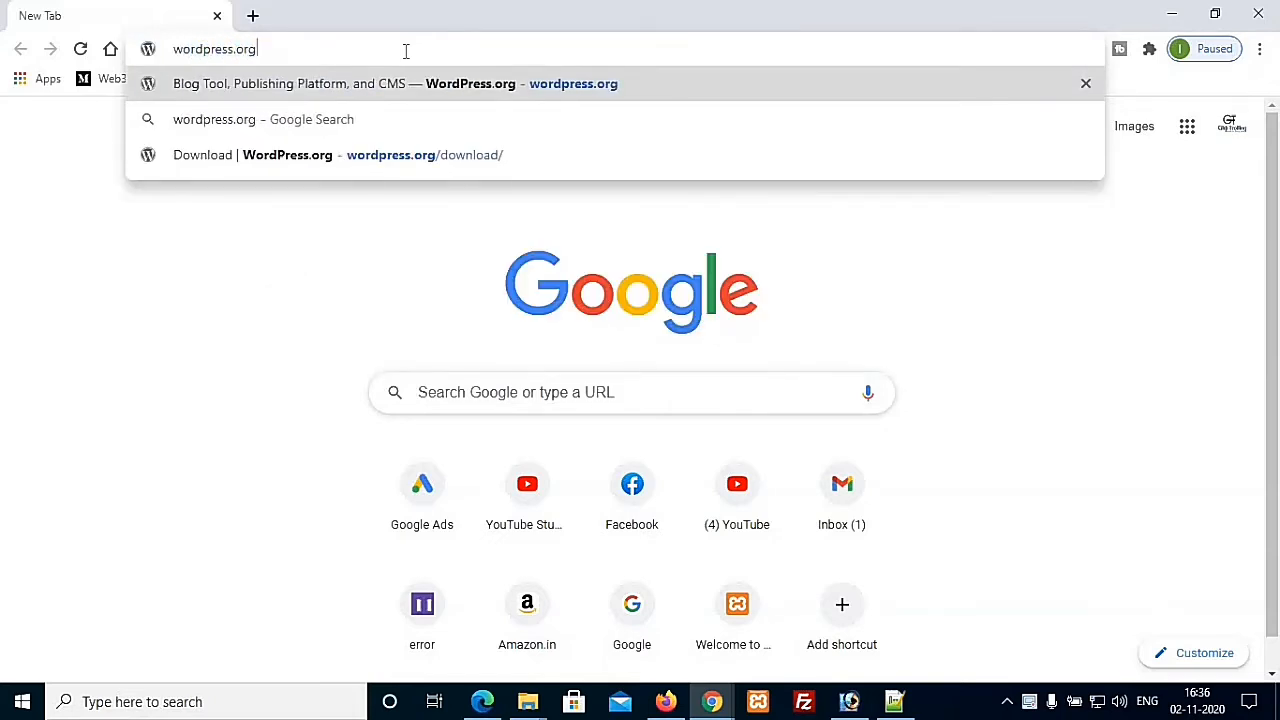
key(Return)
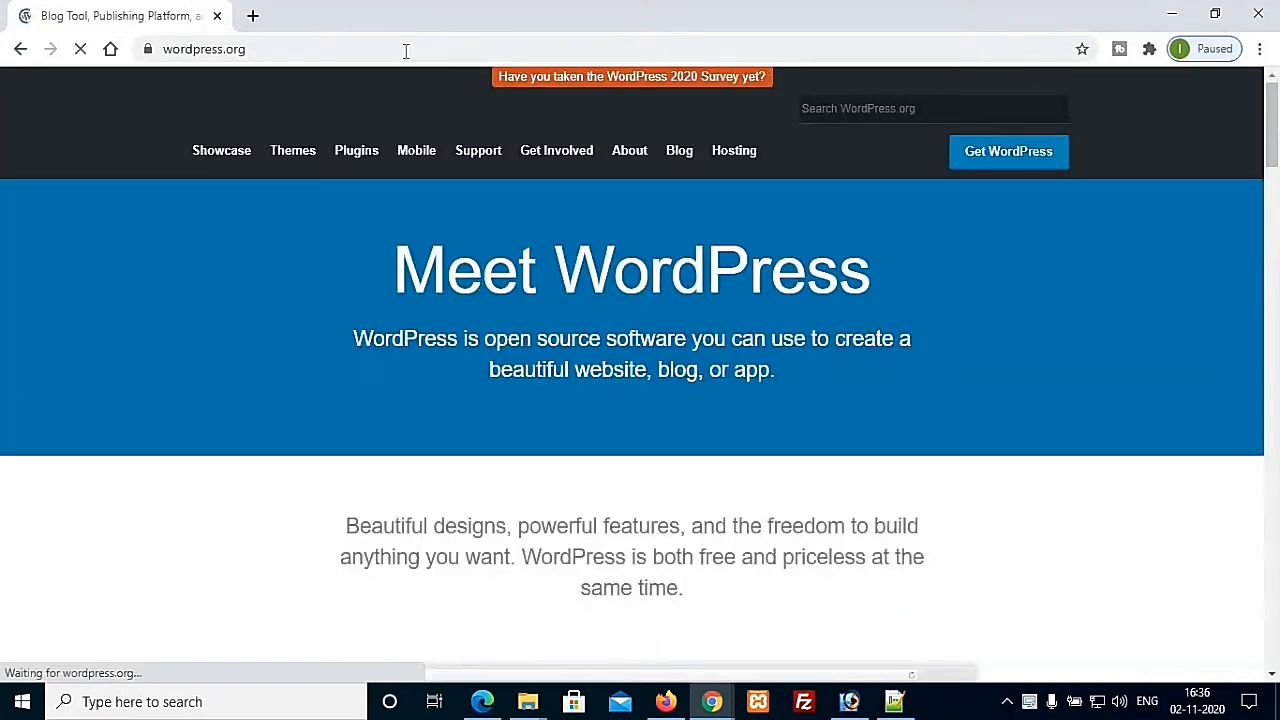
click(1016, 168)
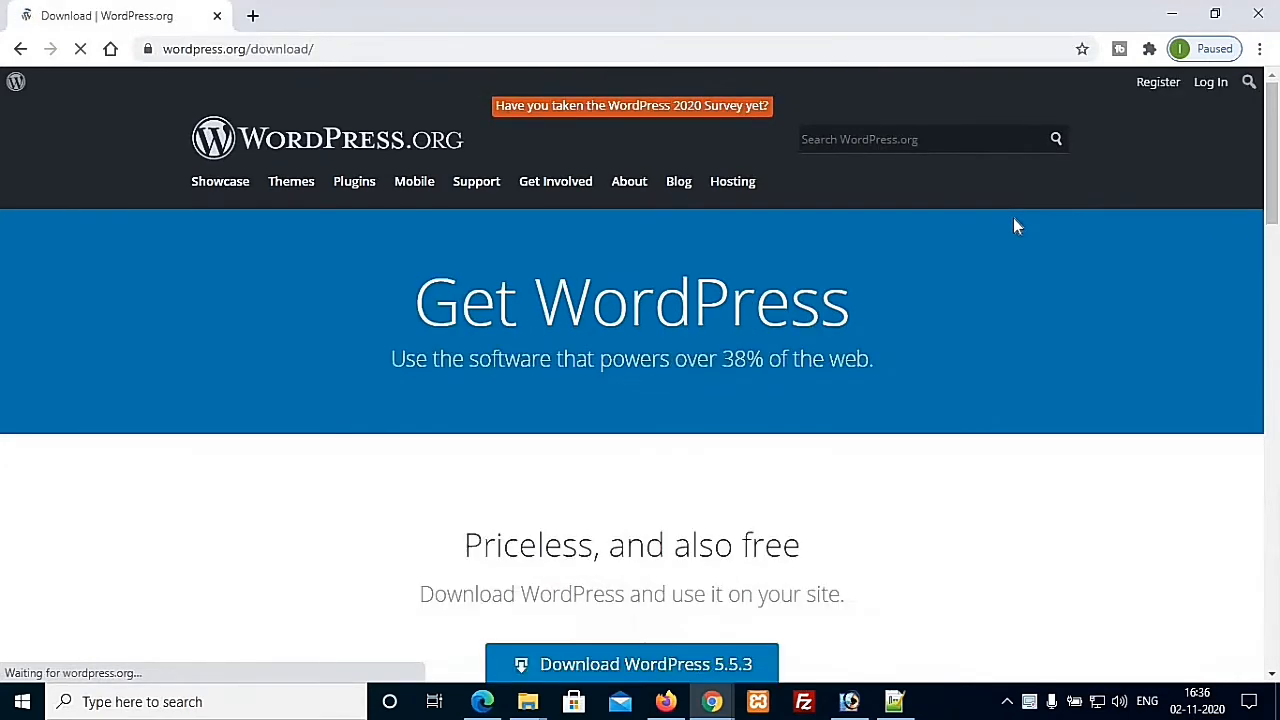
scroll(1007, 270, down, 1)
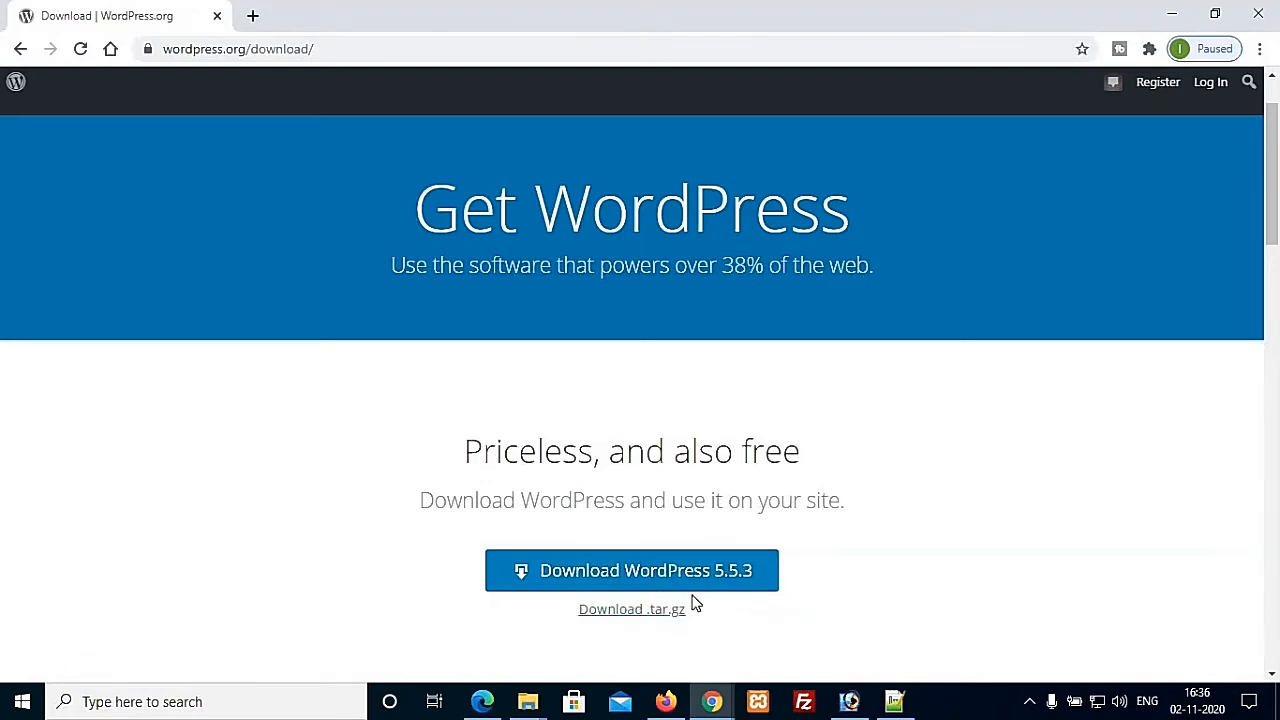
Step: Download wordpress-5.5.3.zip, dismiss the thank-you popup and show the zip in the Downloads folder
click(588, 573)
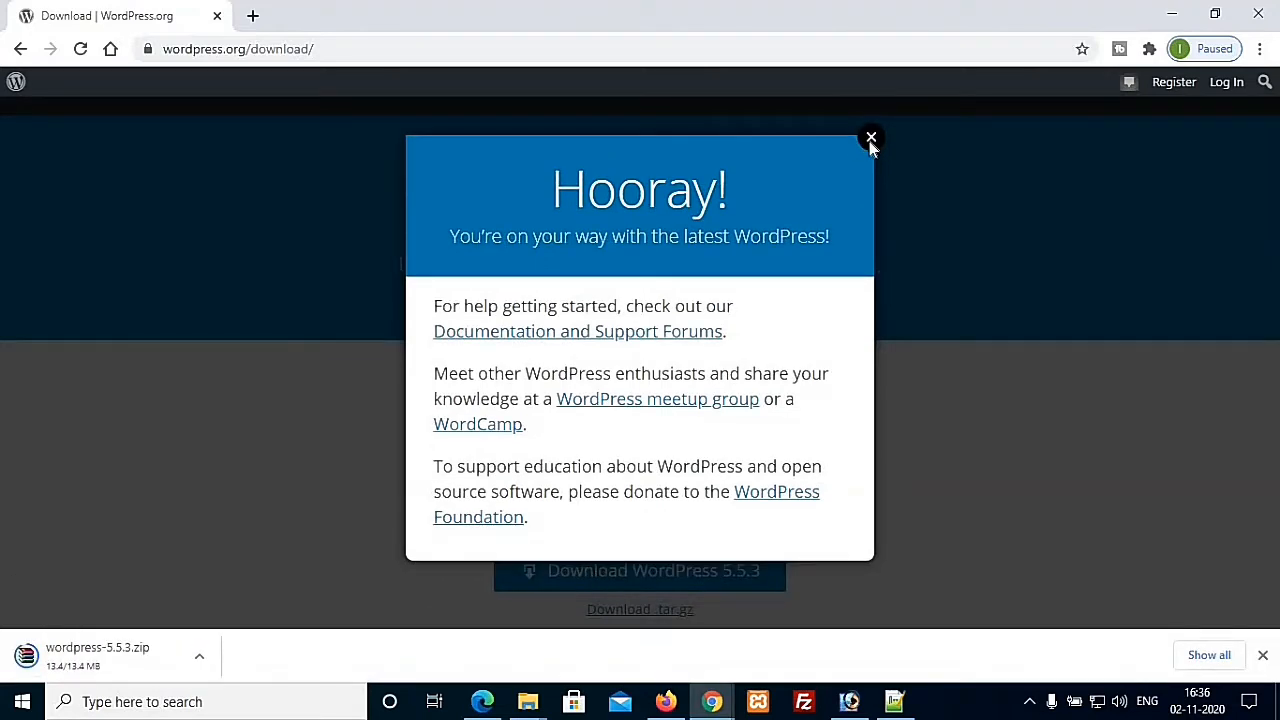
click(871, 138)
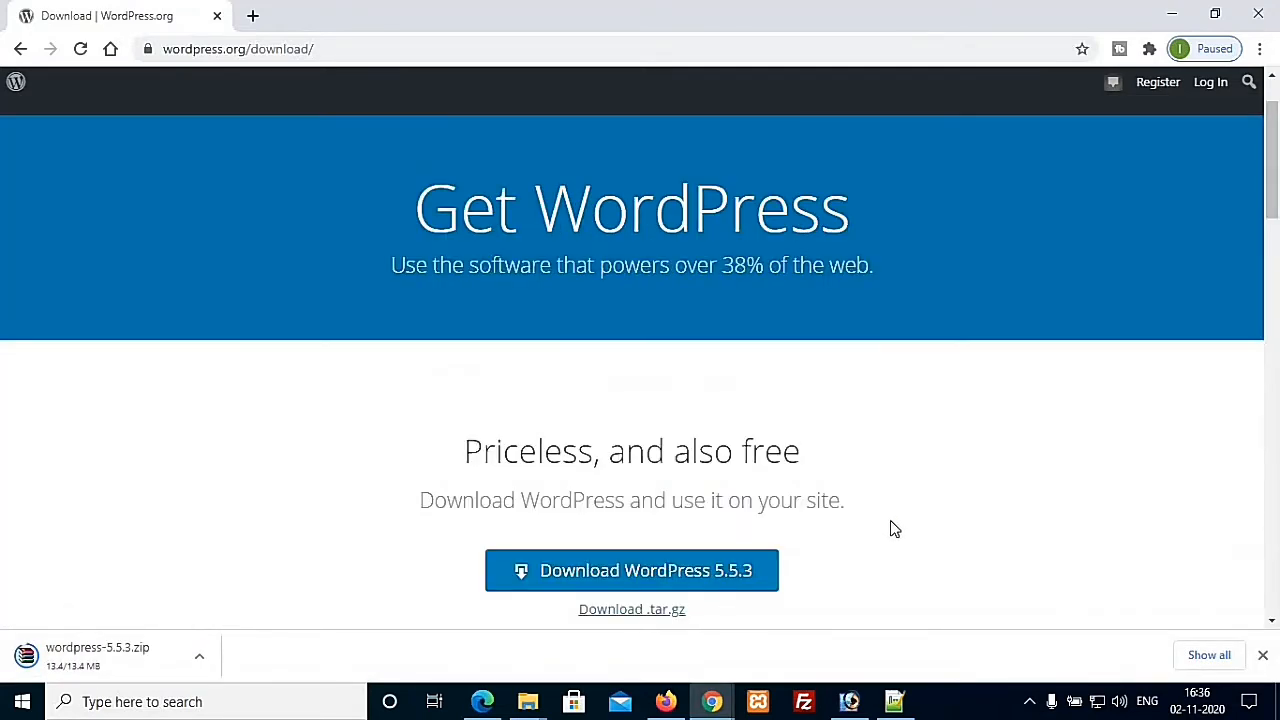
click(200, 656)
click(268, 598)
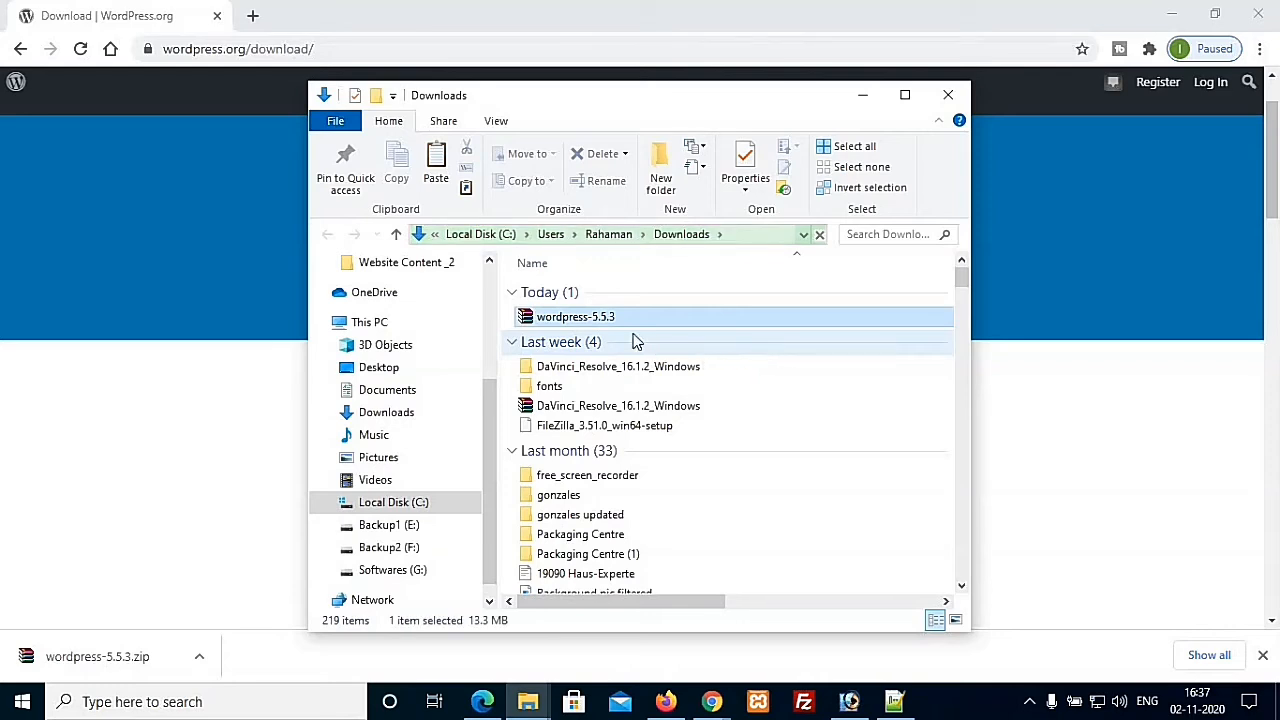
Step: Extract wordpress-5.5.3.zip with WinRAR into a wordpress-5.5.3 folder beside it
double_click(641, 319)
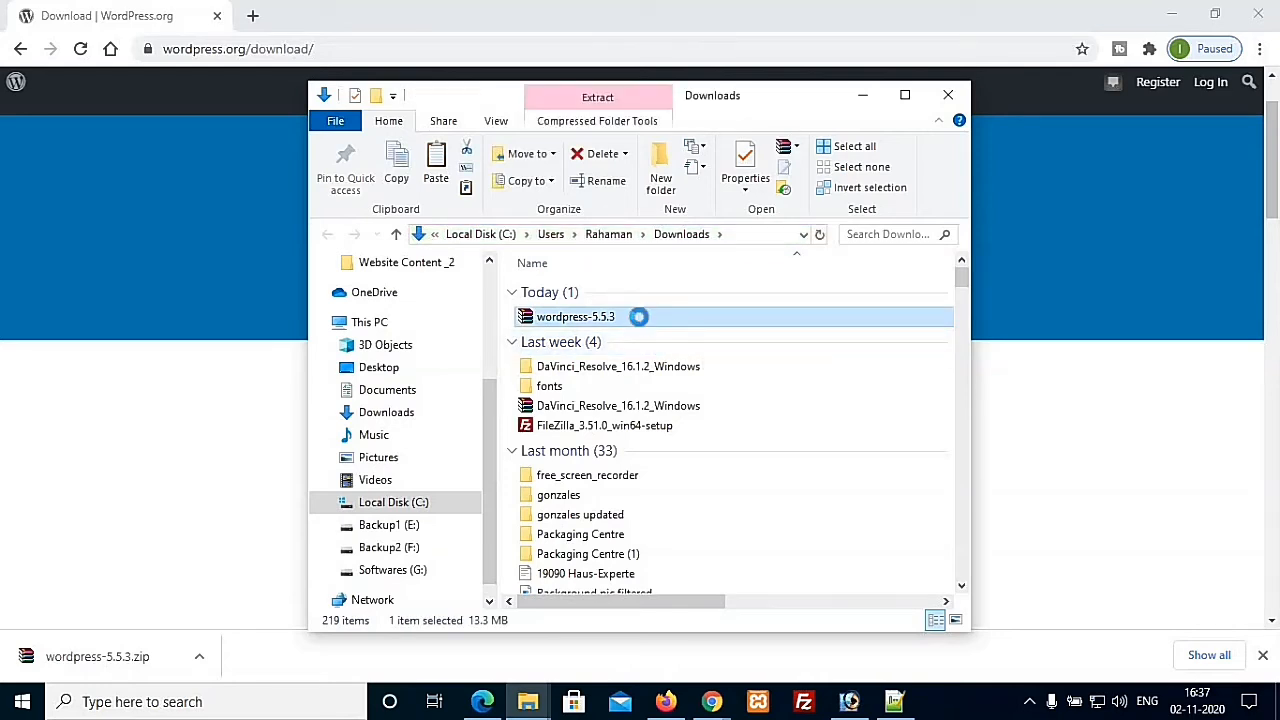
right_click(639, 316)
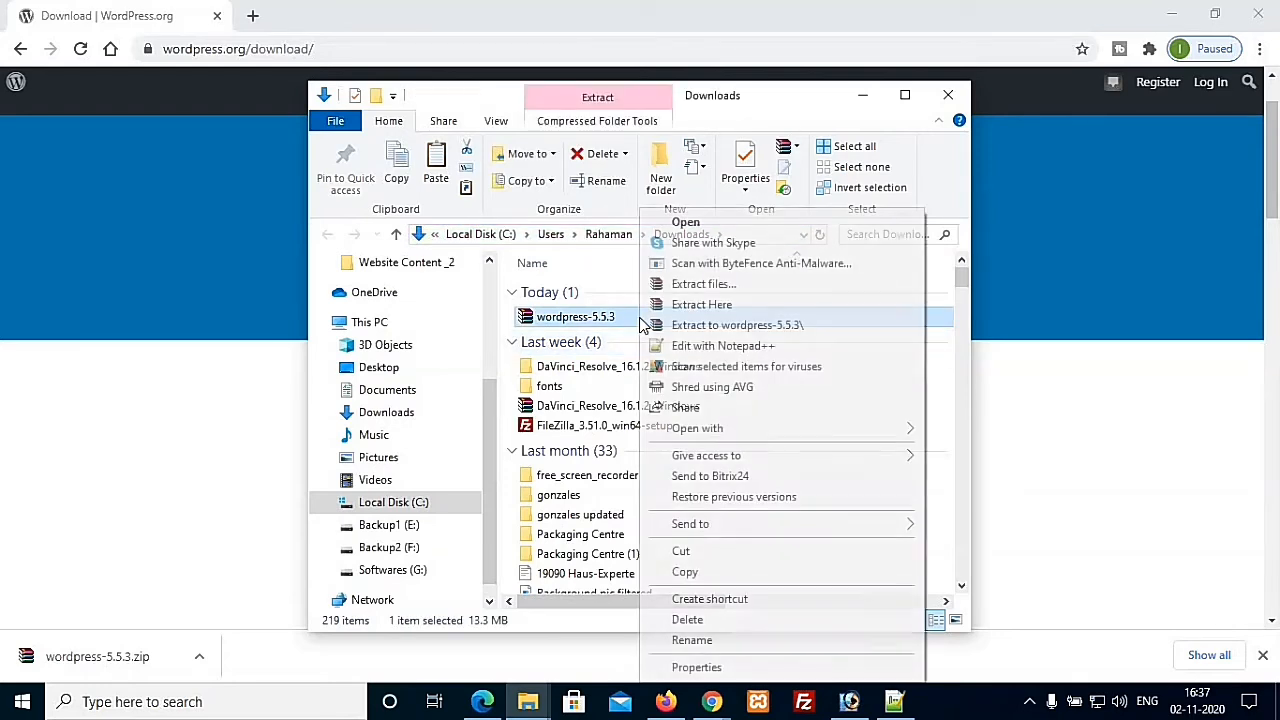
click(744, 328)
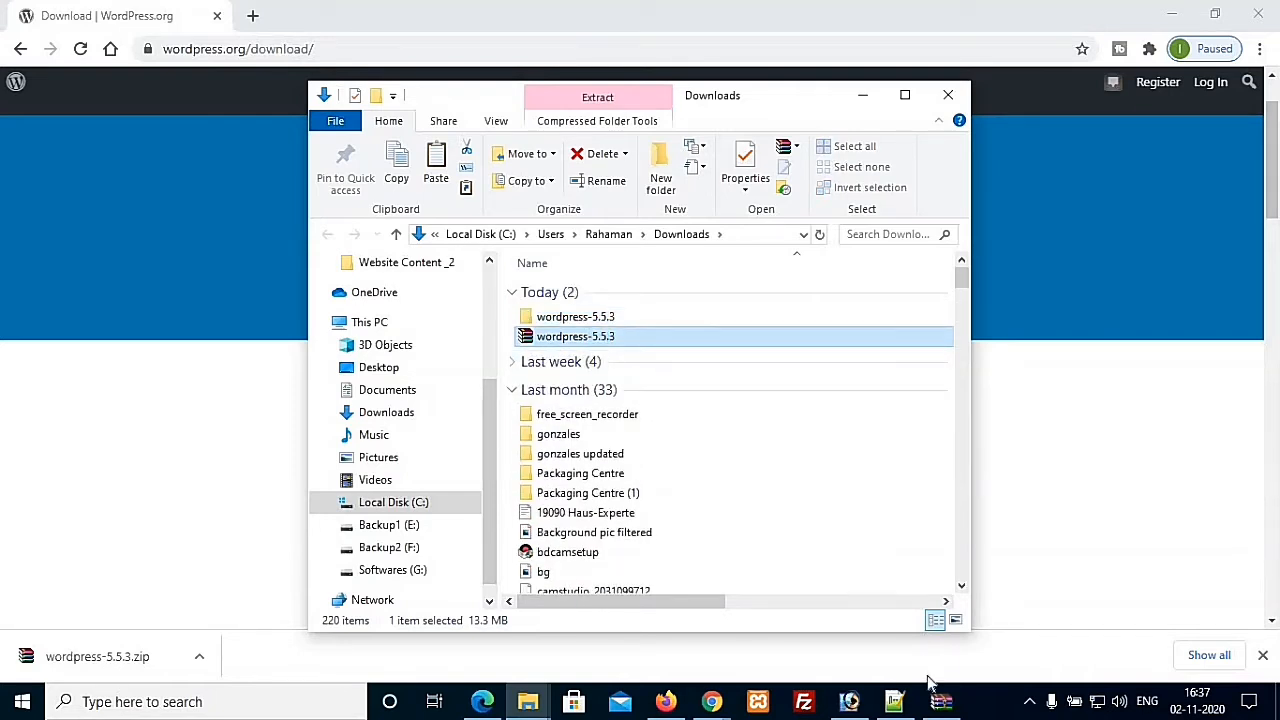
click(942, 703)
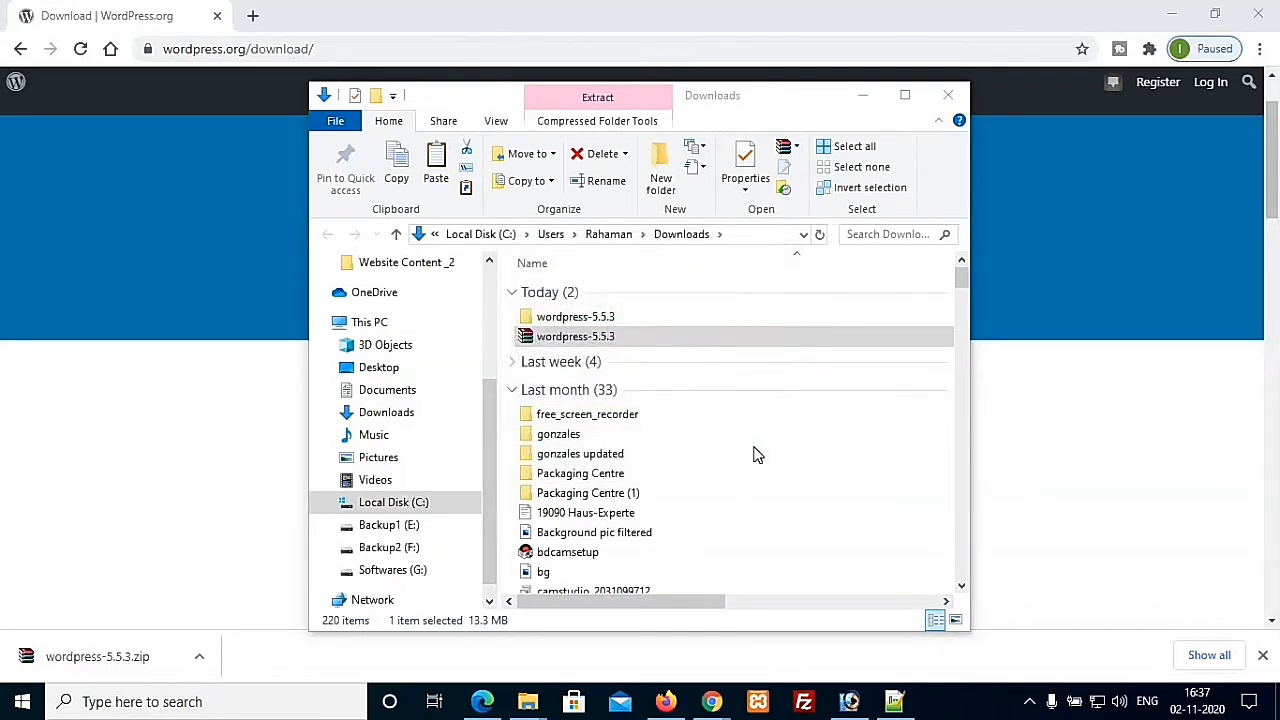
Step: Inside wordpress-5.5.3, rename the extracted wordpress folder to test and select it for copying
double_click(620, 317)
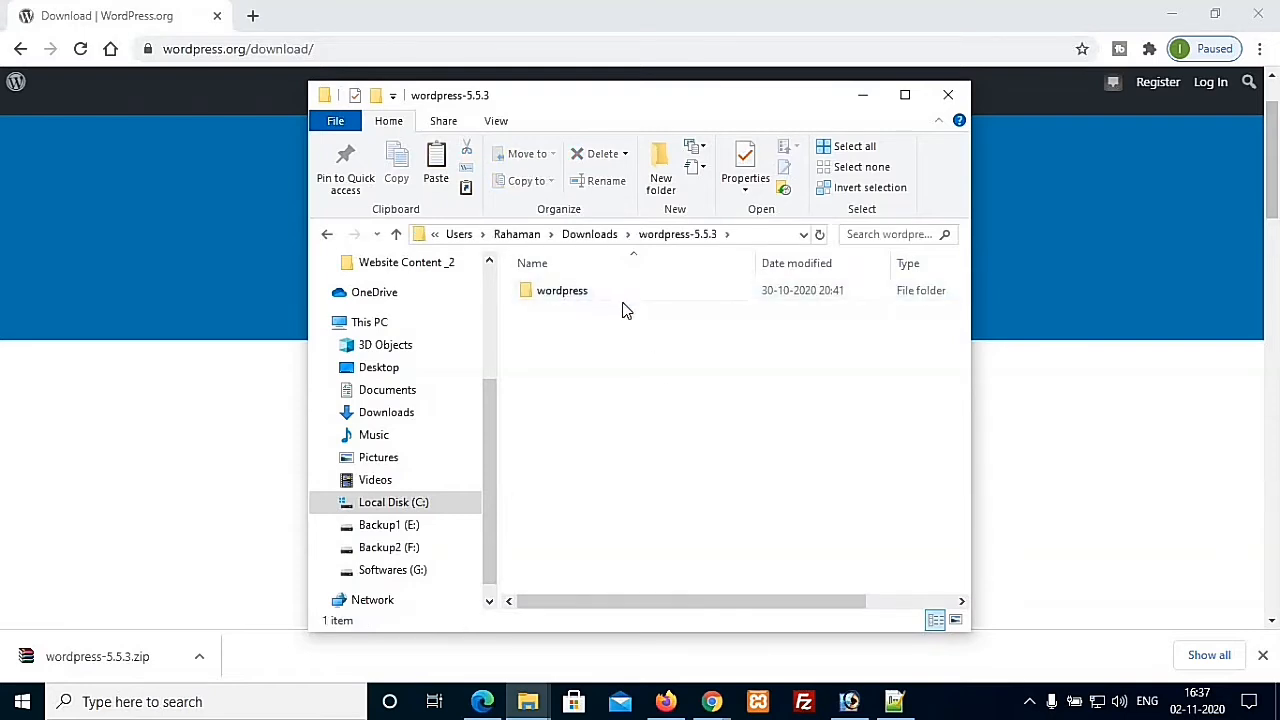
double_click(580, 296)
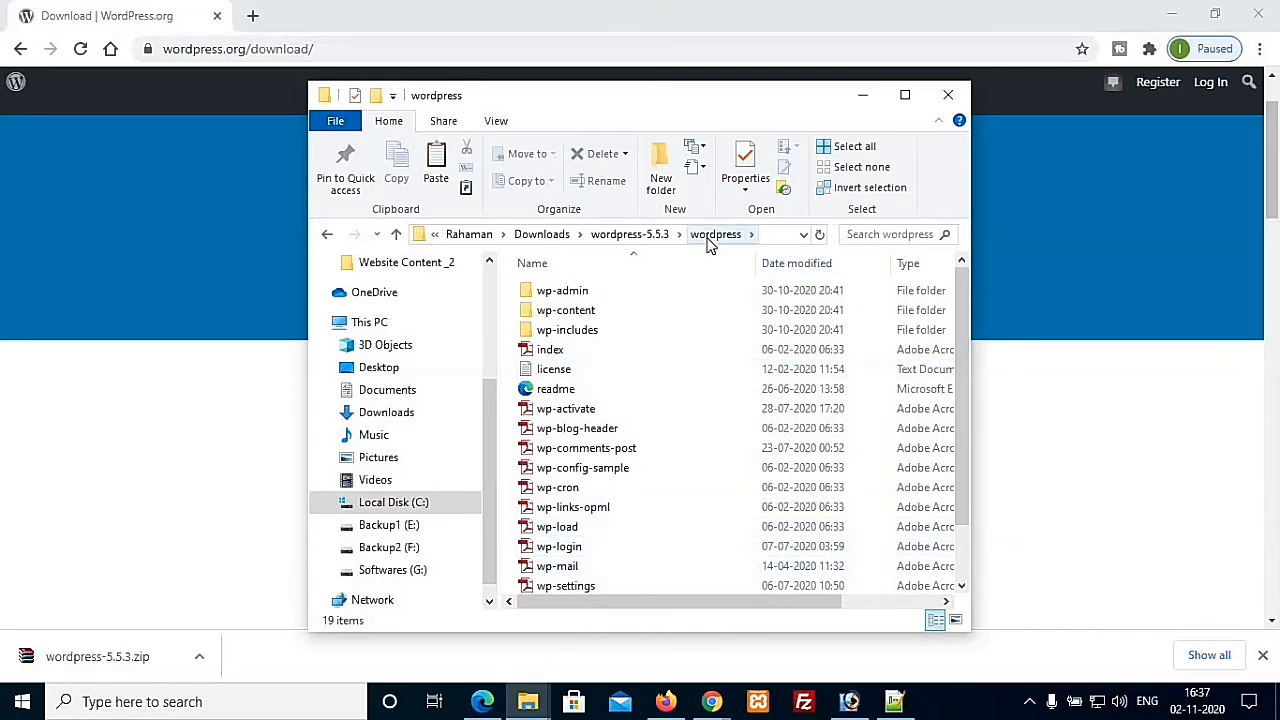
click(658, 238)
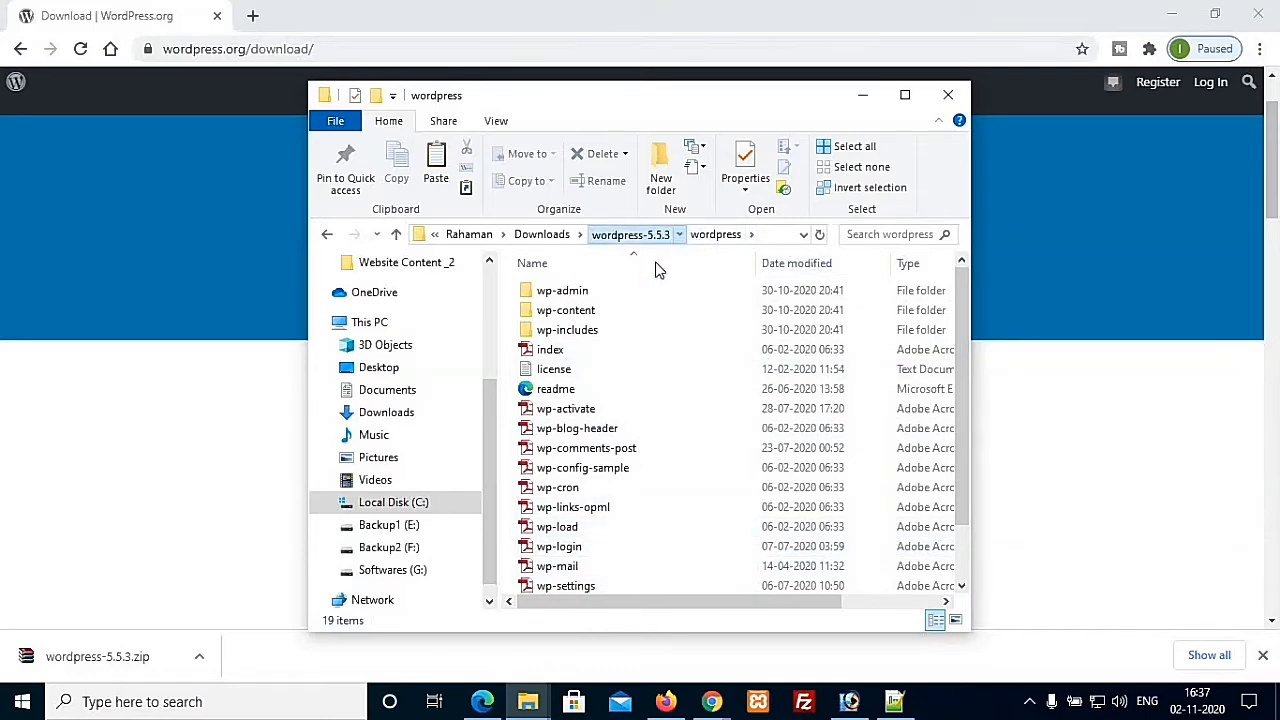
click(562, 292)
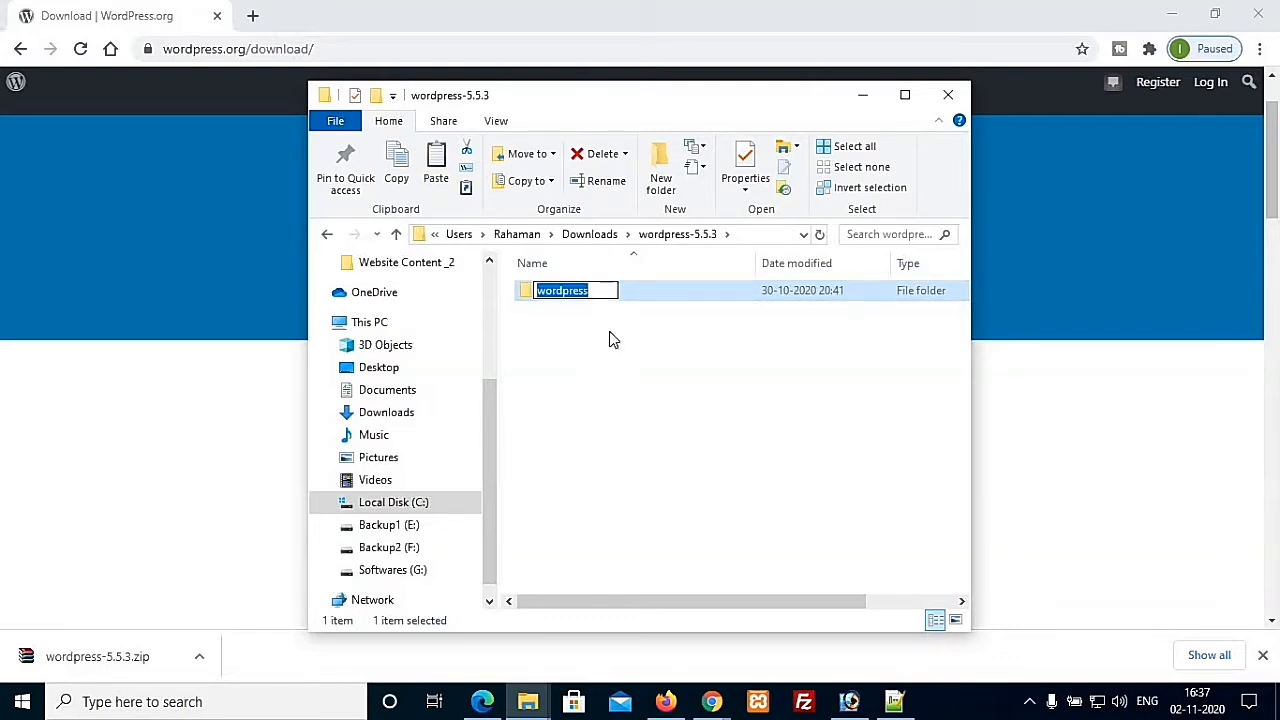
text(test)
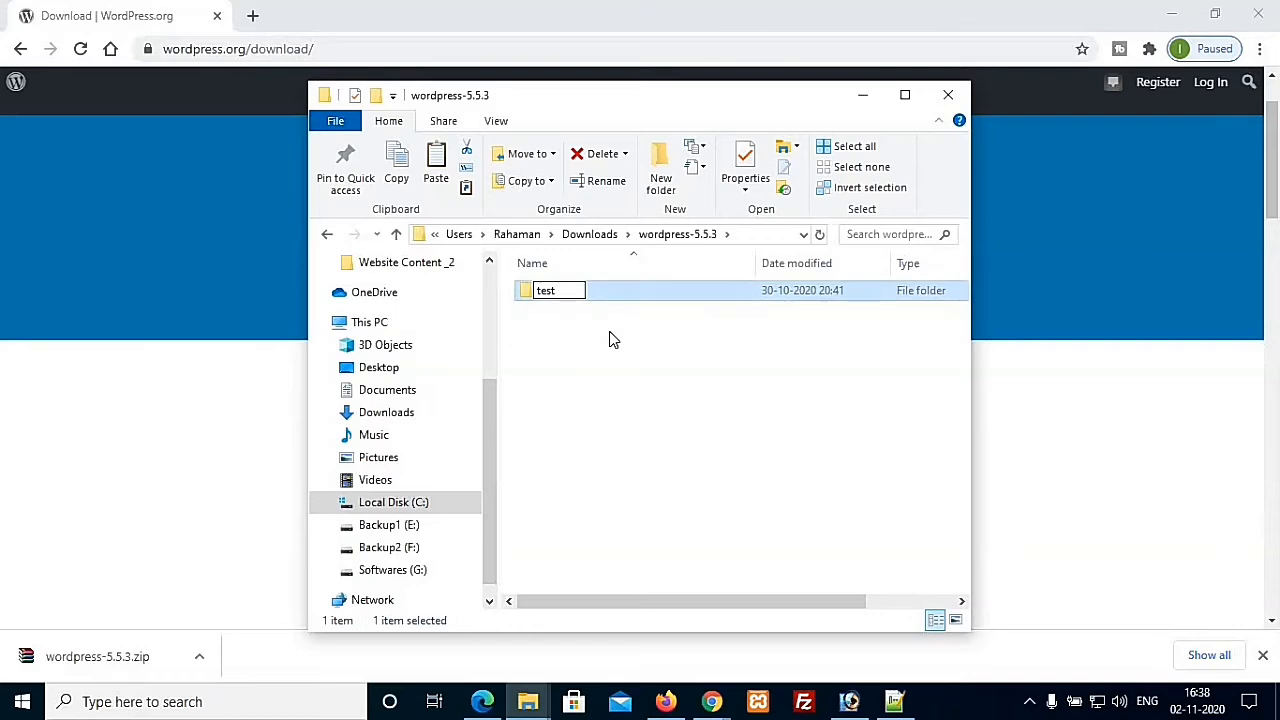
click(609, 331)
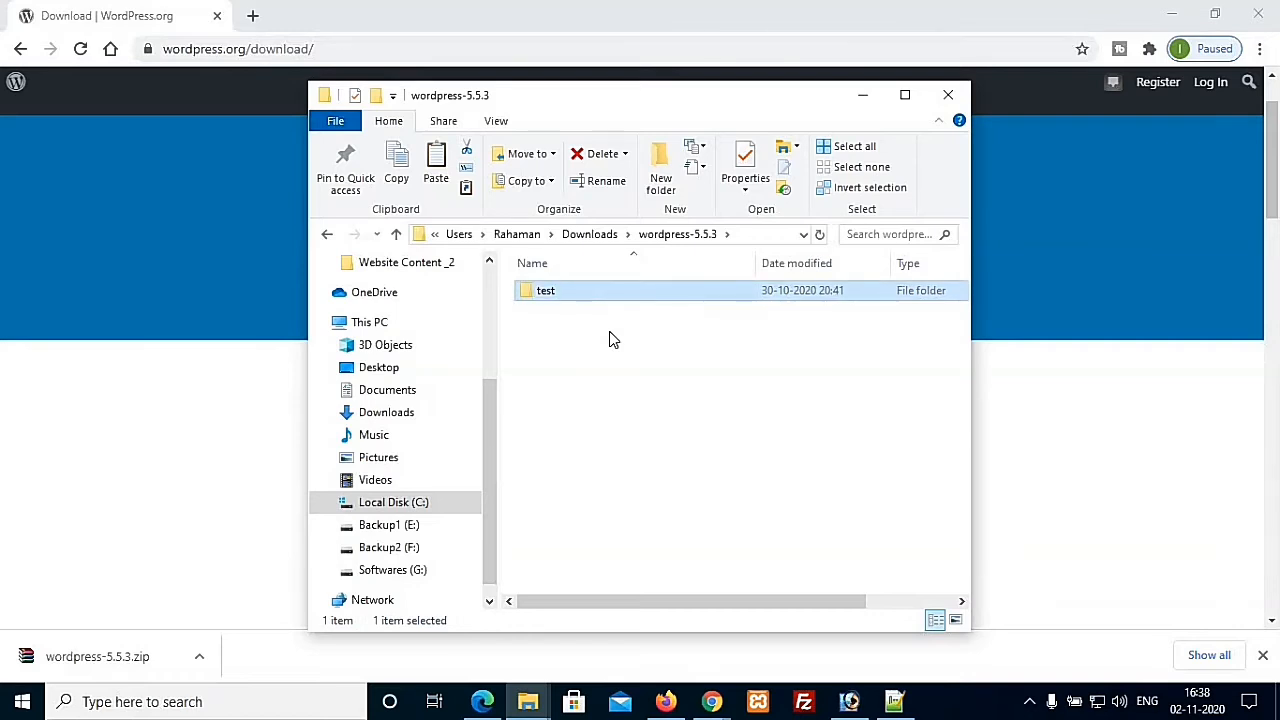
click(603, 296)
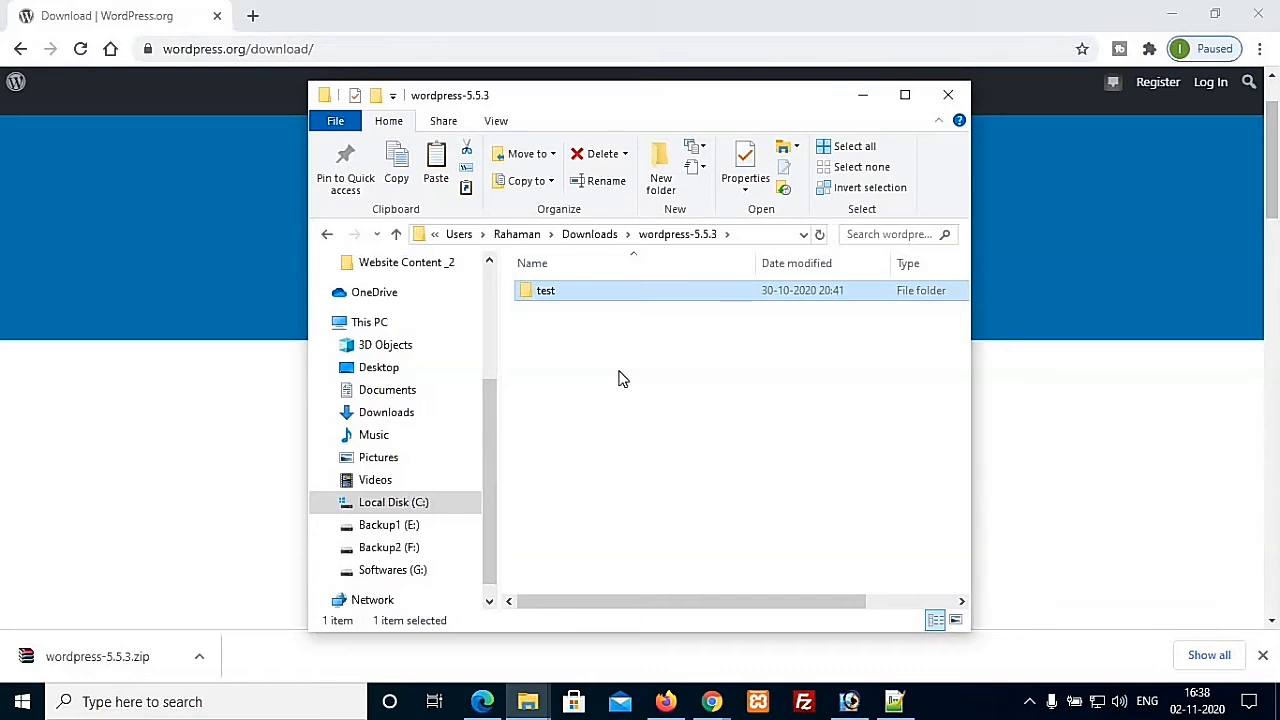
Step: Paste the test folder into Backup2 (F:) > xampp > htdocs, then bring up XAMPP
click(398, 550)
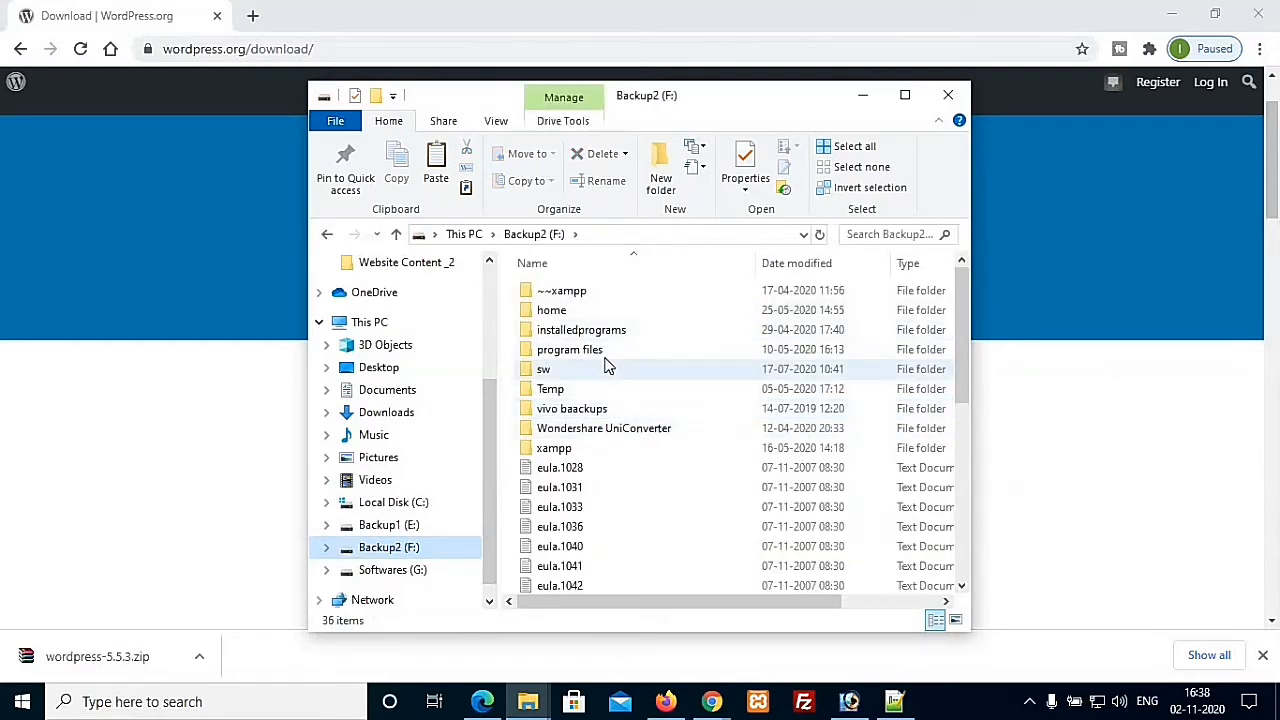
click(589, 452)
double_click(589, 452)
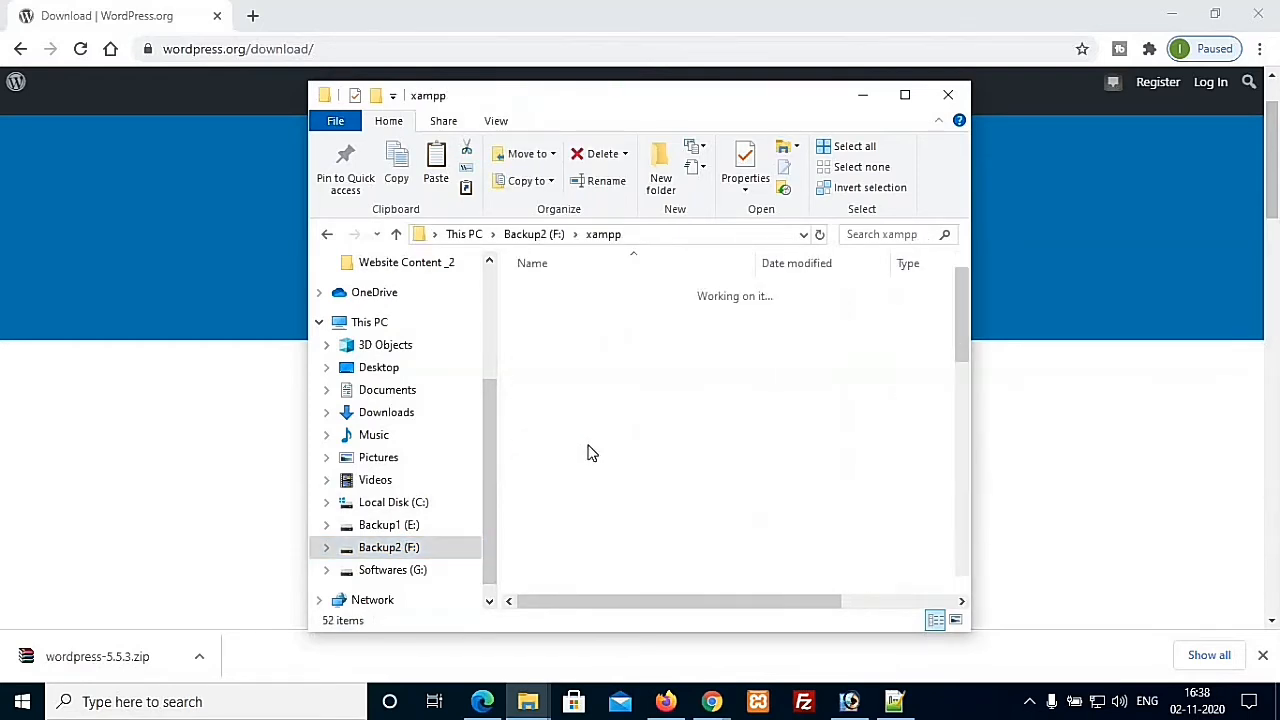
click(566, 400)
double_click(566, 400)
scroll(962, 450, down, 5)
click(641, 547)
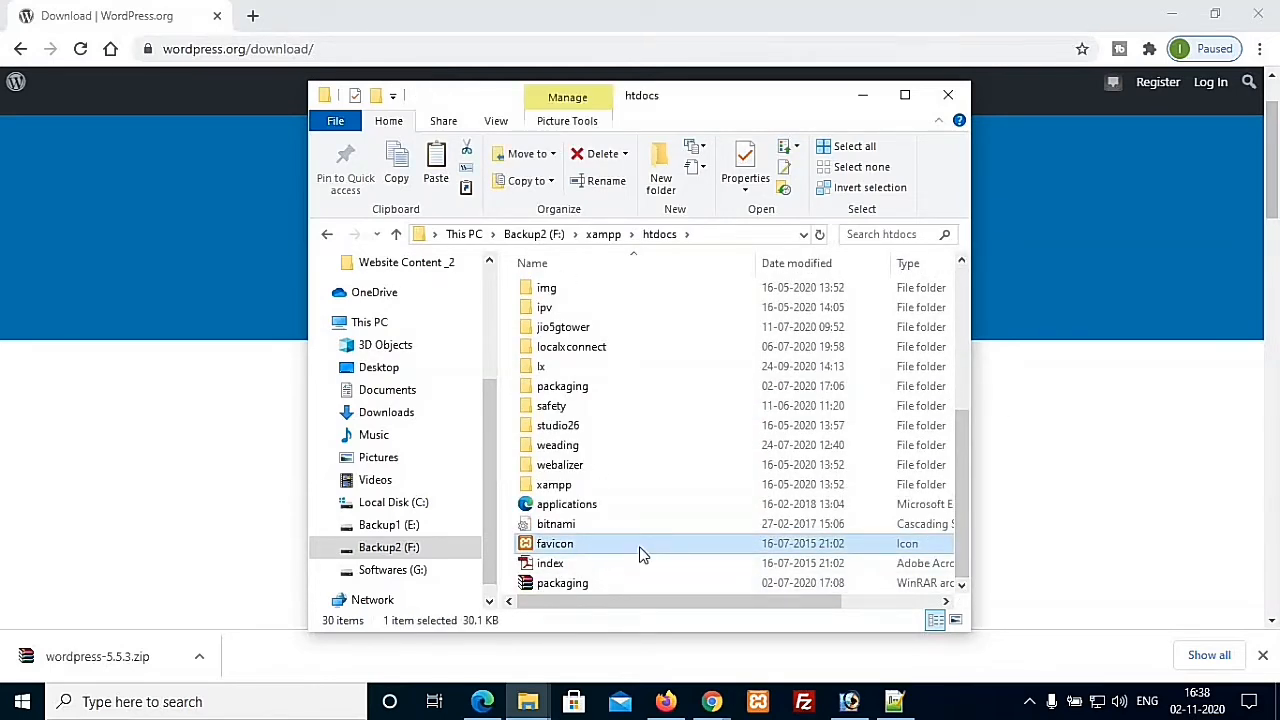
key(ctrl+v)
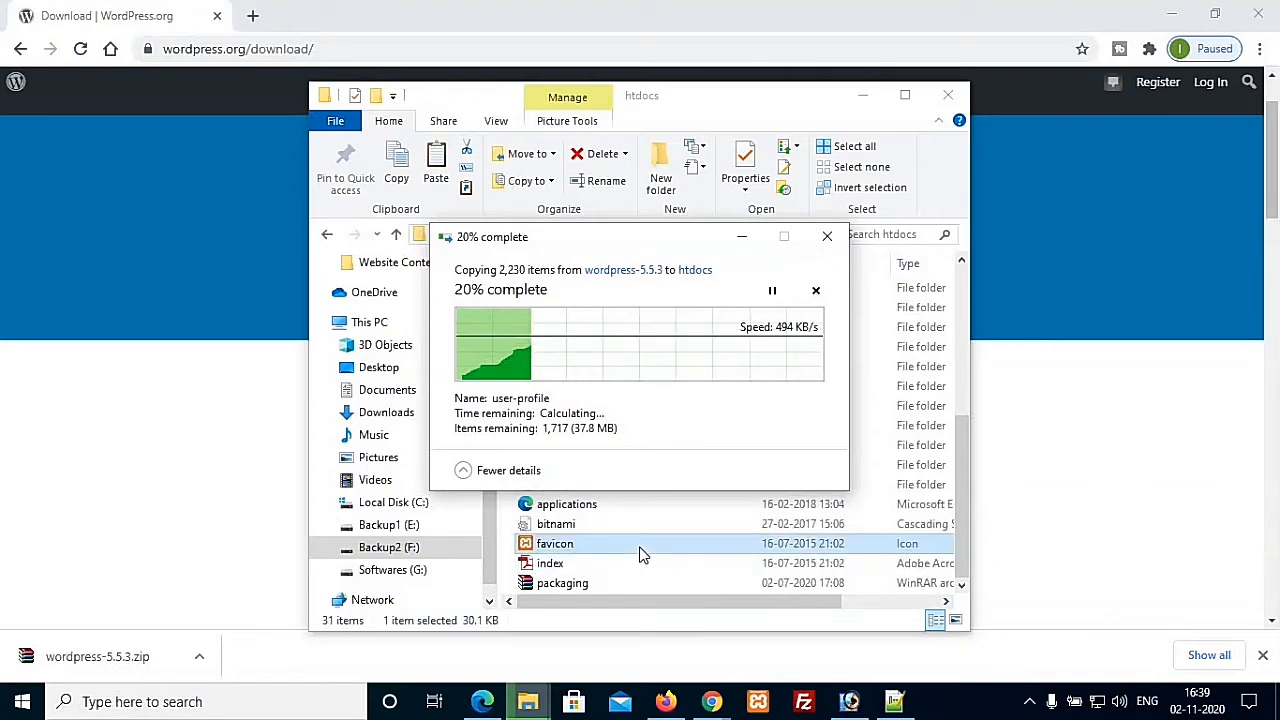
click(758, 704)
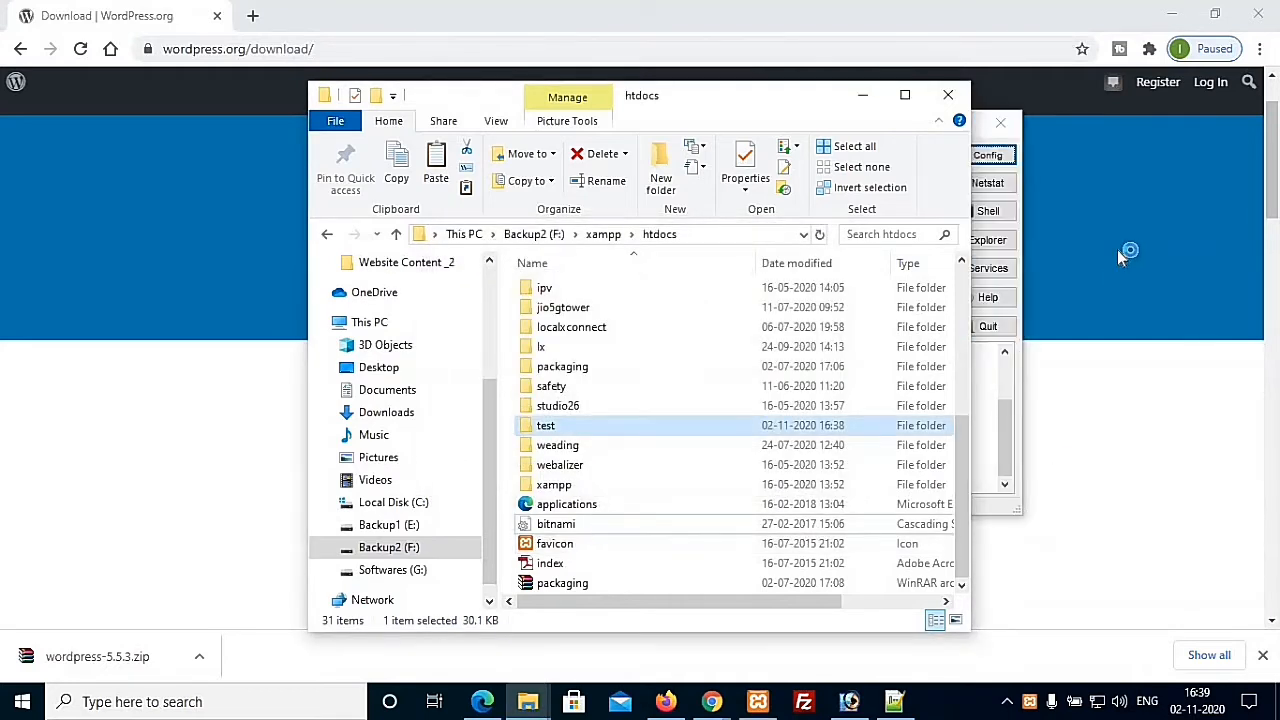
Step: Start the Apache and MySQL servers in the XAMPP Control Panel
click(1071, 523)
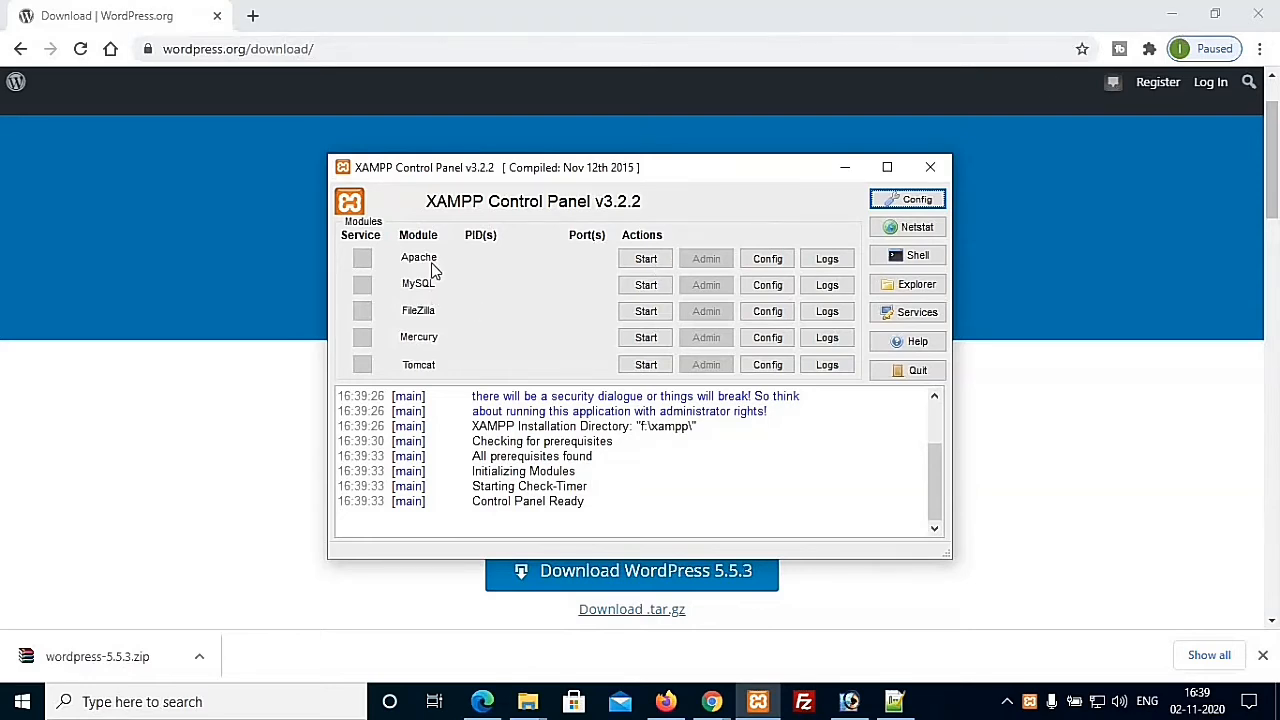
click(652, 260)
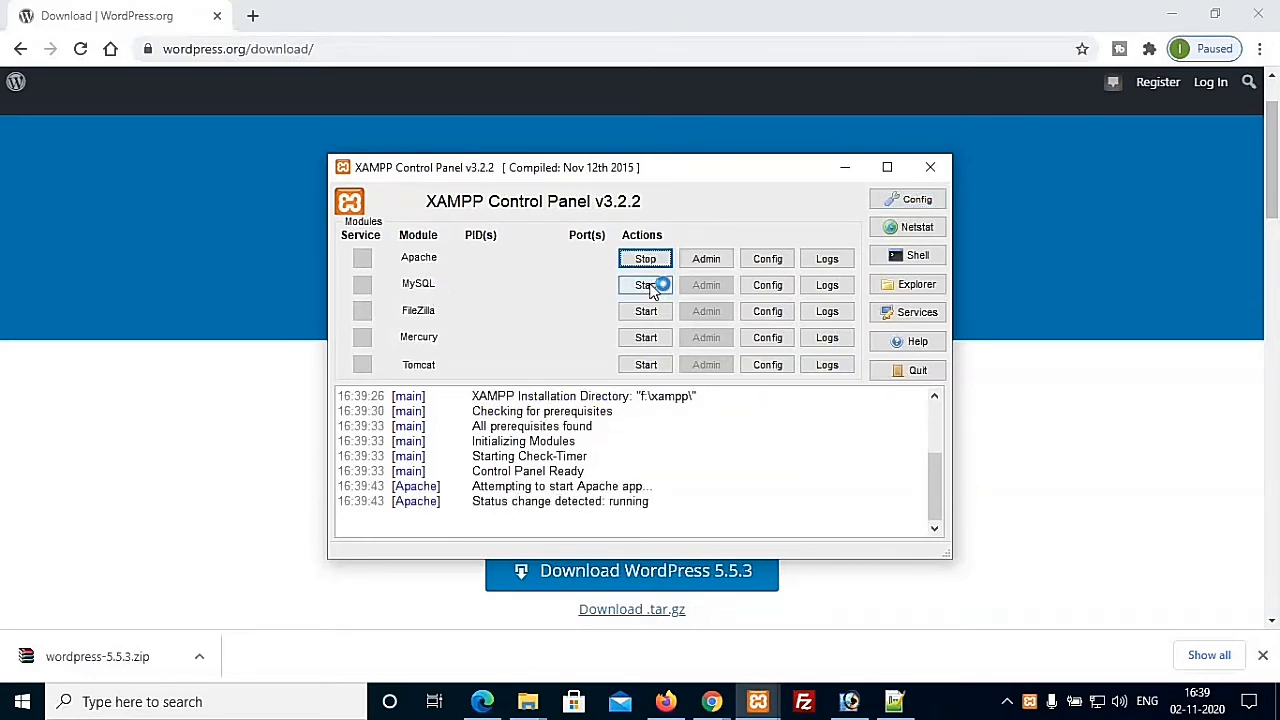
click(660, 291)
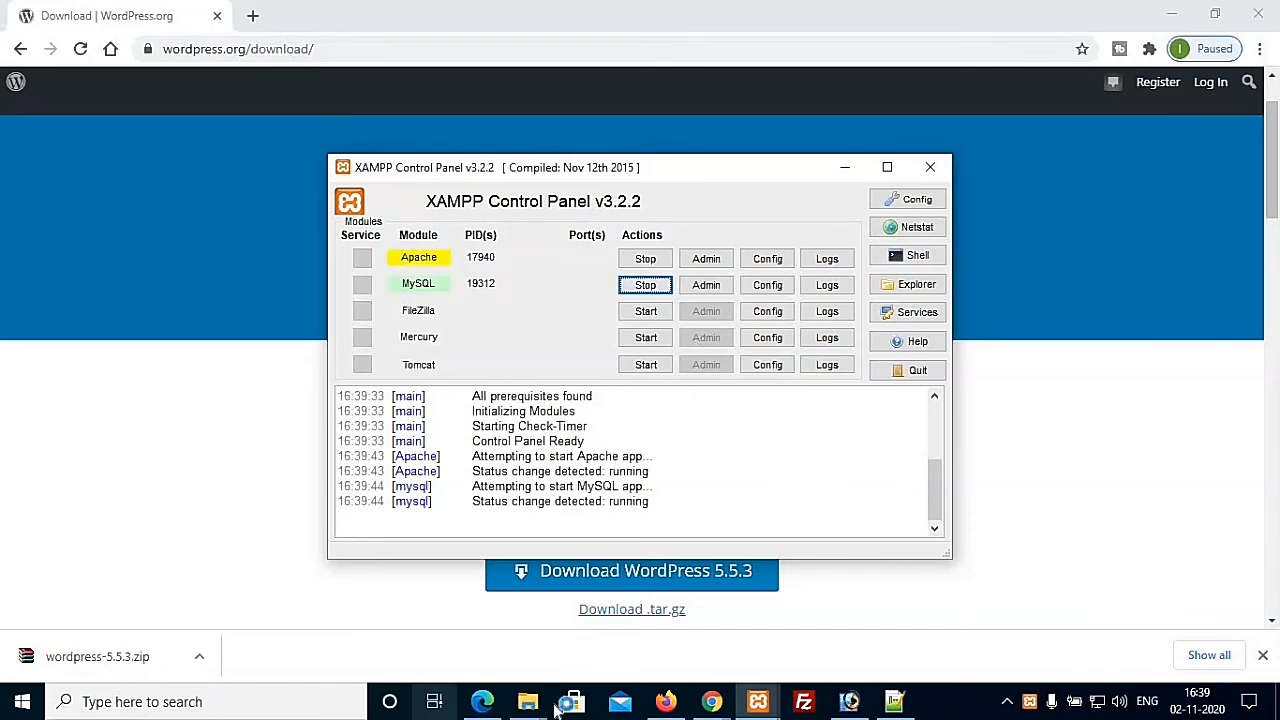
Step: Check the htdocs folder, then return to Chrome's WordPress download page and select its address
mouse_move(528, 702)
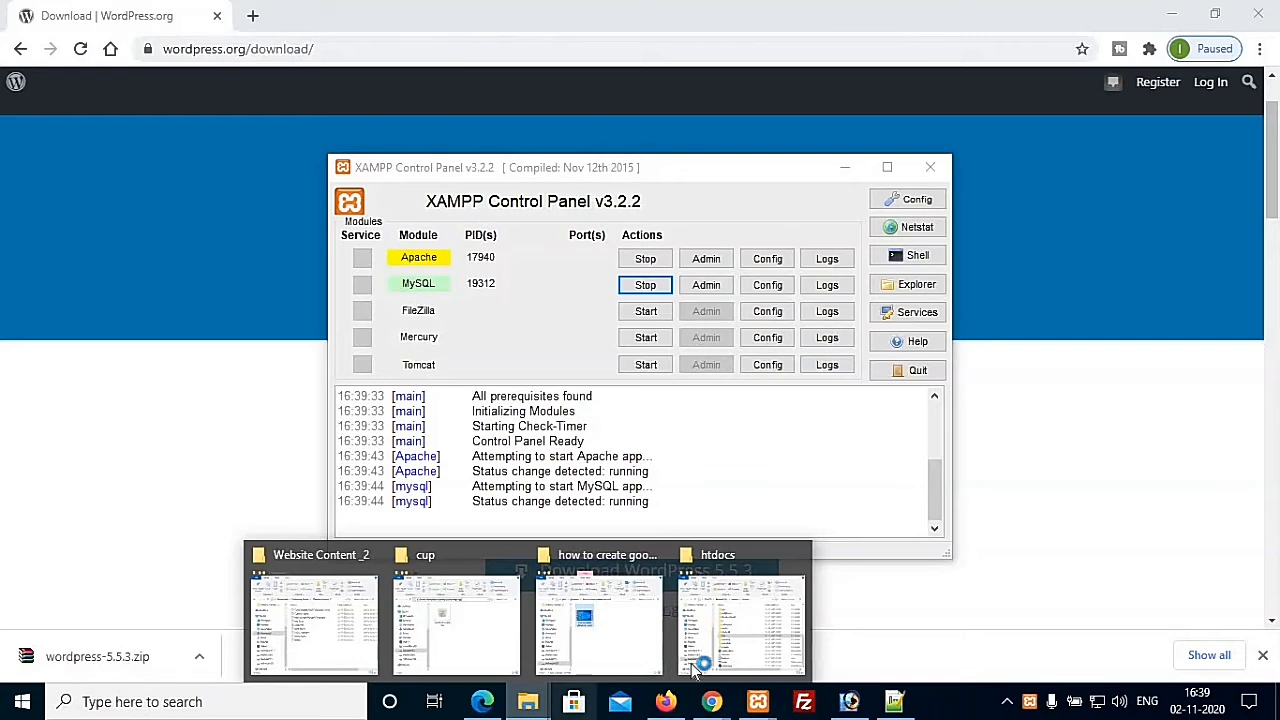
click(775, 655)
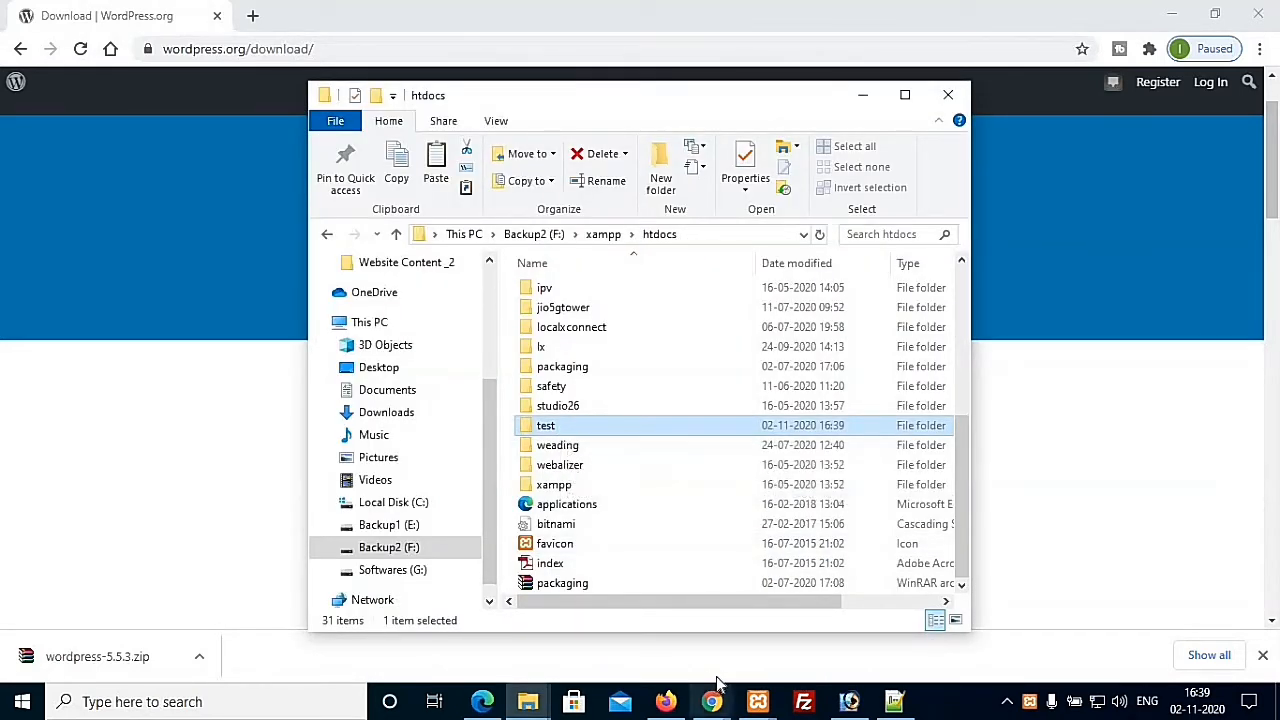
mouse_move(712, 703)
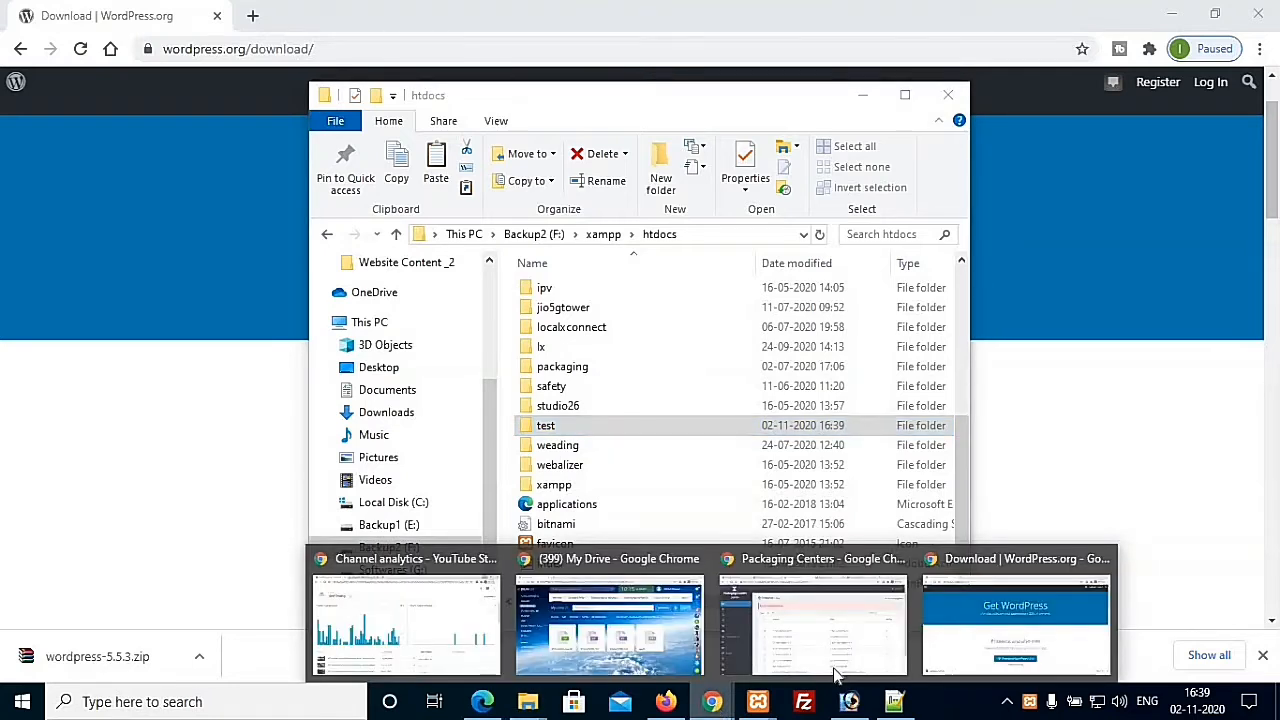
click(1015, 620)
click(410, 46)
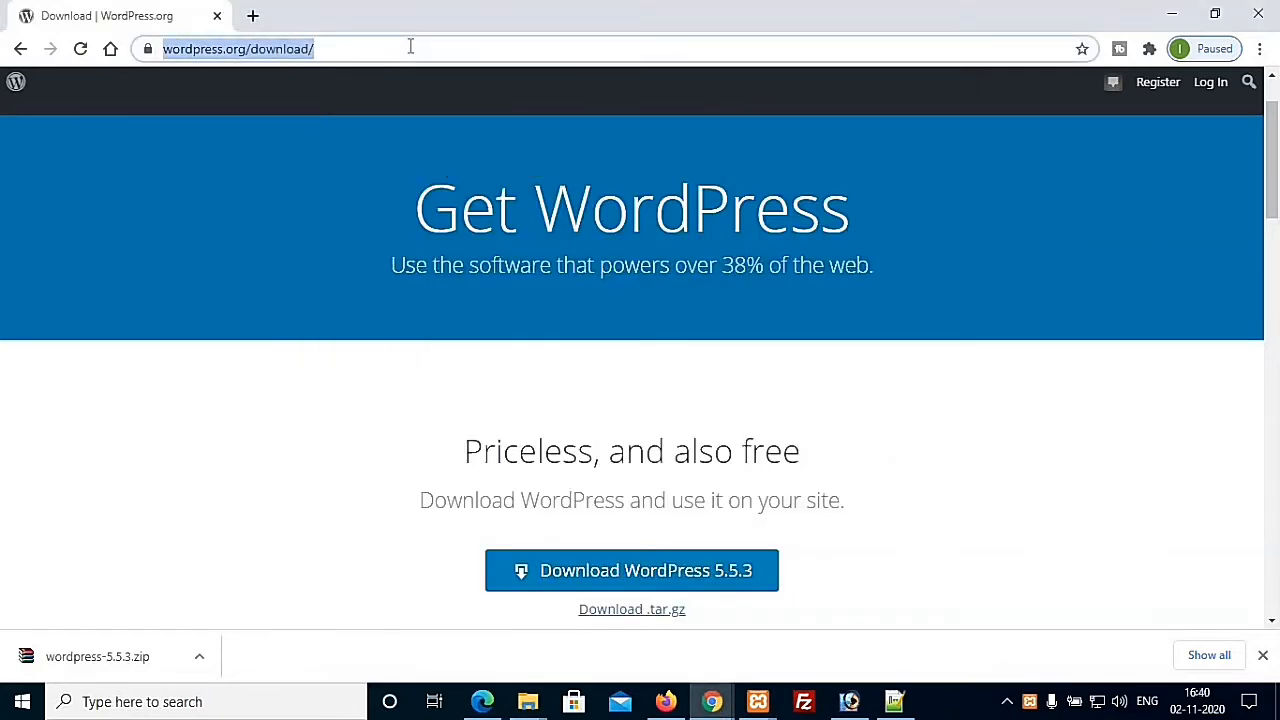
Step: Try loading localhost, then close two duplicate XAMPP Control Panel windows and keep the remaining one
text(localhost)
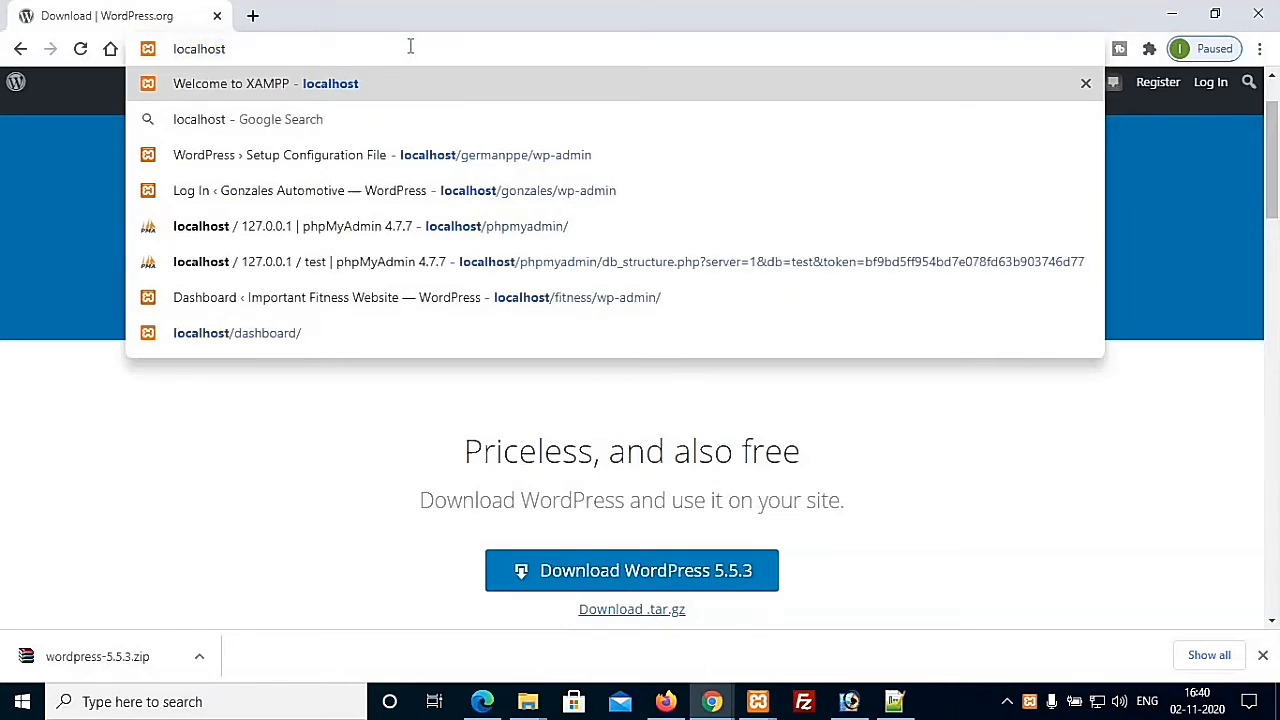
key(Return)
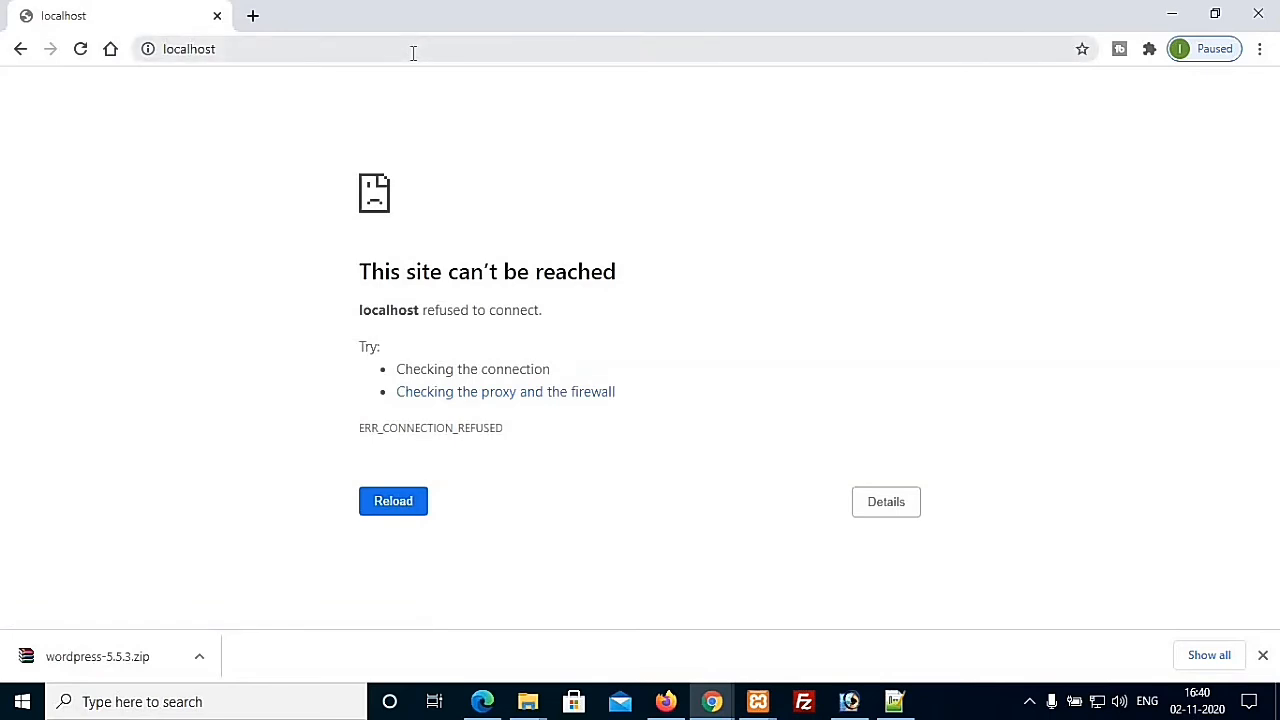
click(757, 703)
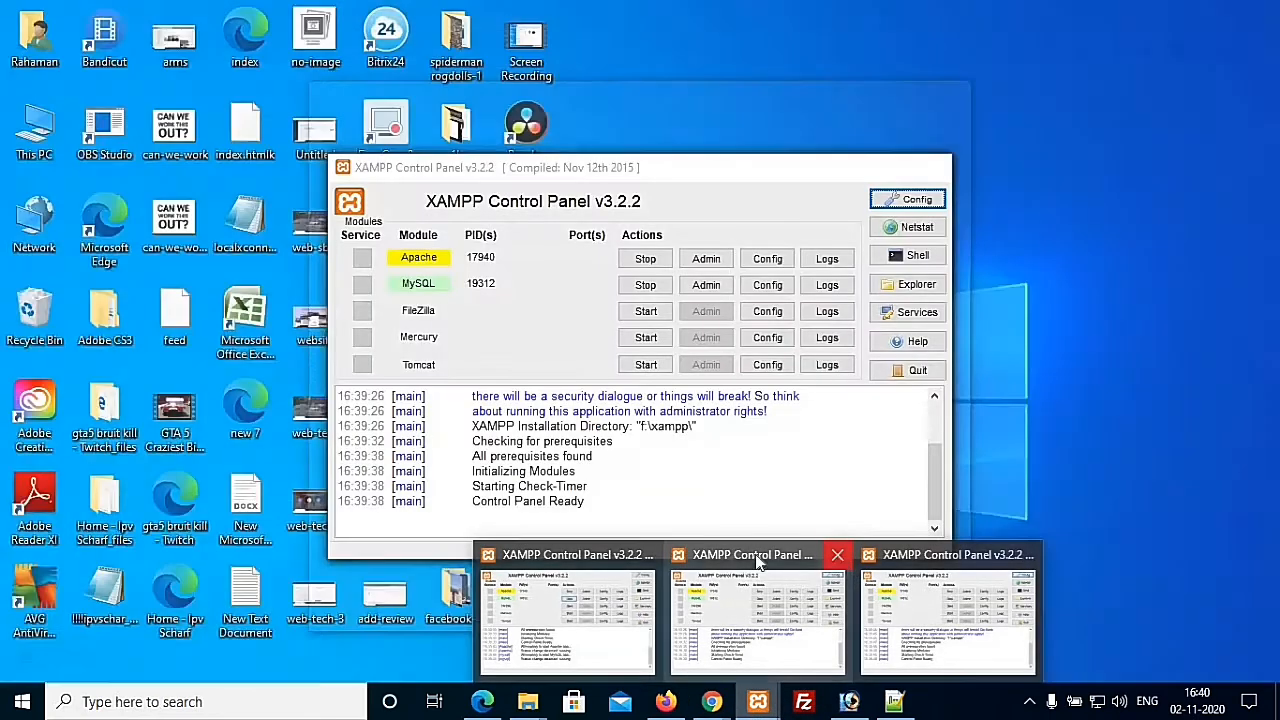
click(836, 555)
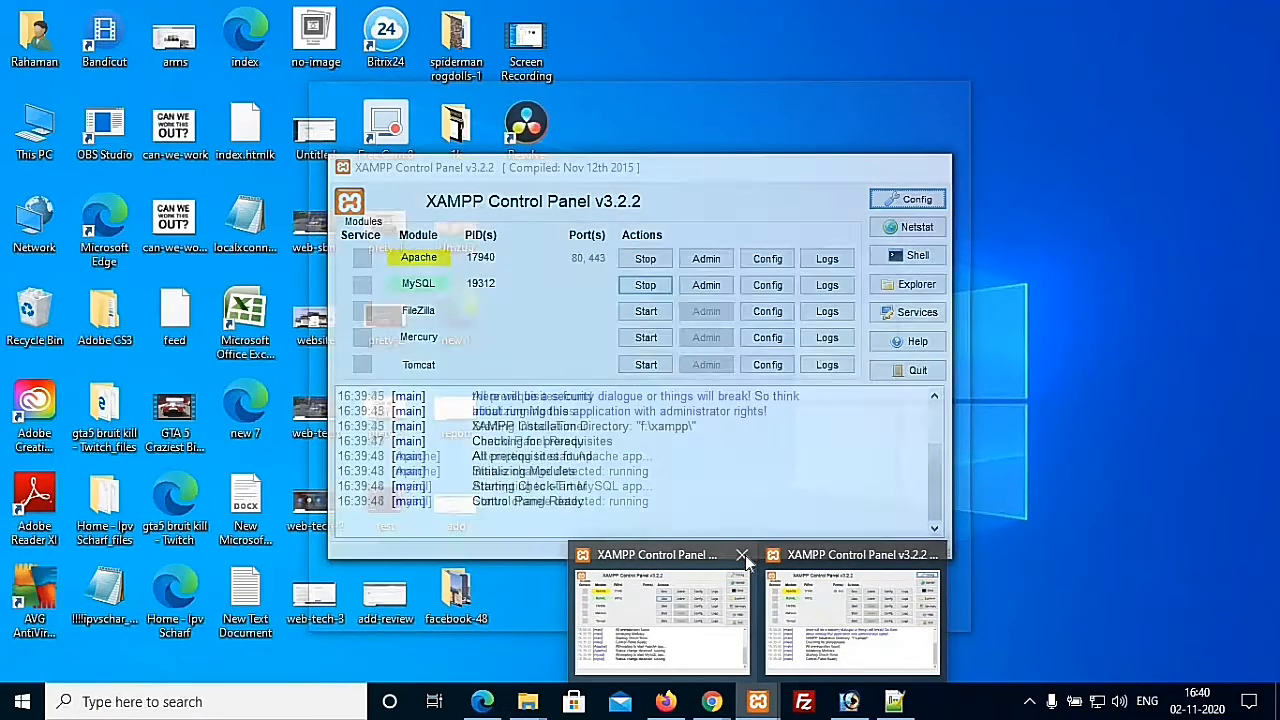
click(743, 555)
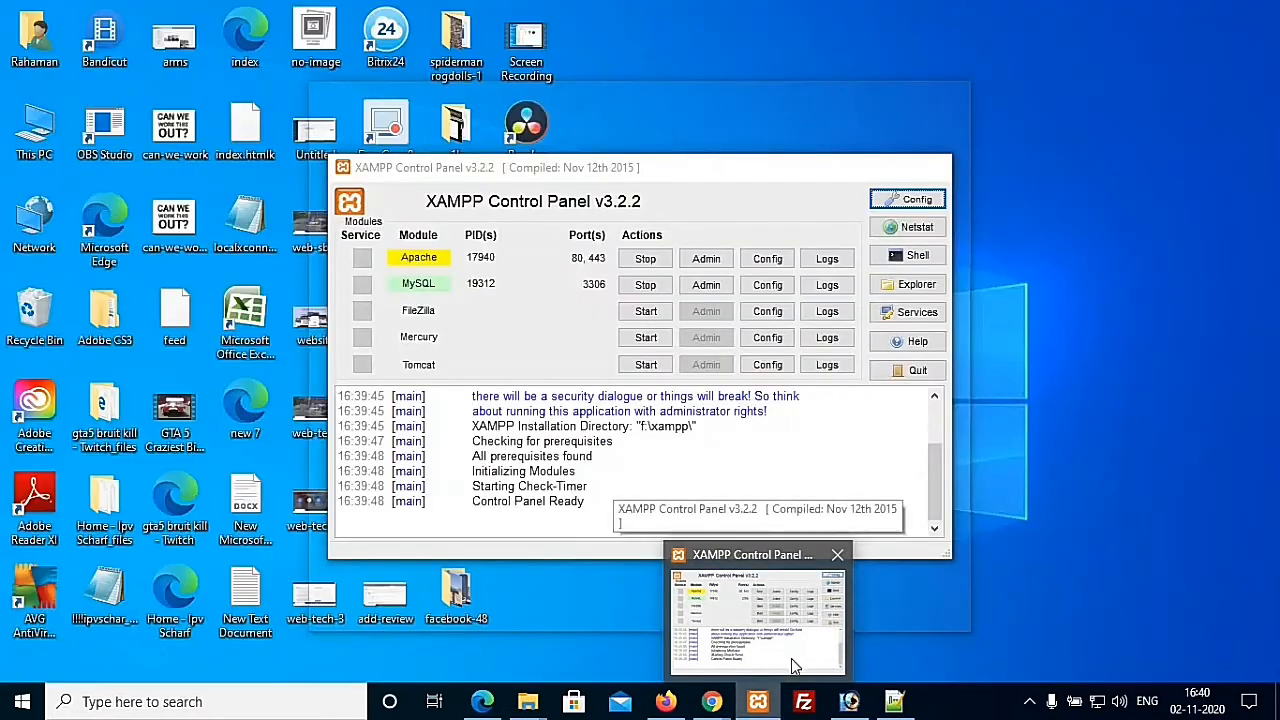
click(791, 658)
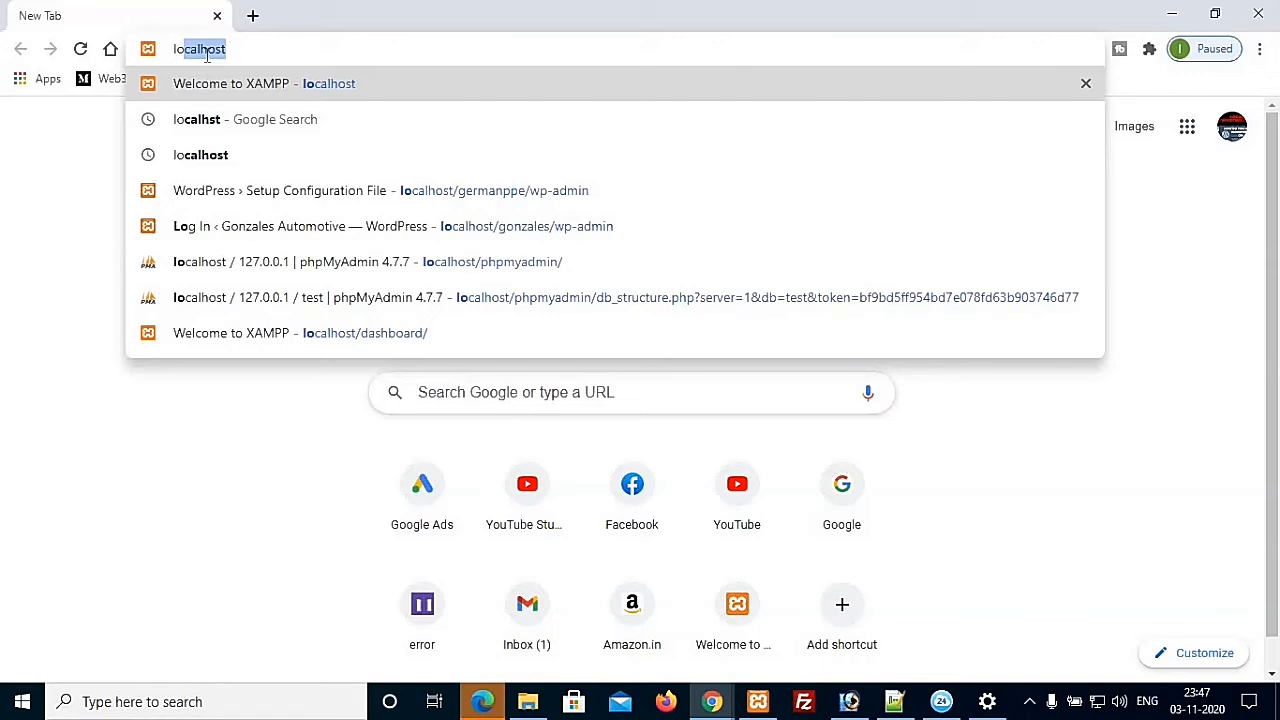
Step: Load the localhost XAMPP dashboard and go to phpMyAdmin
key(Return)
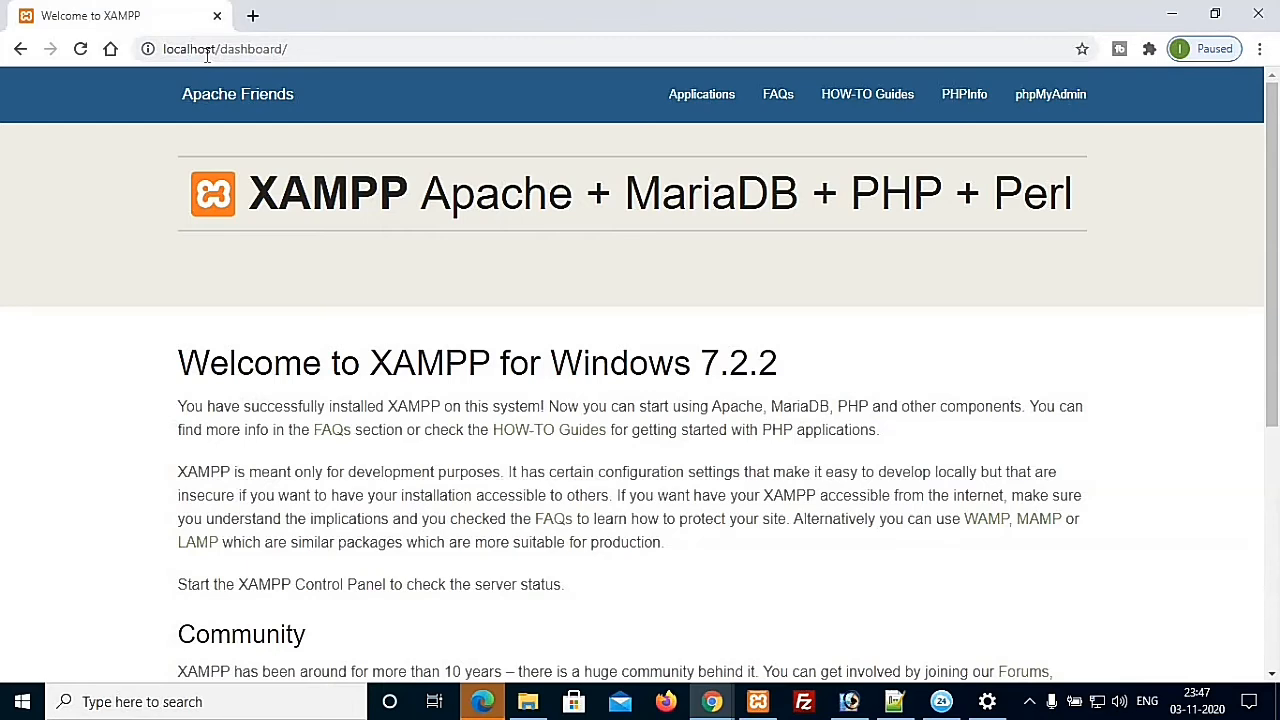
click(1048, 102)
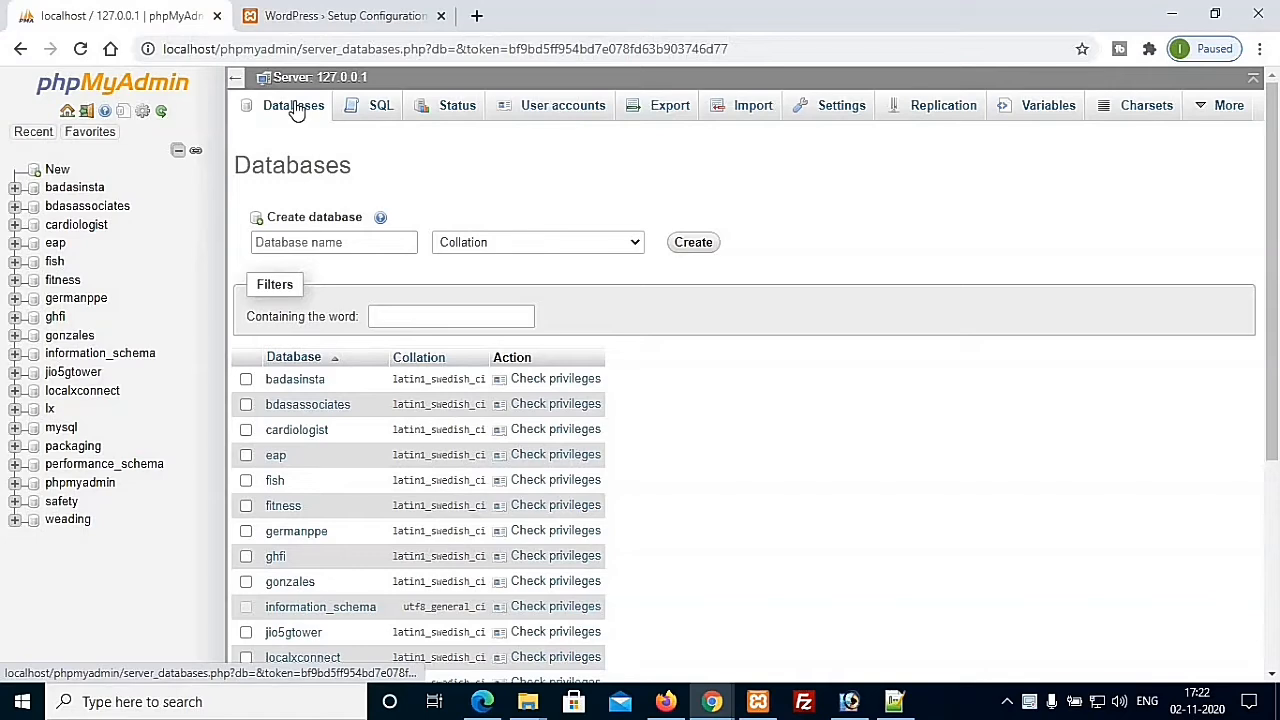
Step: Create a phpMyAdmin database named test and open it from the sidebar
click(381, 243)
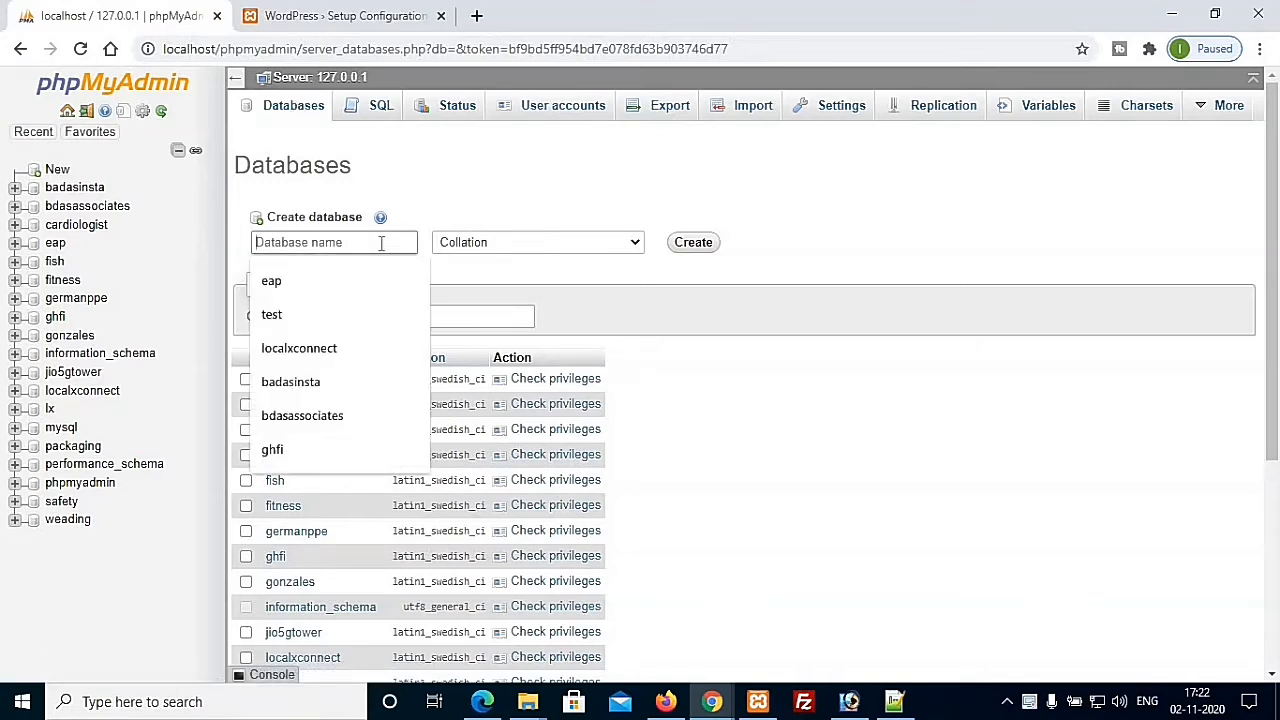
text(tes)
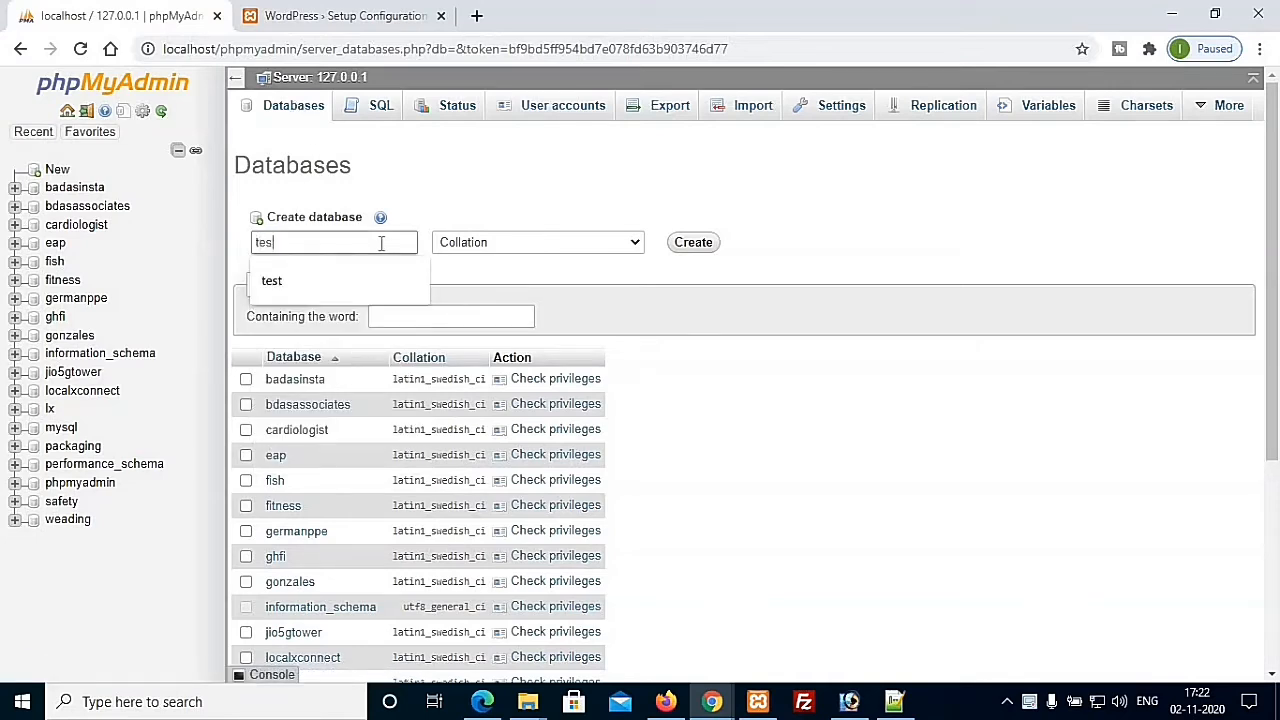
text(t)
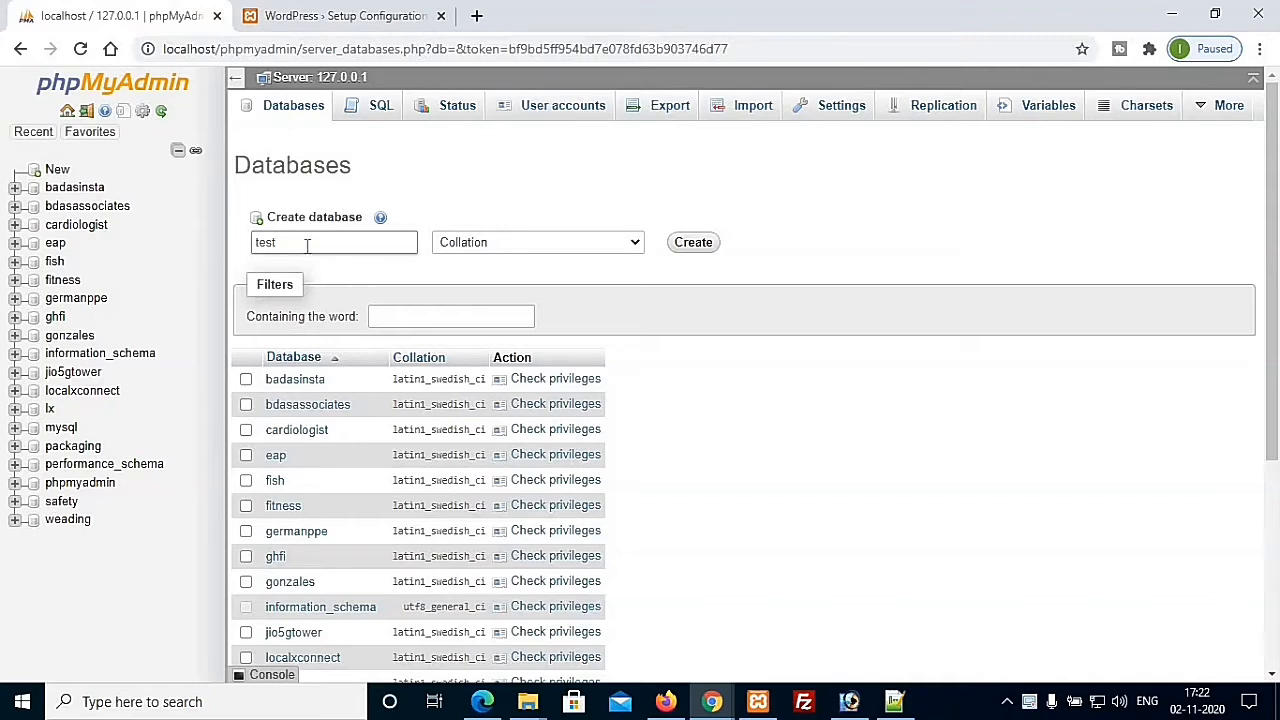
click(696, 248)
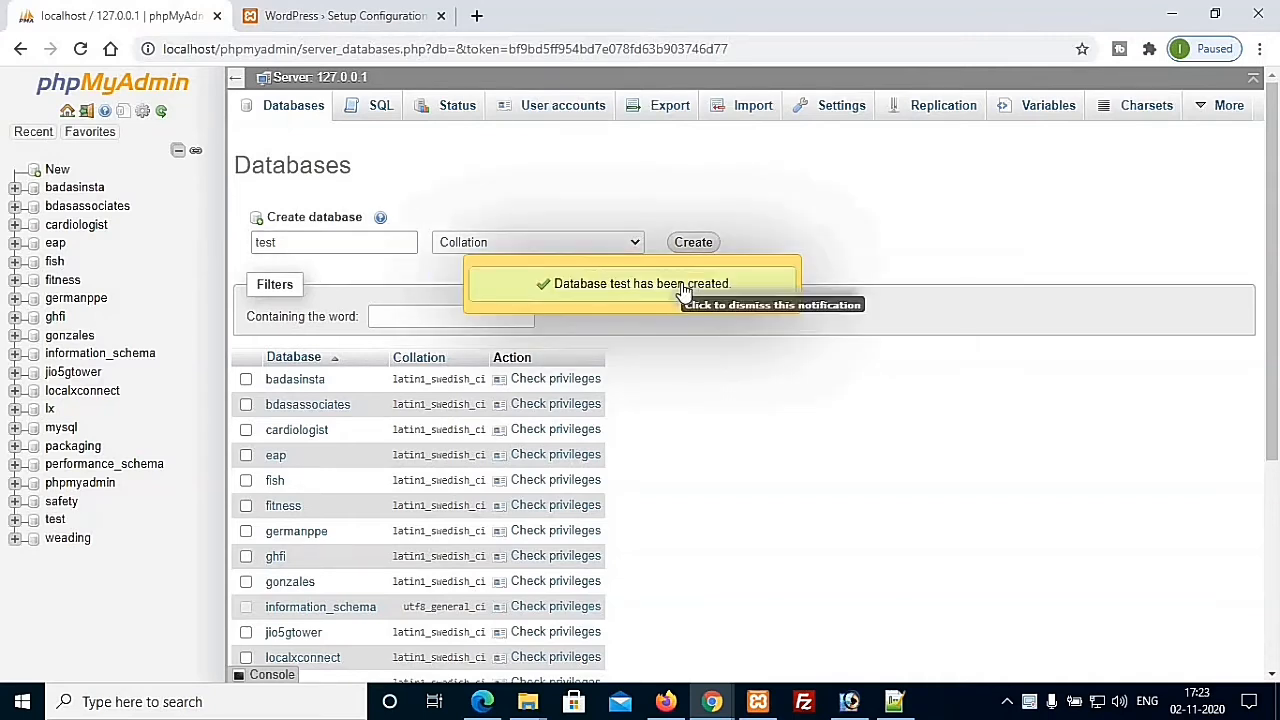
click(58, 519)
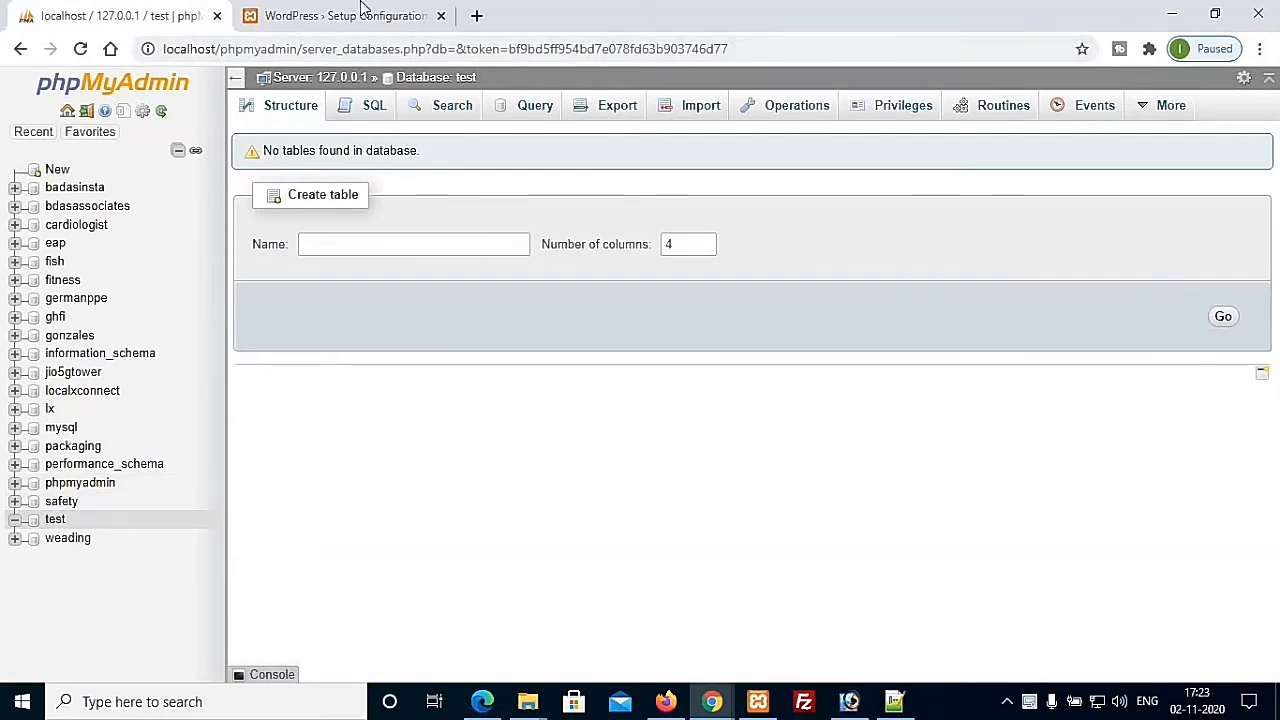
Step: Open a new Chrome tab with localhost/test entered in the address bar
click(477, 18)
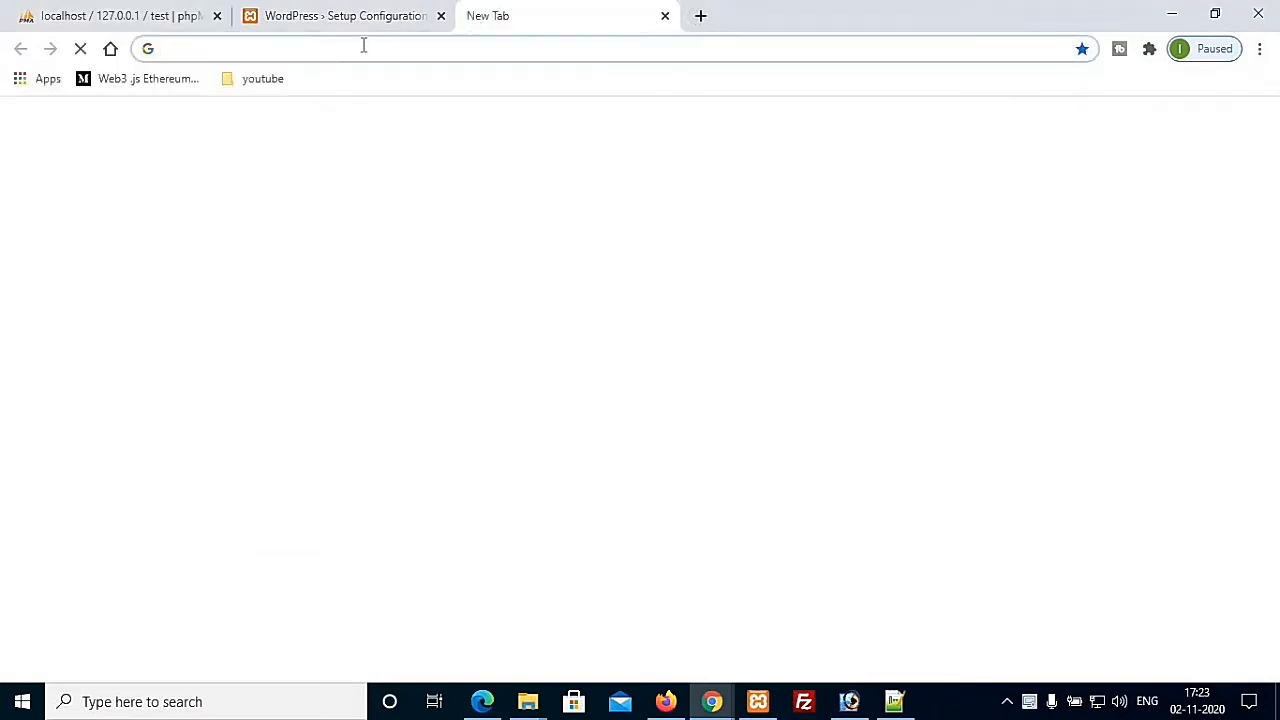
text(localho)
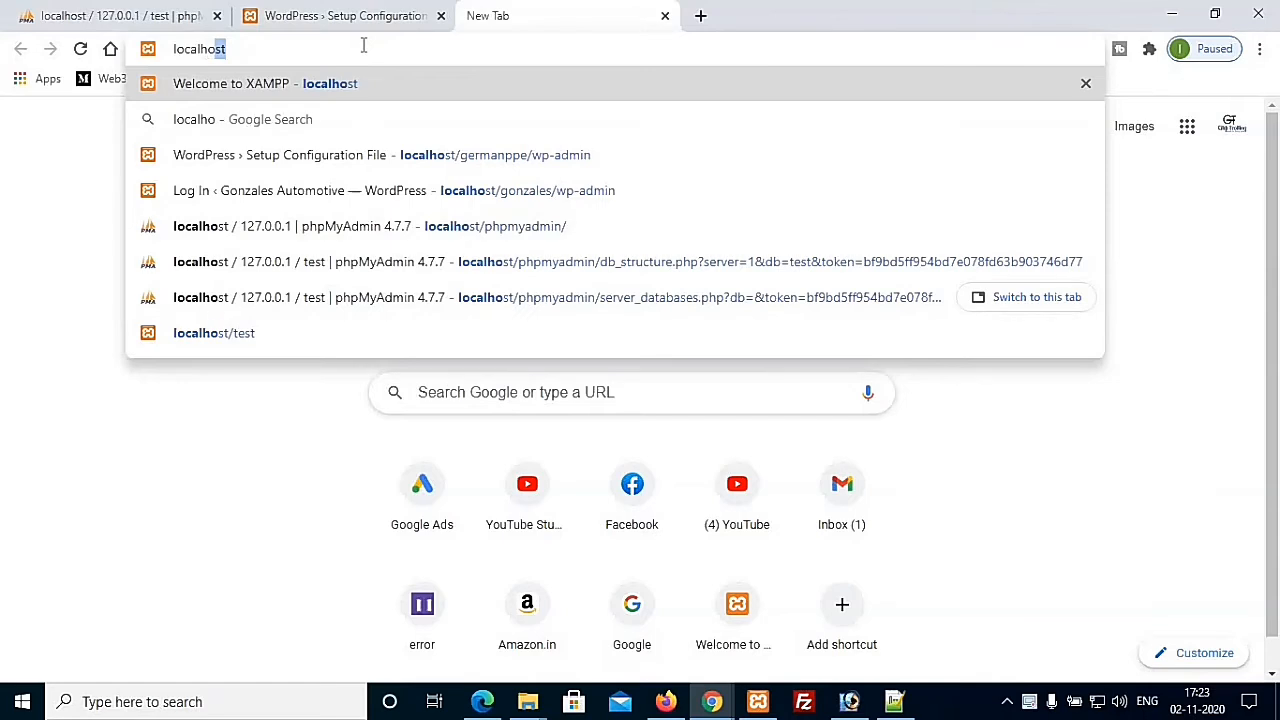
text(st/)
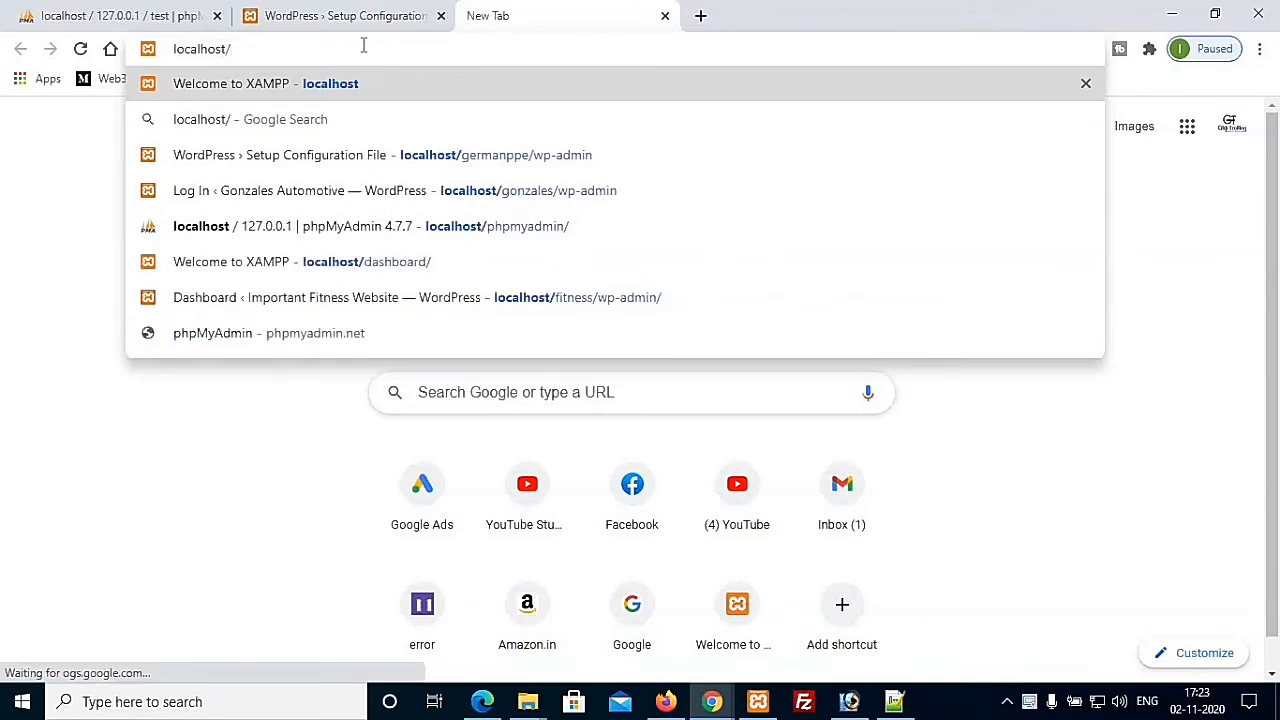
text(test)
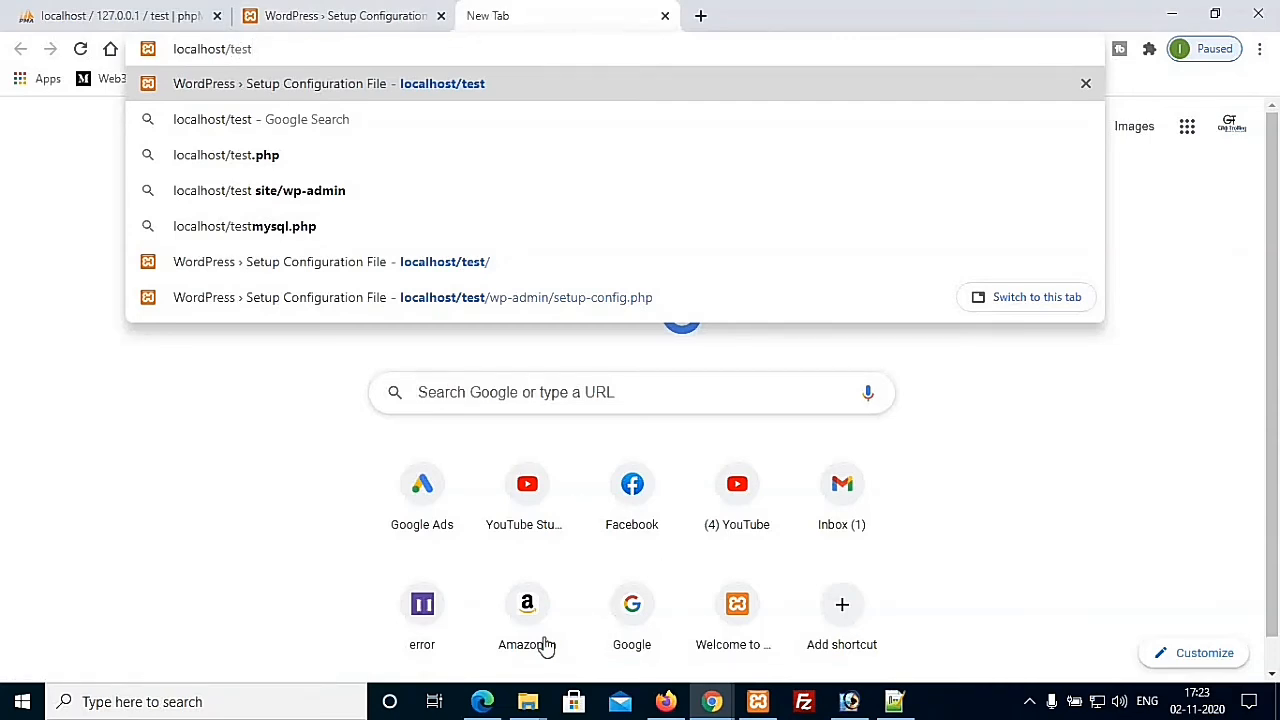
click(528, 702)
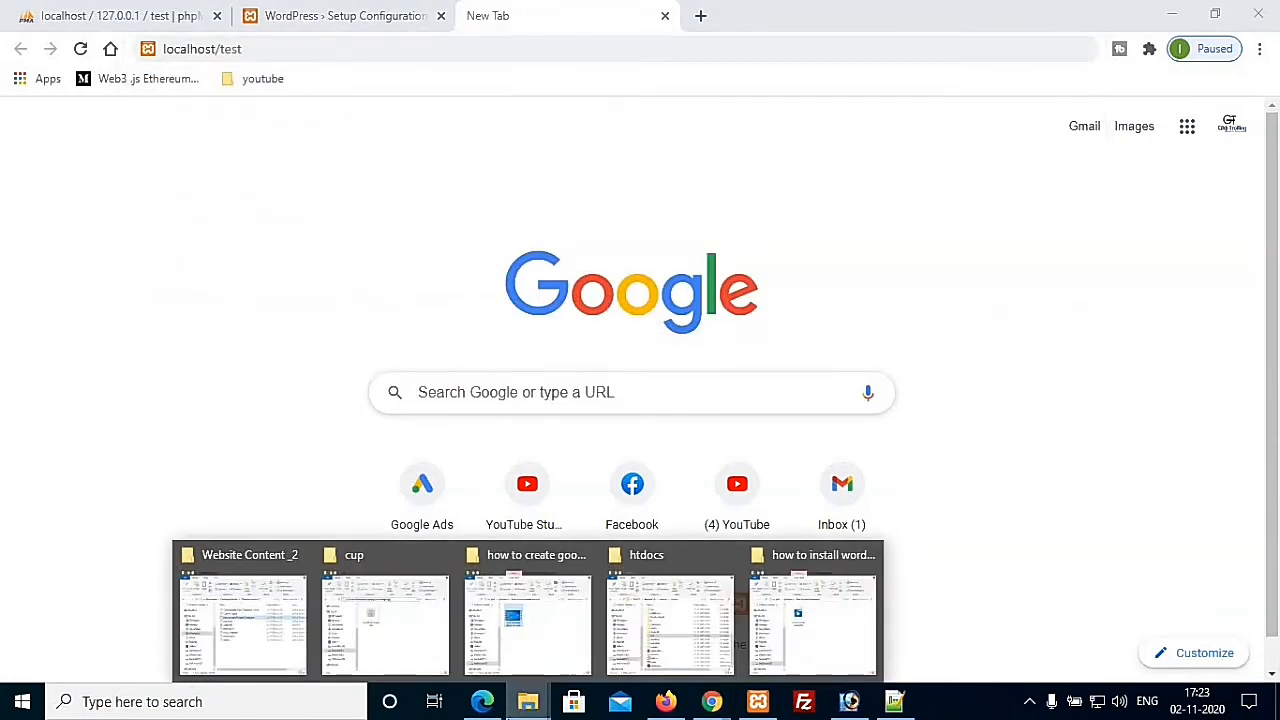
Step: Confirm the htdocs test folder holds wp-admin, wp-content and wp-includes, then return to Chrome
click(677, 644)
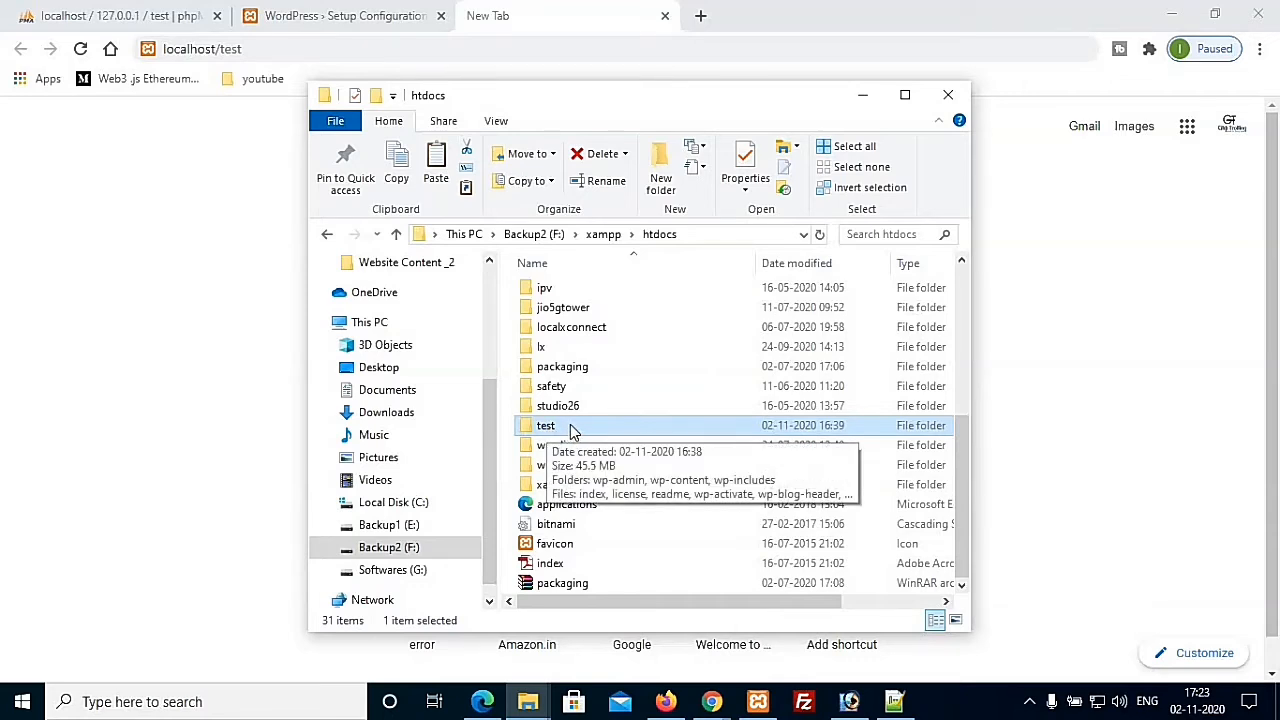
key(Return)
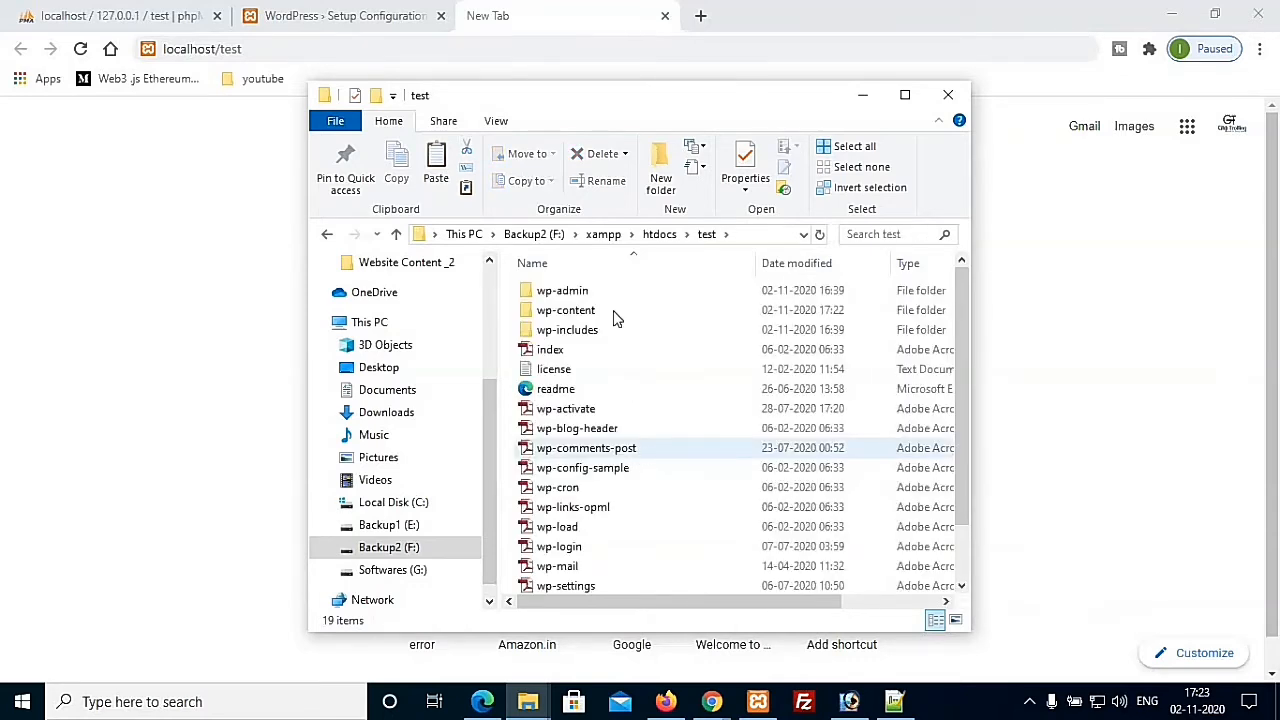
click(309, 48)
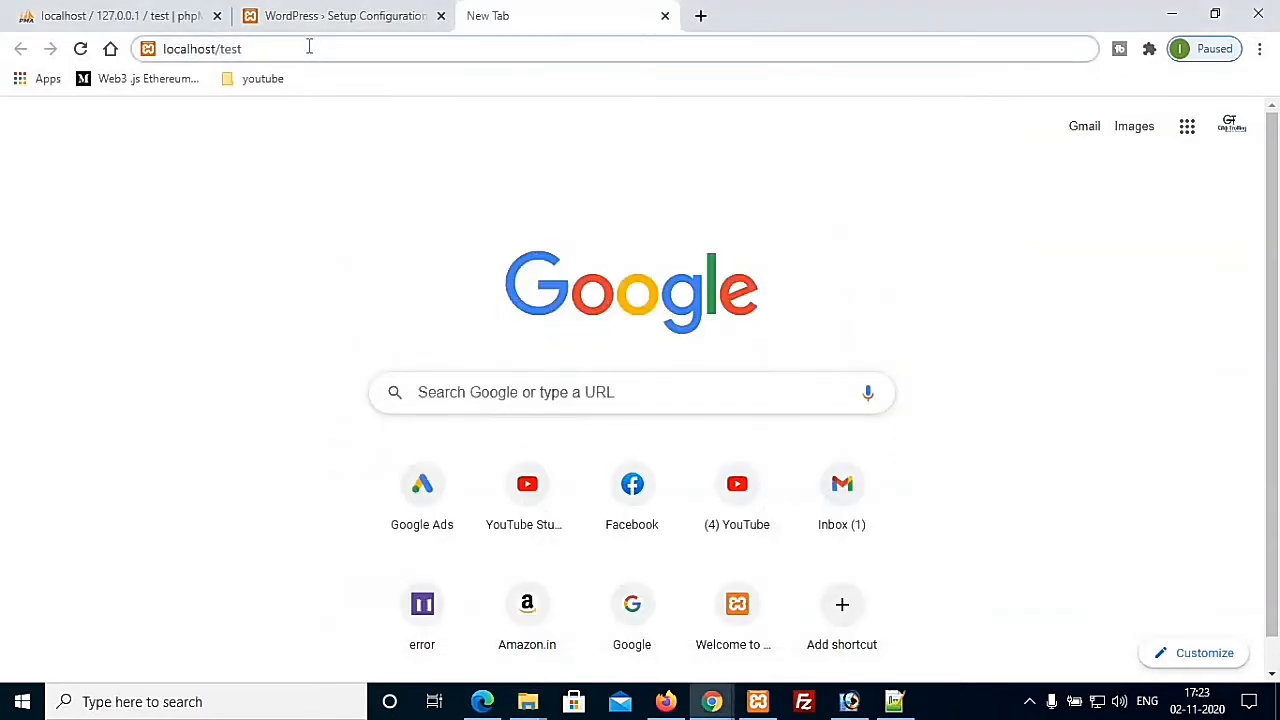
Step: Load localhost/test and continue the setup with English (United States) as the language
key(Return)
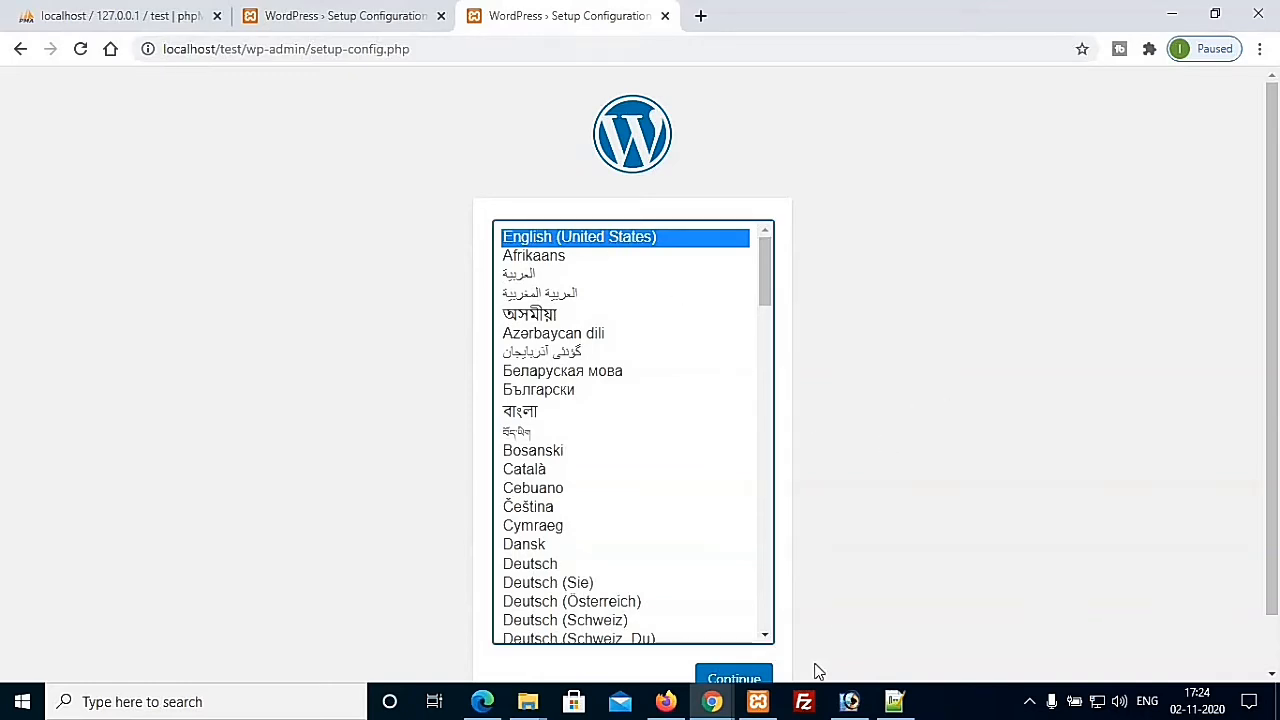
scroll(910, 412, down, 1)
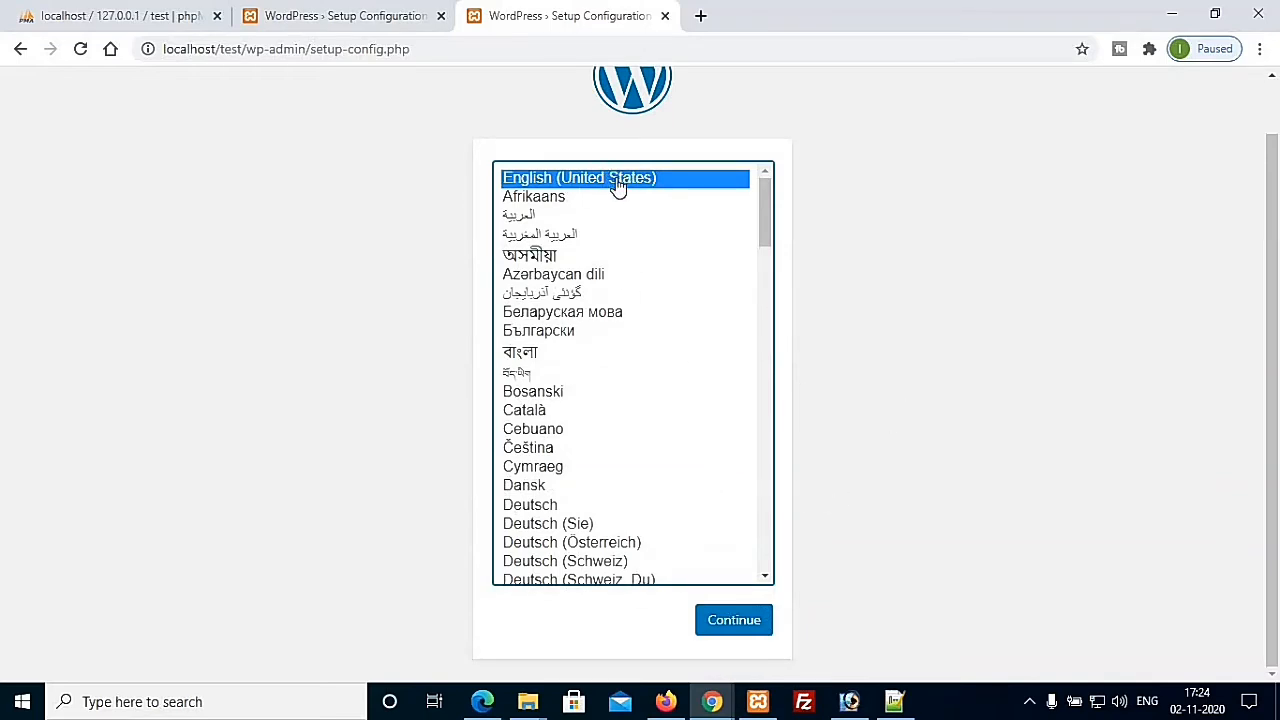
click(751, 633)
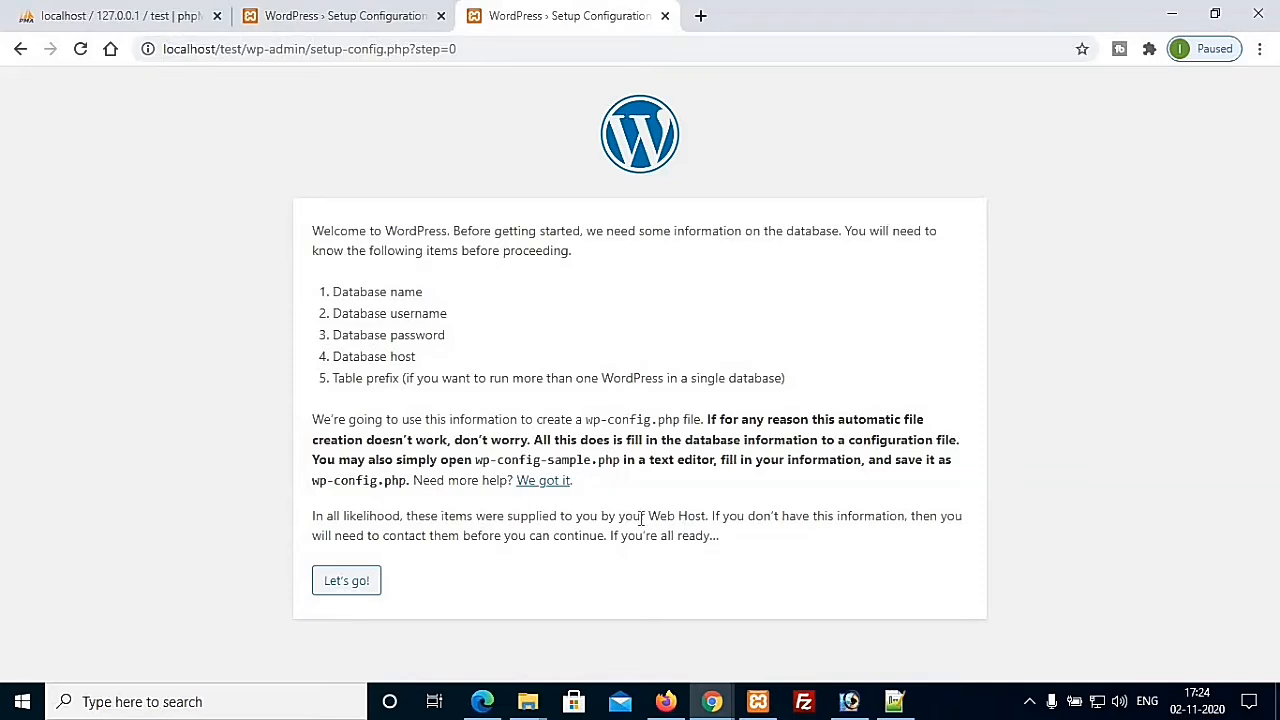
Step: Review the five required database details, then proceed to the connection form with Let's go!
drag(330, 292, 455, 392)
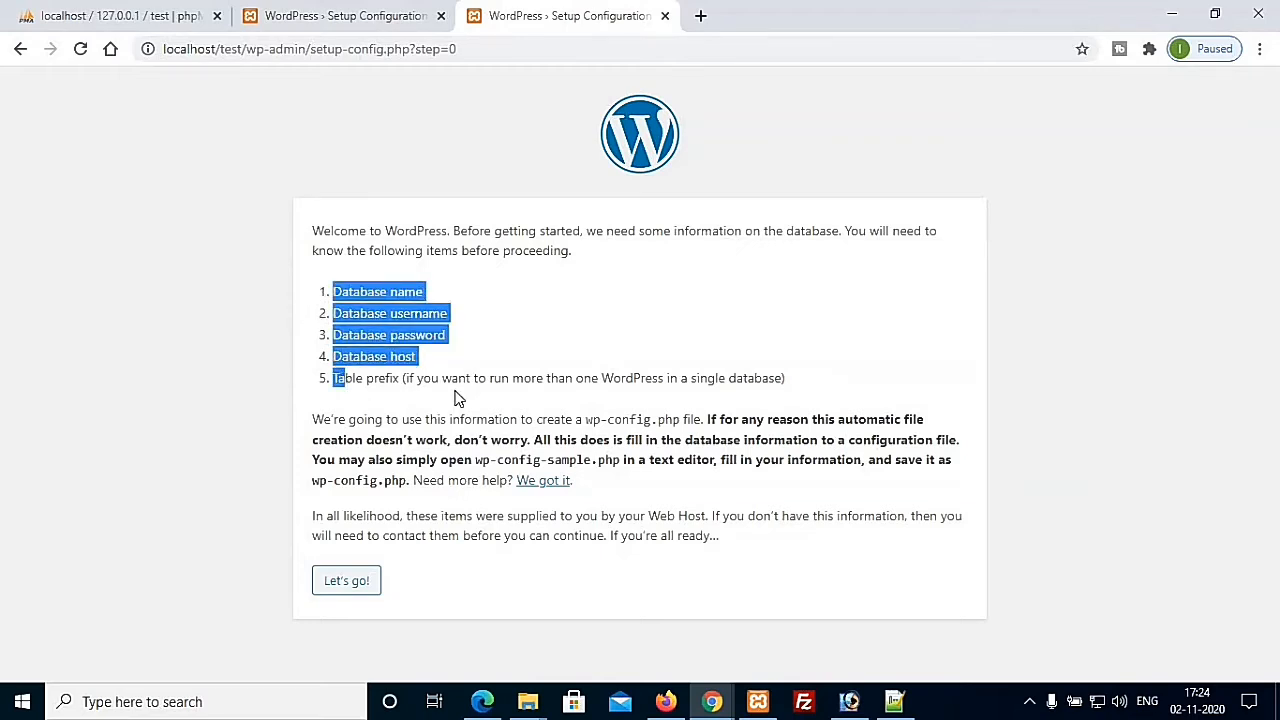
click(416, 358)
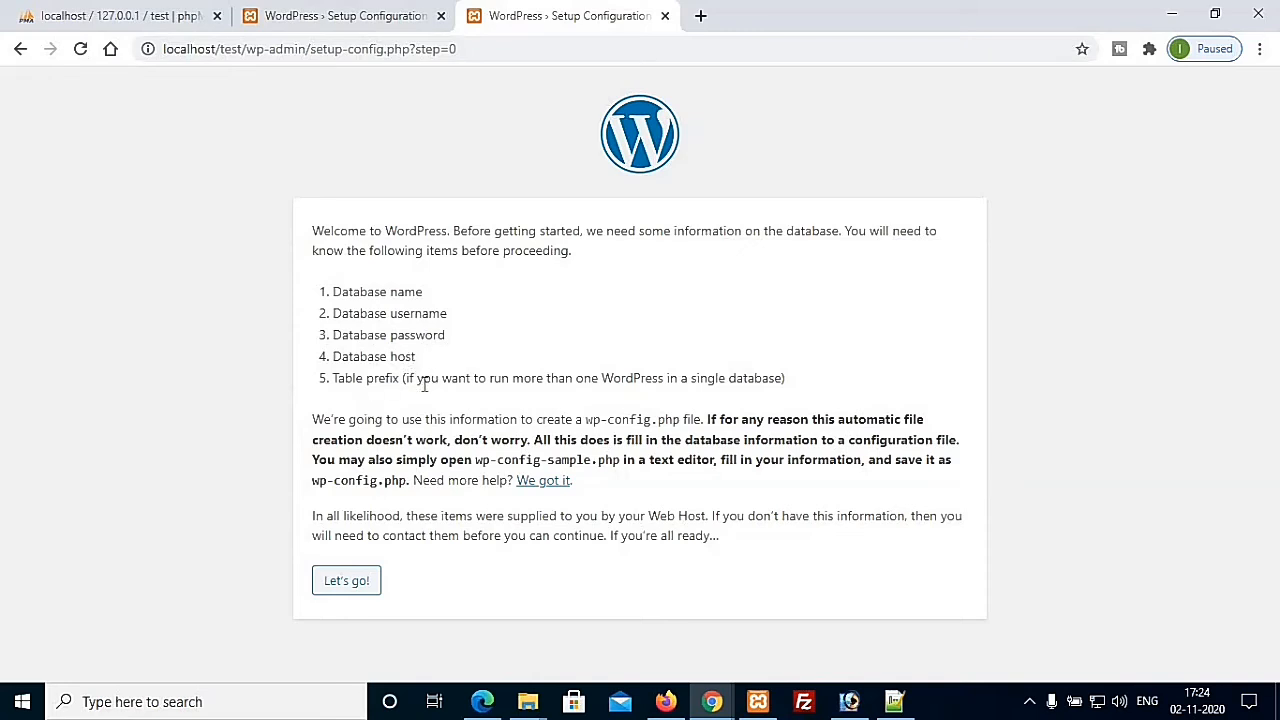
drag(323, 291, 838, 378)
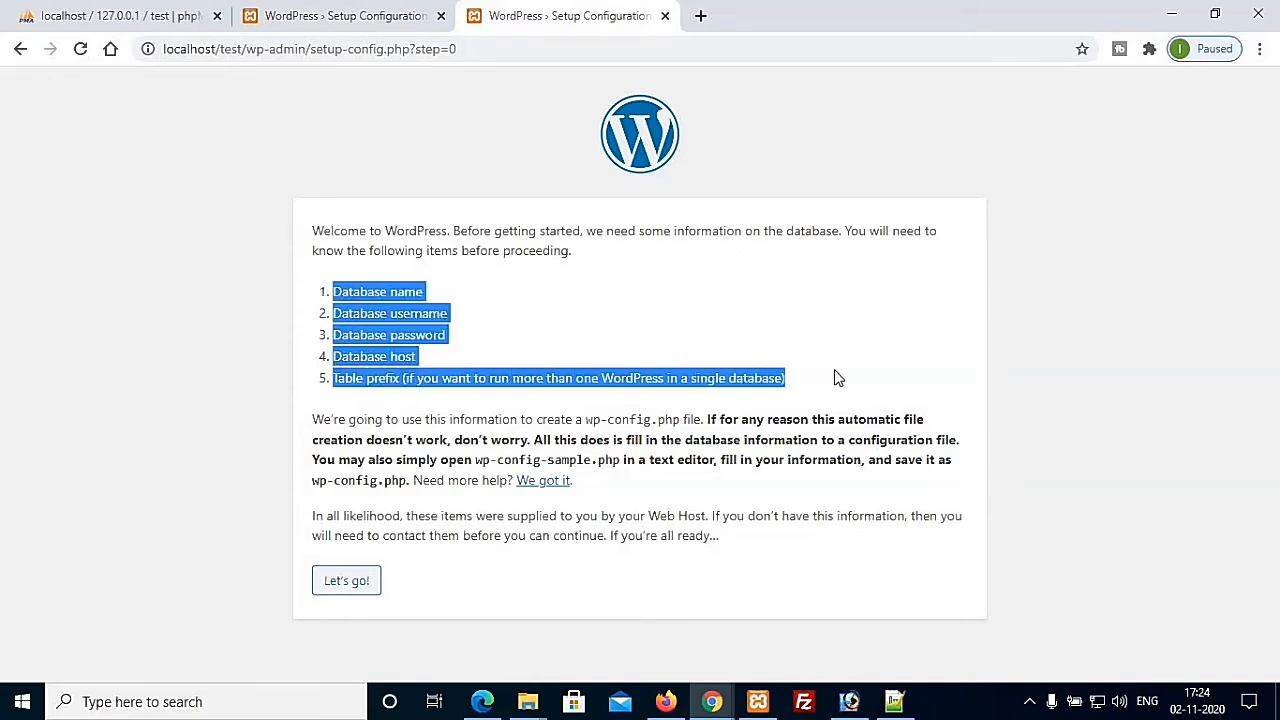
click(308, 268)
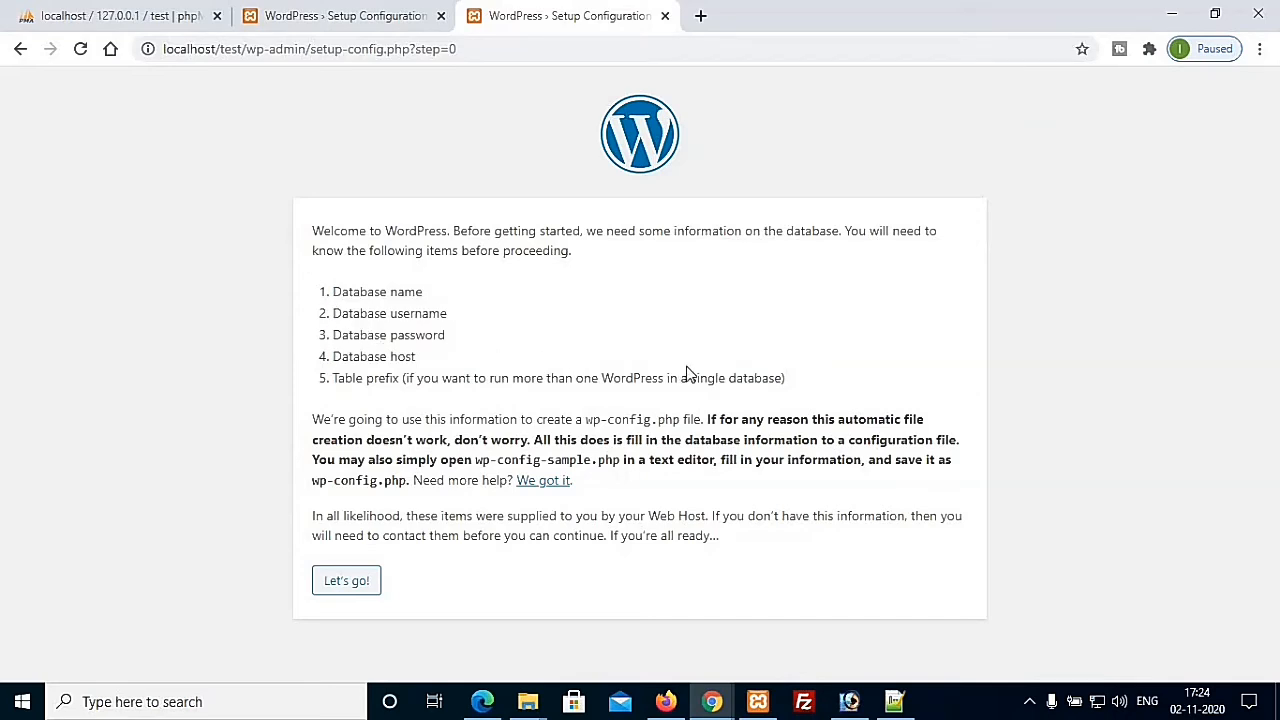
click(345, 588)
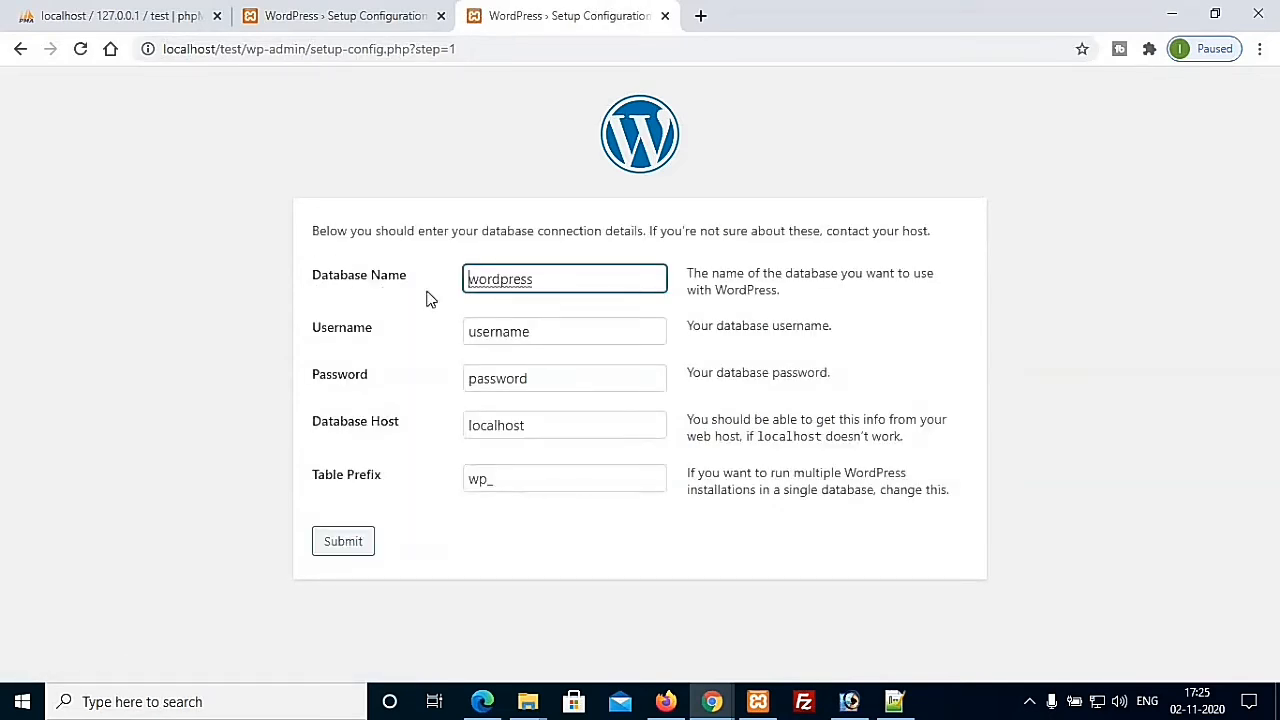
Step: Enter database name test and username root, and leave the password empty
drag(549, 279, 455, 288)
text(test)
drag(463, 336, 490, 355)
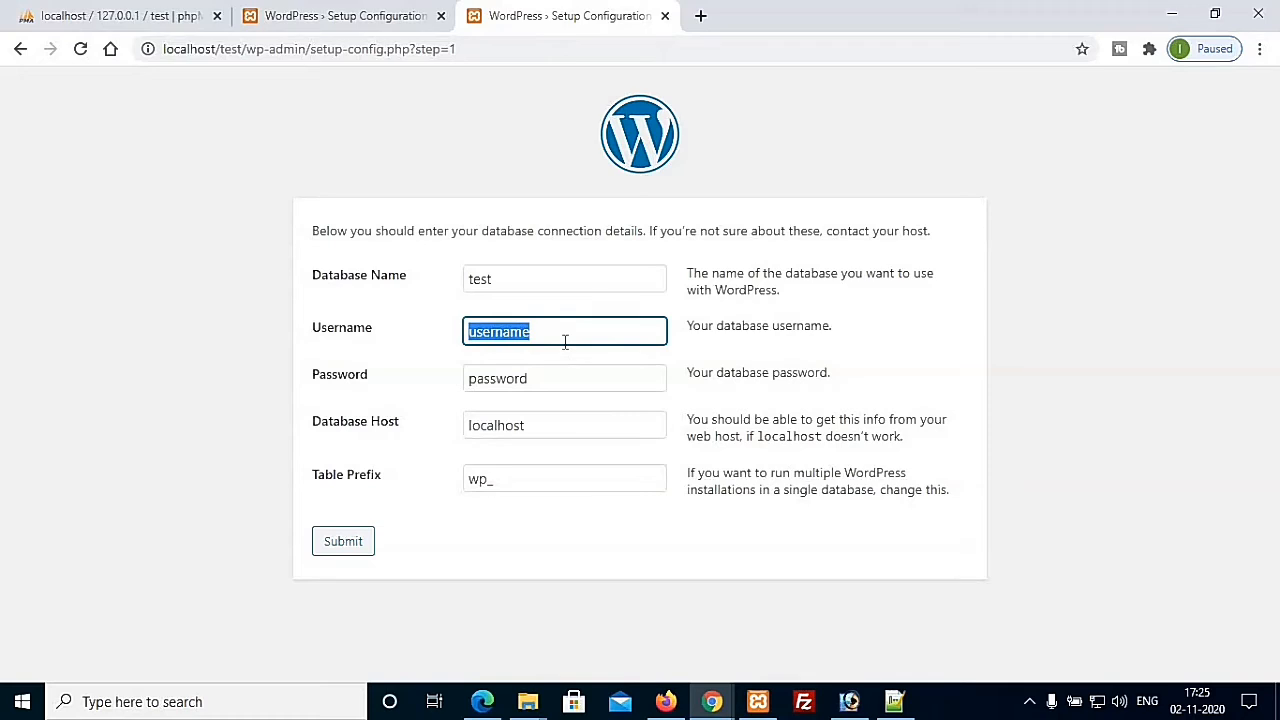
text(root)
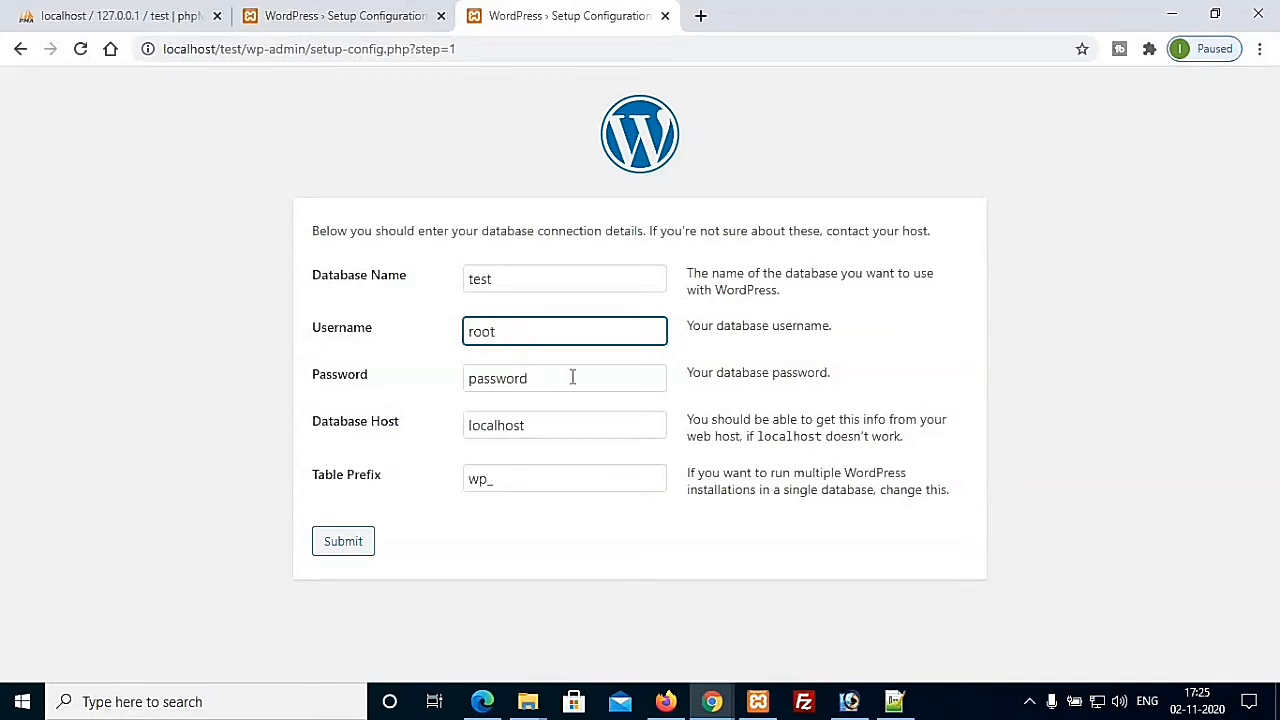
drag(558, 382, 433, 392)
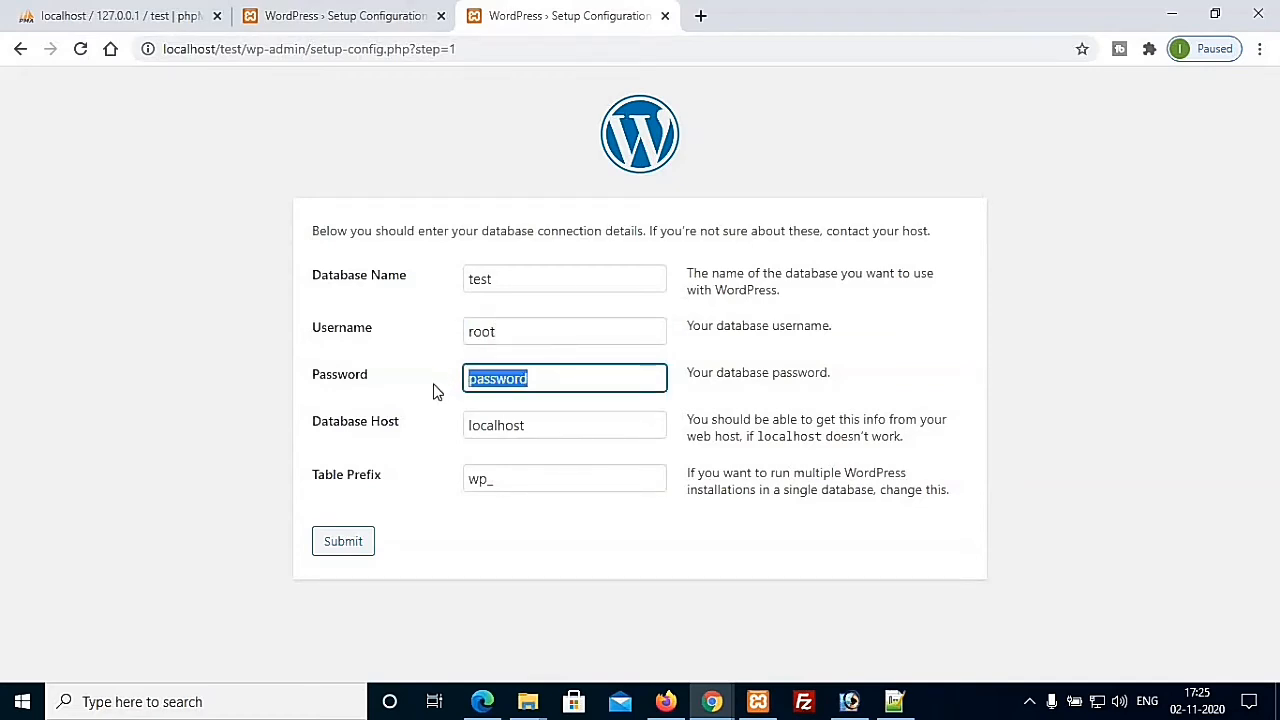
key(BackSpace)
click(571, 432)
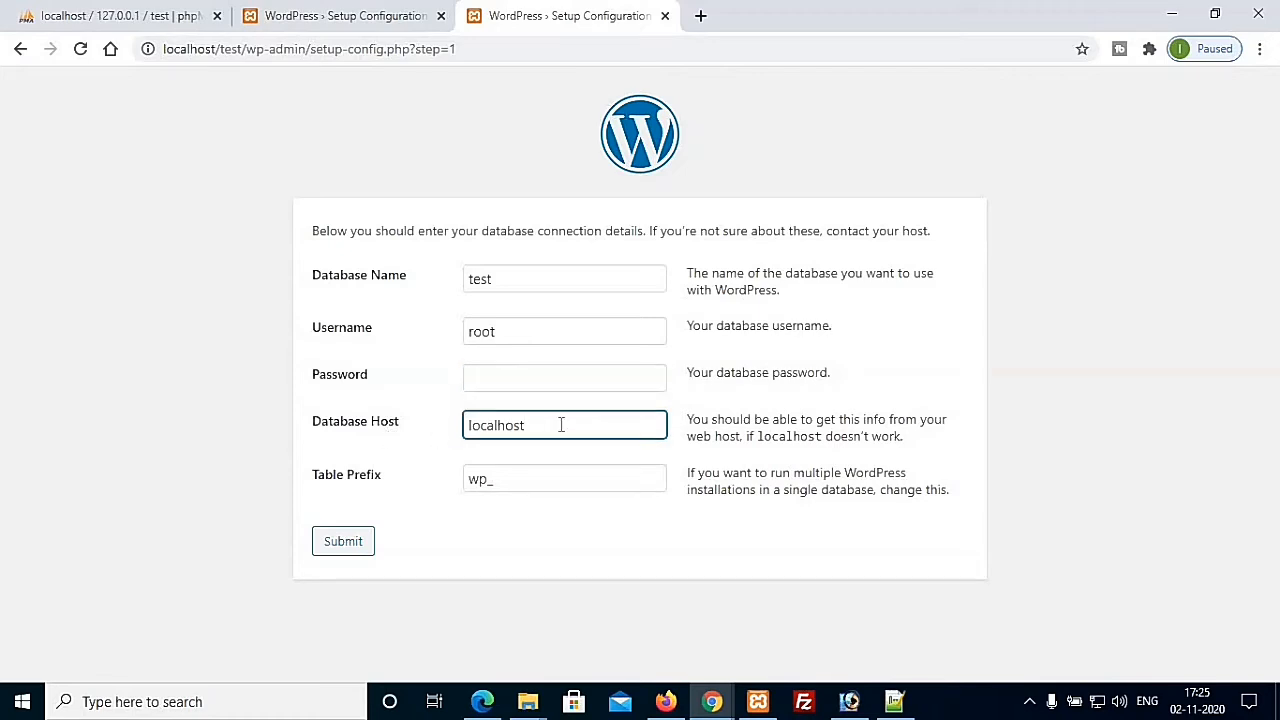
Step: Change the table prefix to tst_, submit the details and run the installation
click(487, 481)
double_click(489, 480)
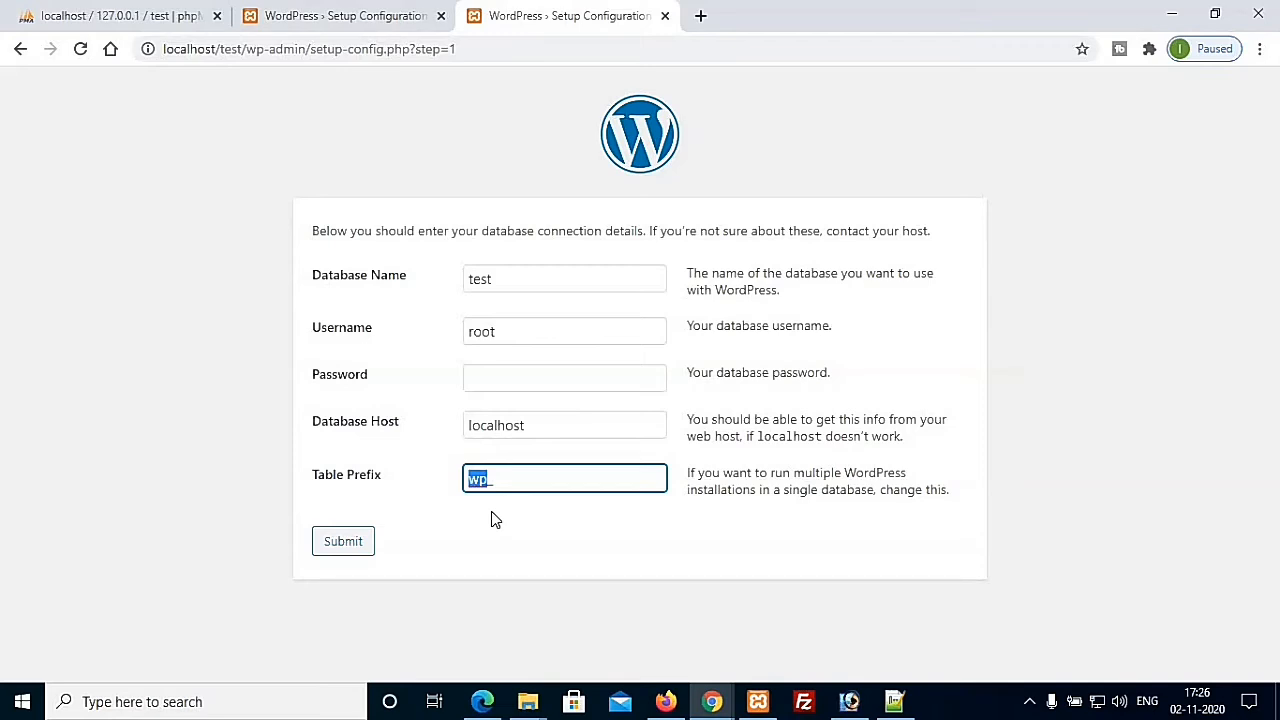
text(t_)
click(480, 518)
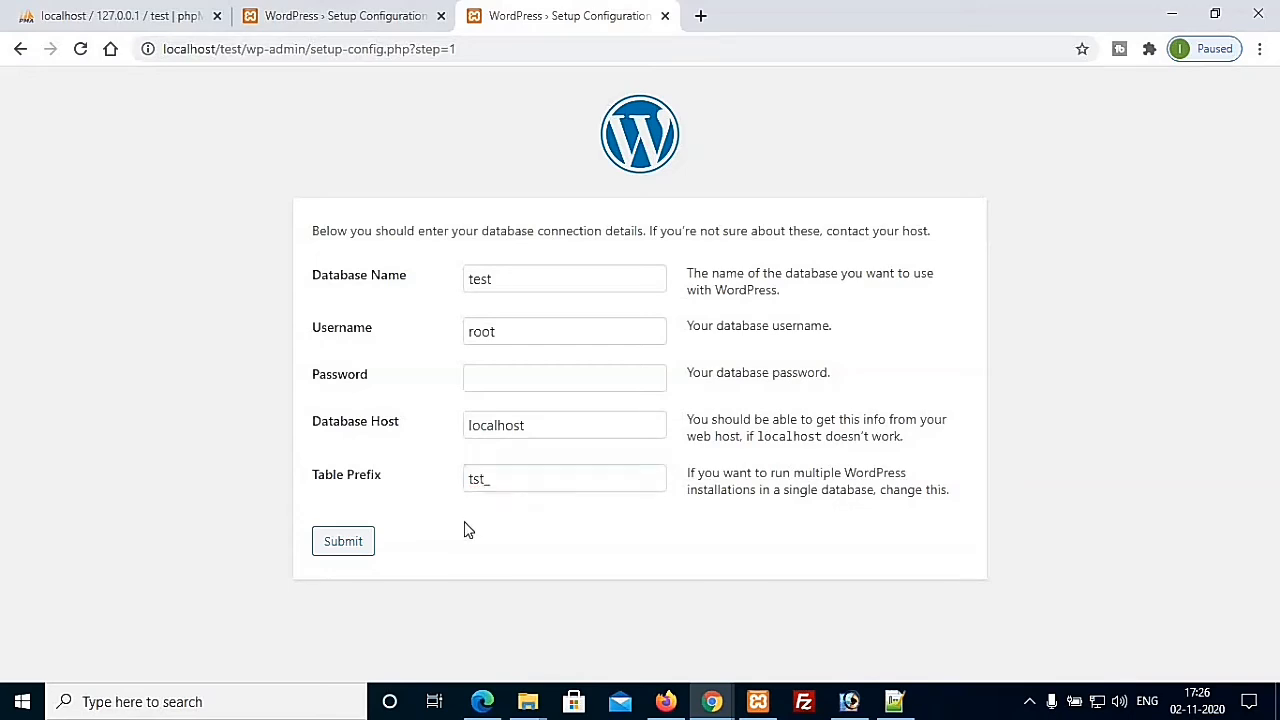
click(343, 545)
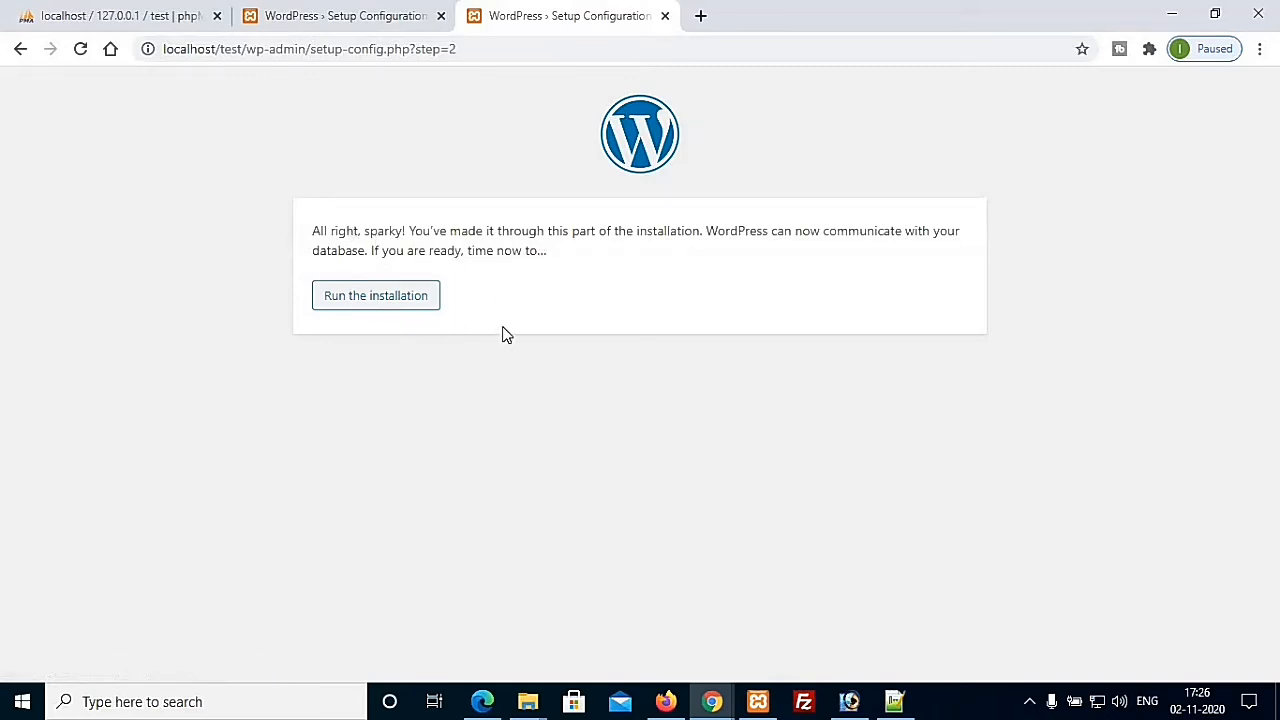
click(389, 296)
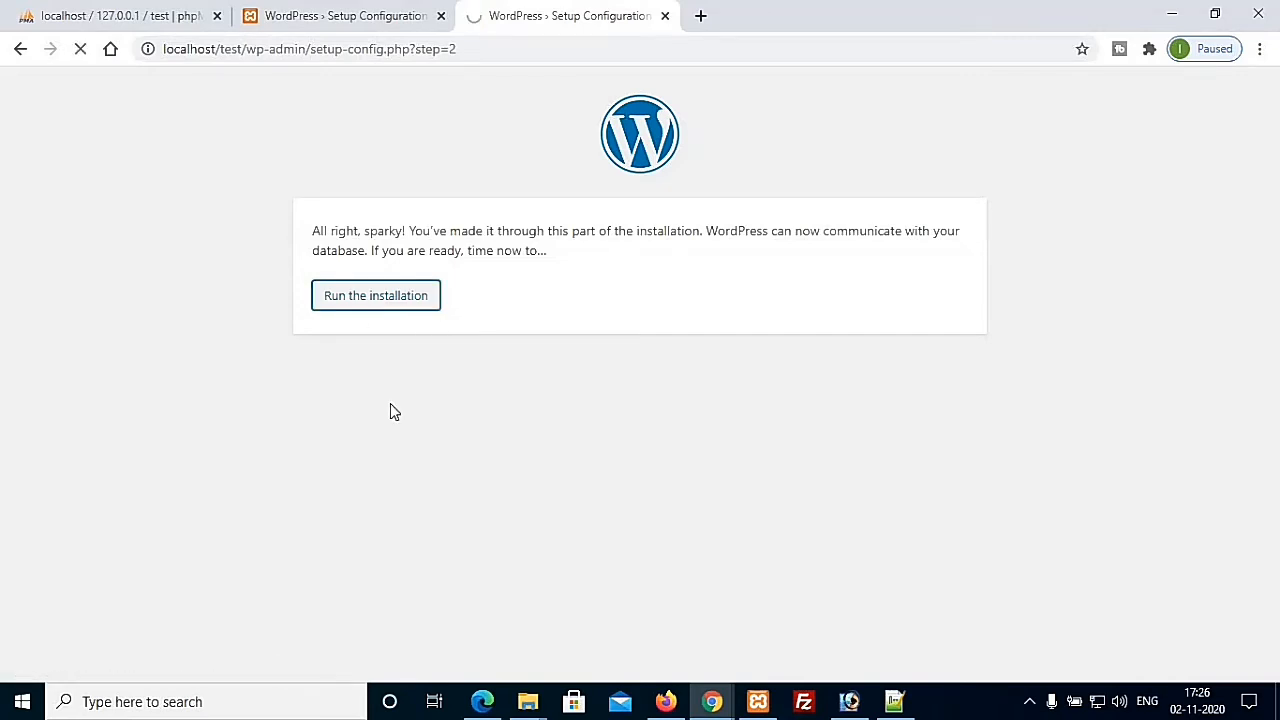
scroll(777, 363, down, 1)
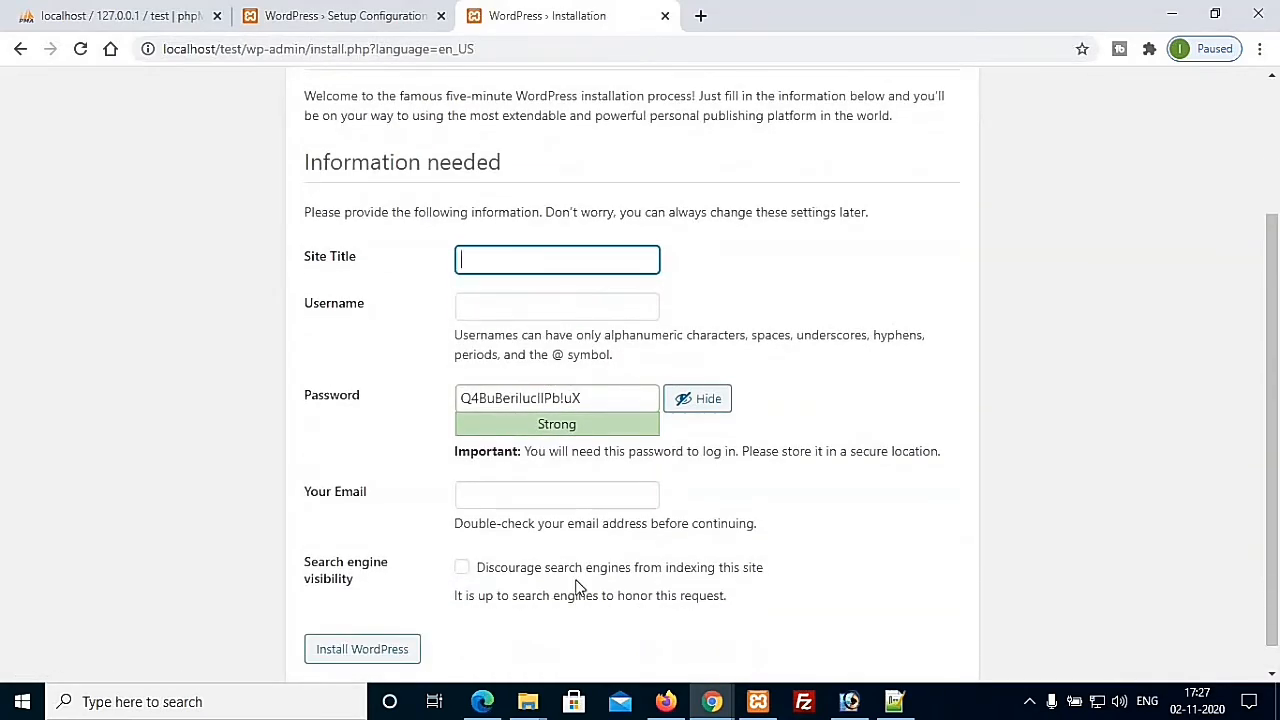
Step: Enter 'Sample Project' as the Site Title and dismiss the username autofill suggestions
click(509, 257)
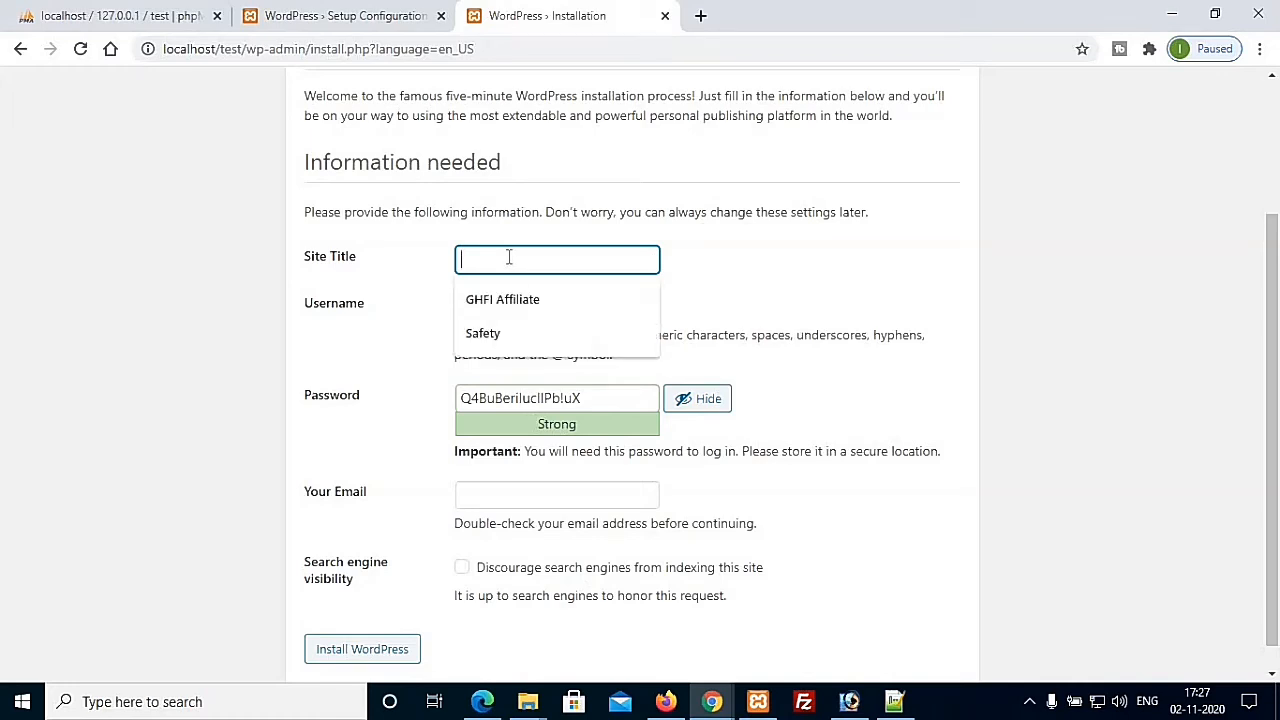
text(Samp)
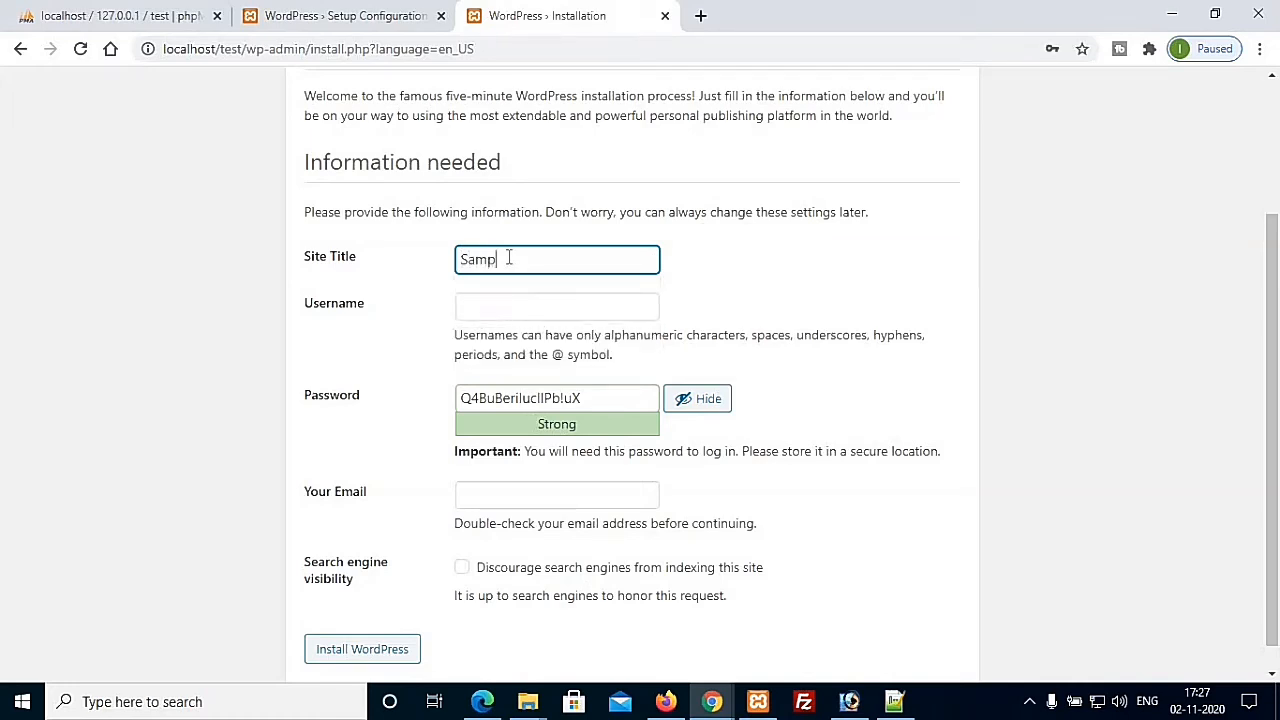
text(le Project)
click(494, 305)
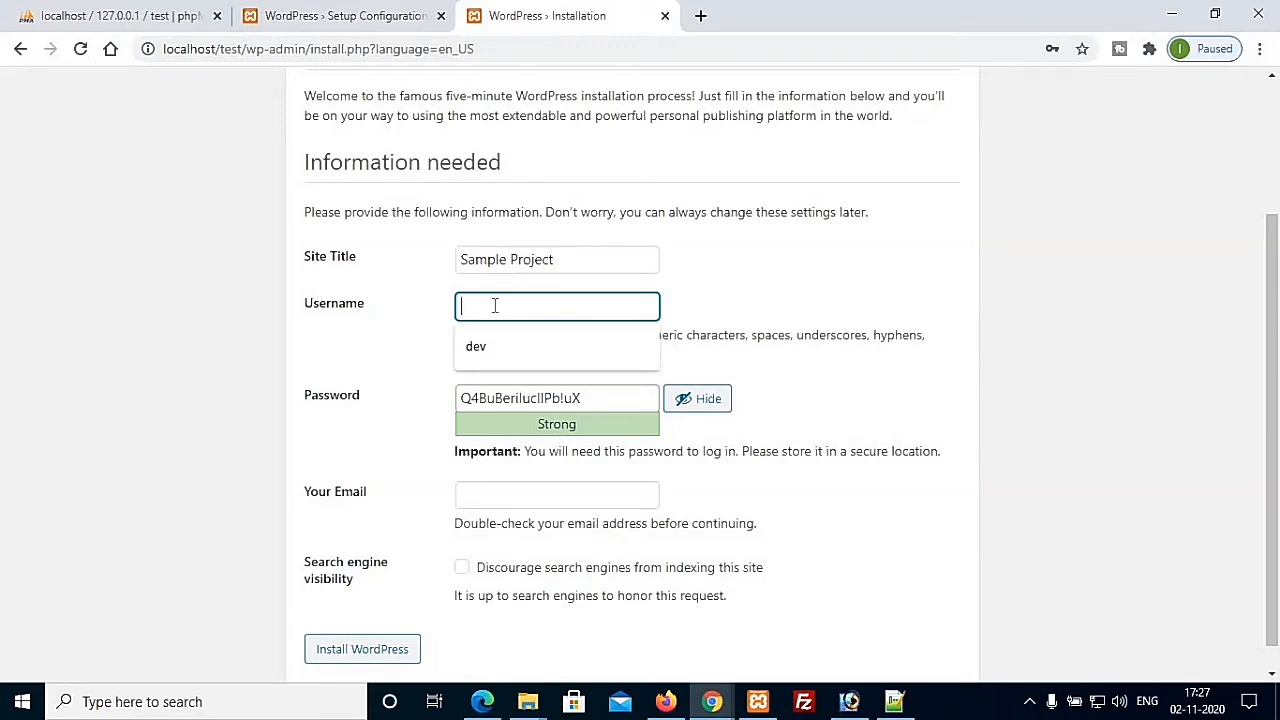
click(758, 297)
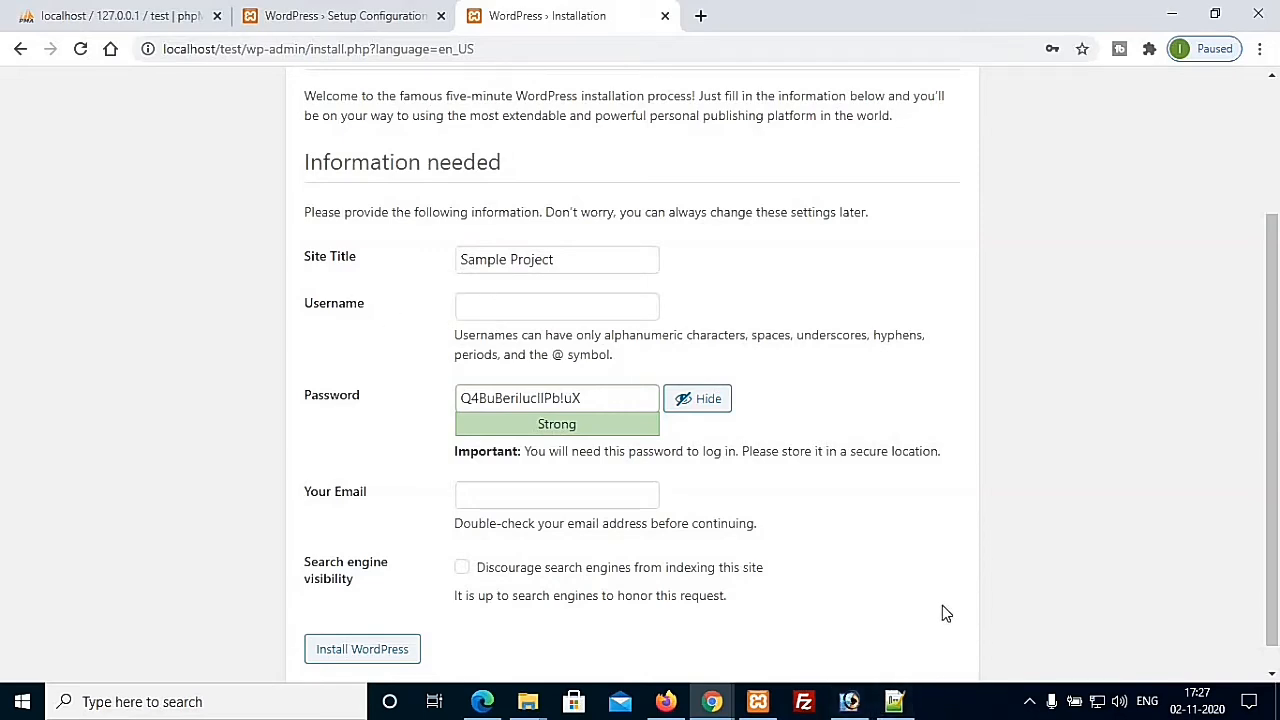
Step: Create a new text document on the Windows desktop
key(super+d)
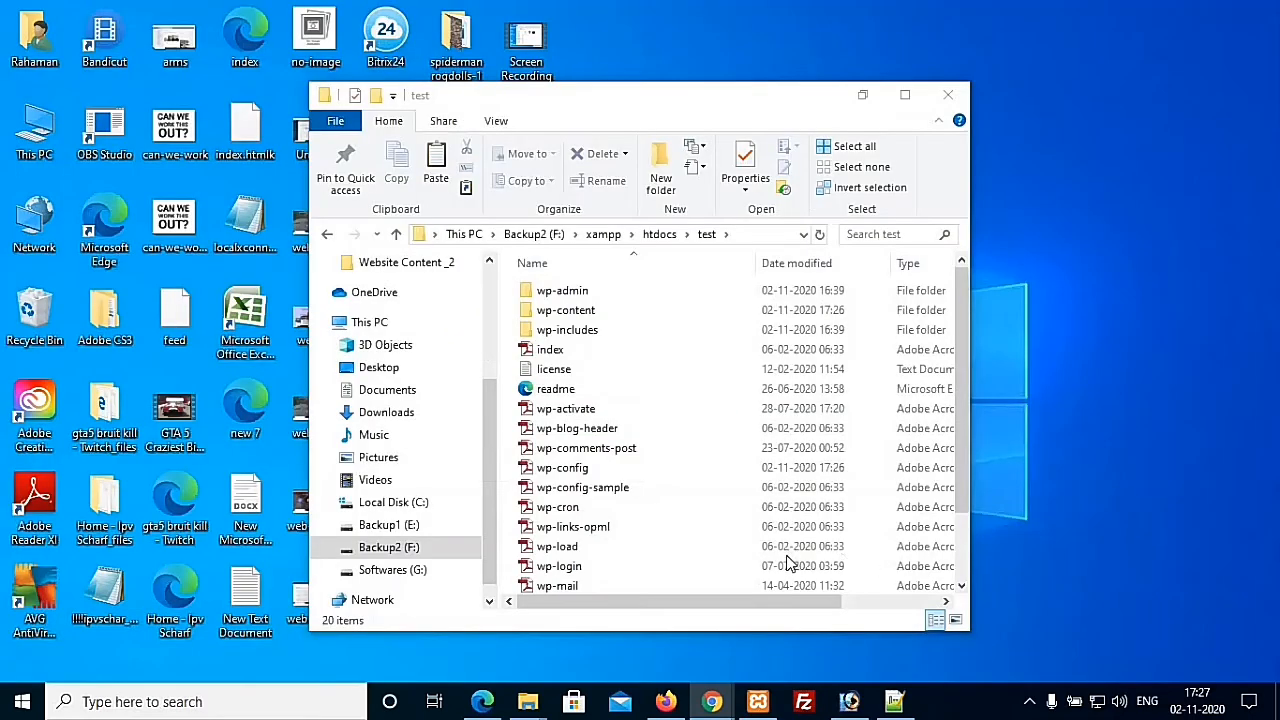
right_click(704, 216)
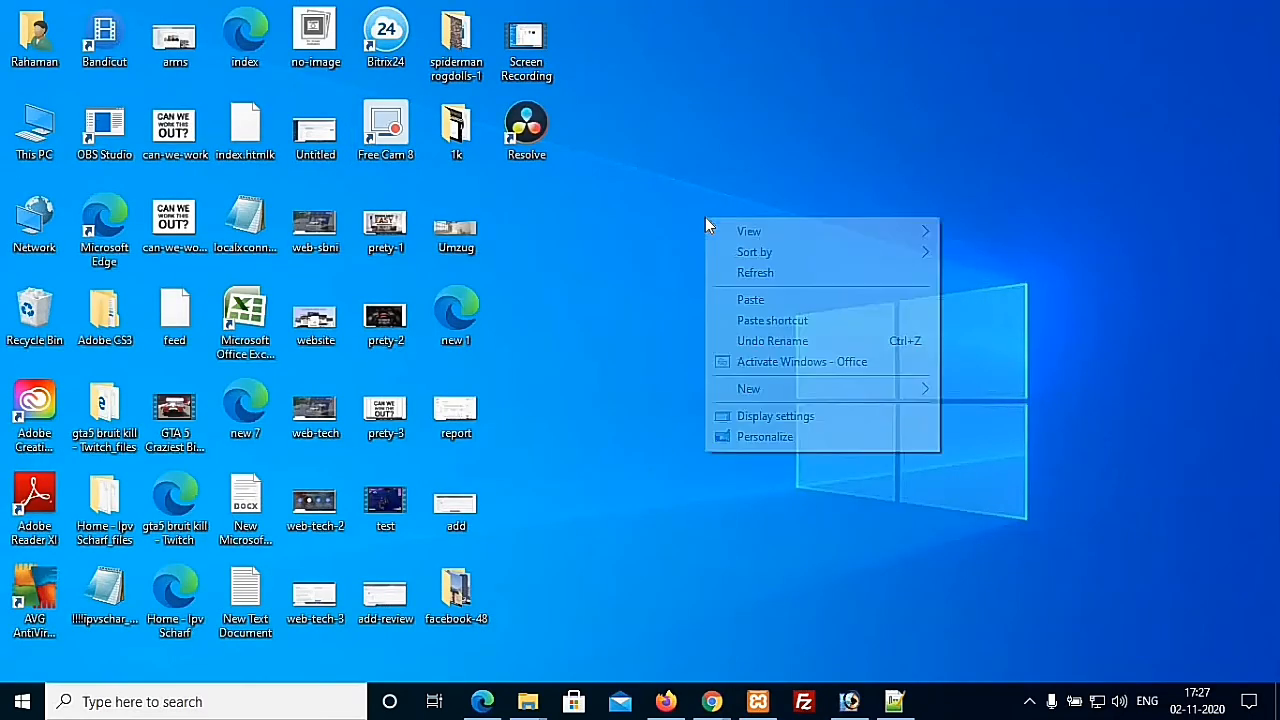
mouse_move(757, 400)
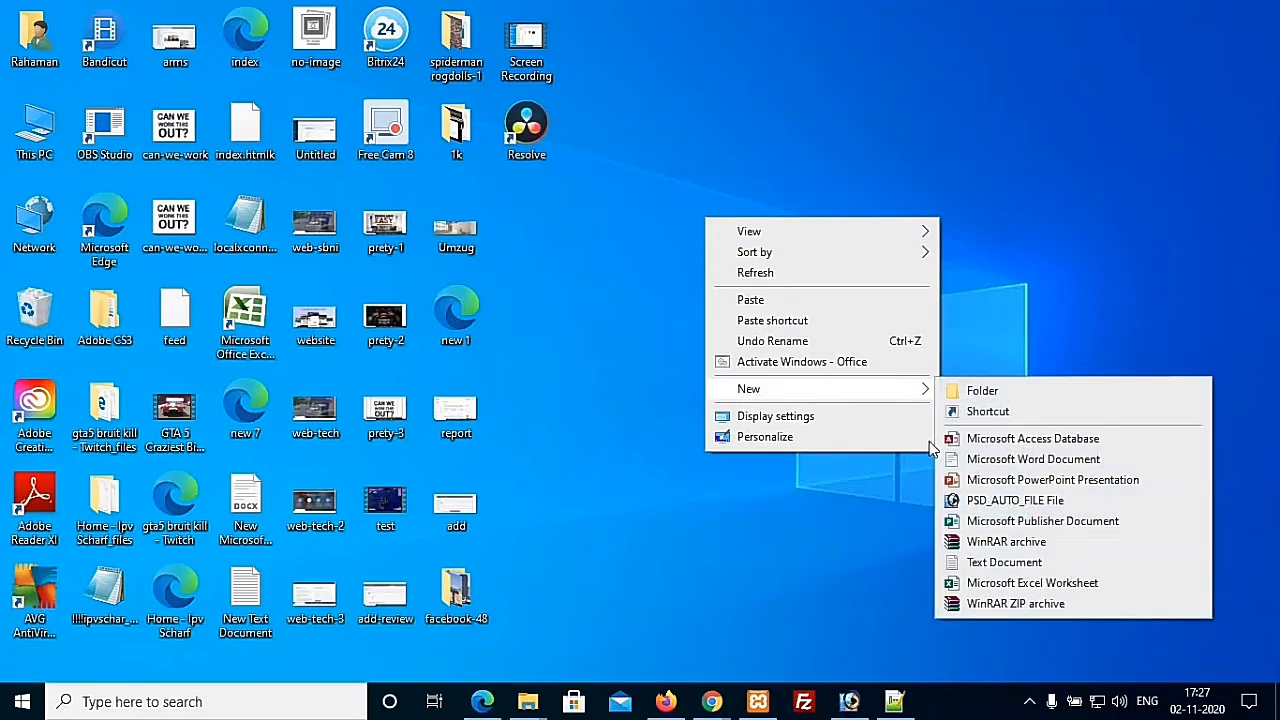
click(980, 562)
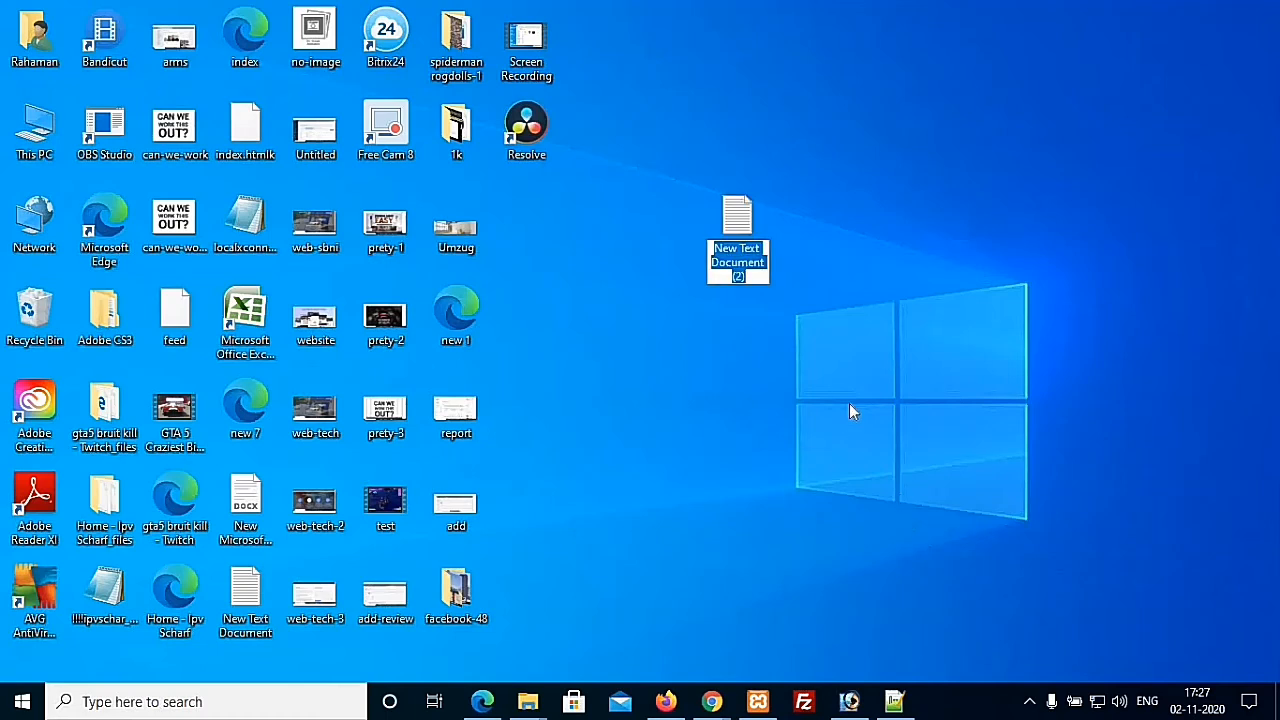
Step: Name it 'test project user access', open it in Notepad and type 'username: test'
text(wor)
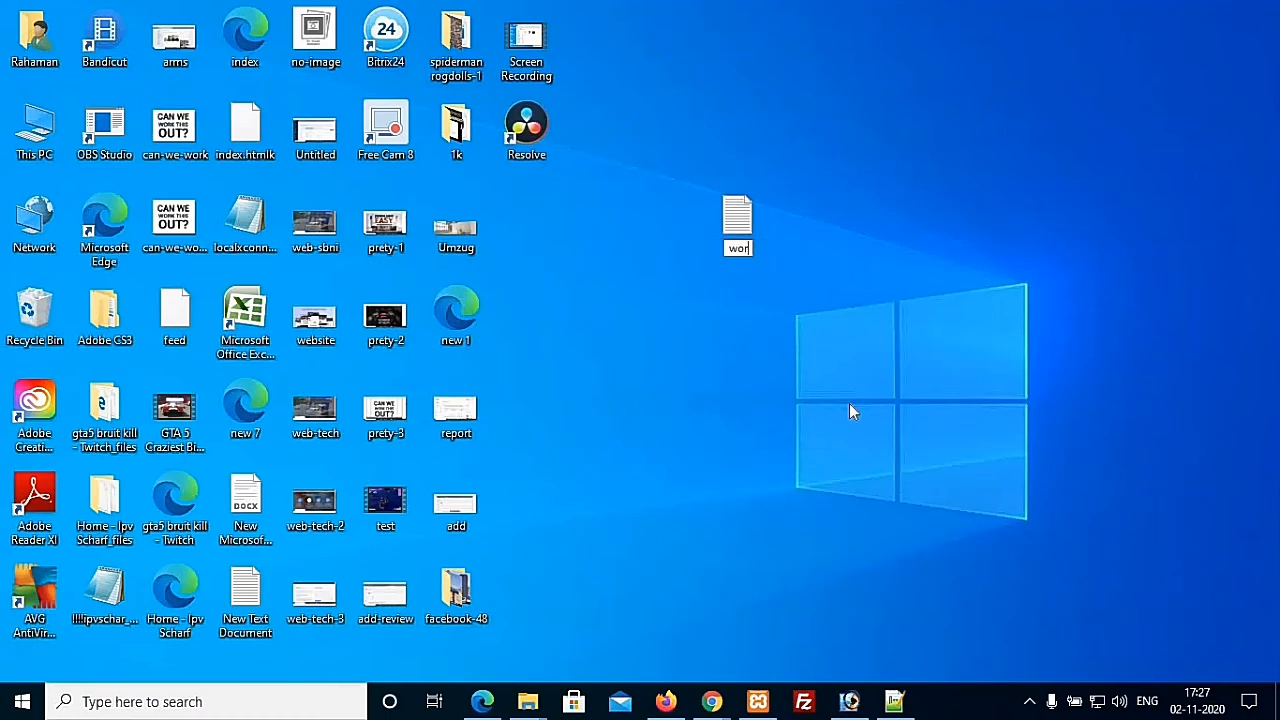
text(dpress)
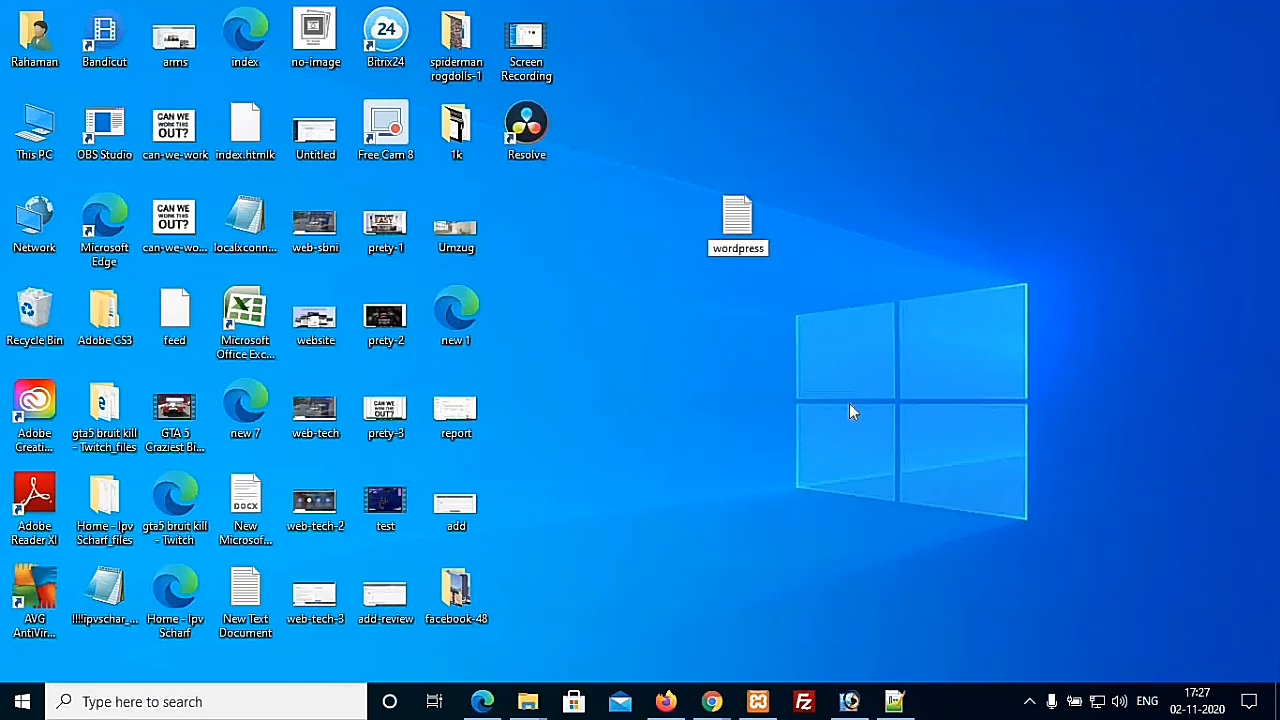
key(Home)
key(Delete)
key(Delete)
key(Delete)
key(Delete)
key(Delete)
key(Delete)
key(Delete)
key(Delete)
key(Delete)
text(test project user)
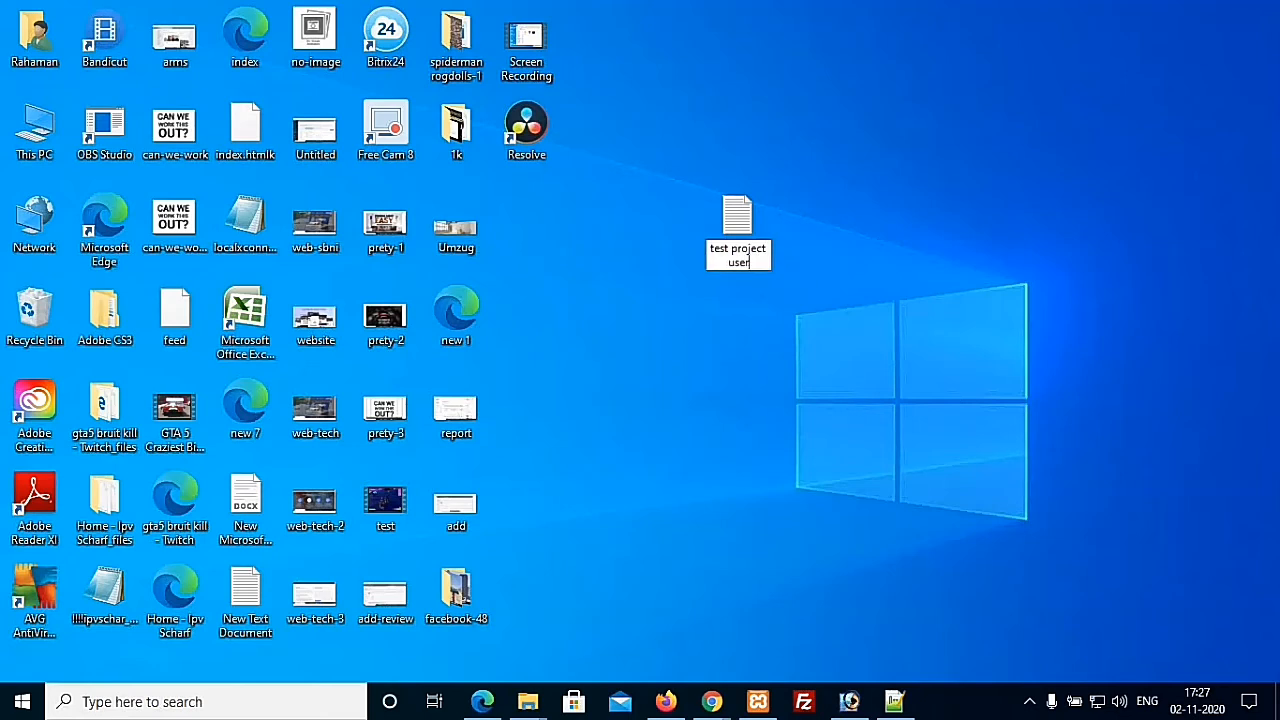
text( access)
key(Return)
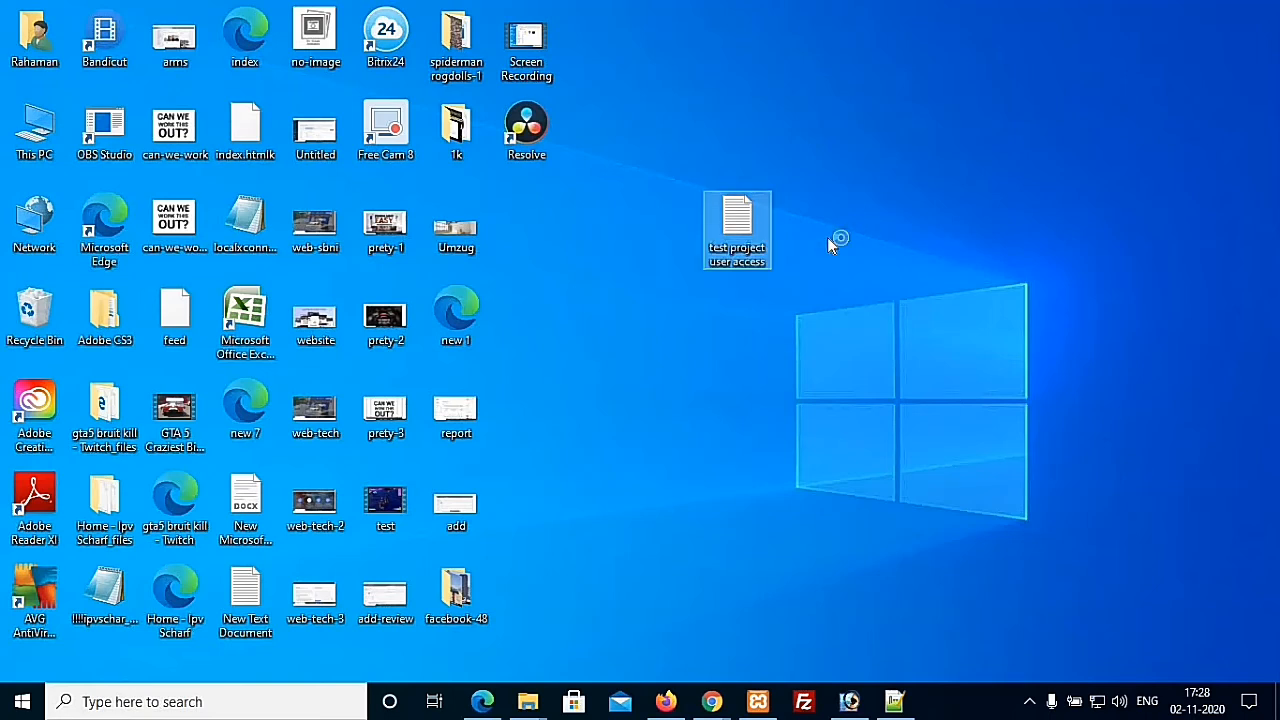
key(Return)
text(username:)
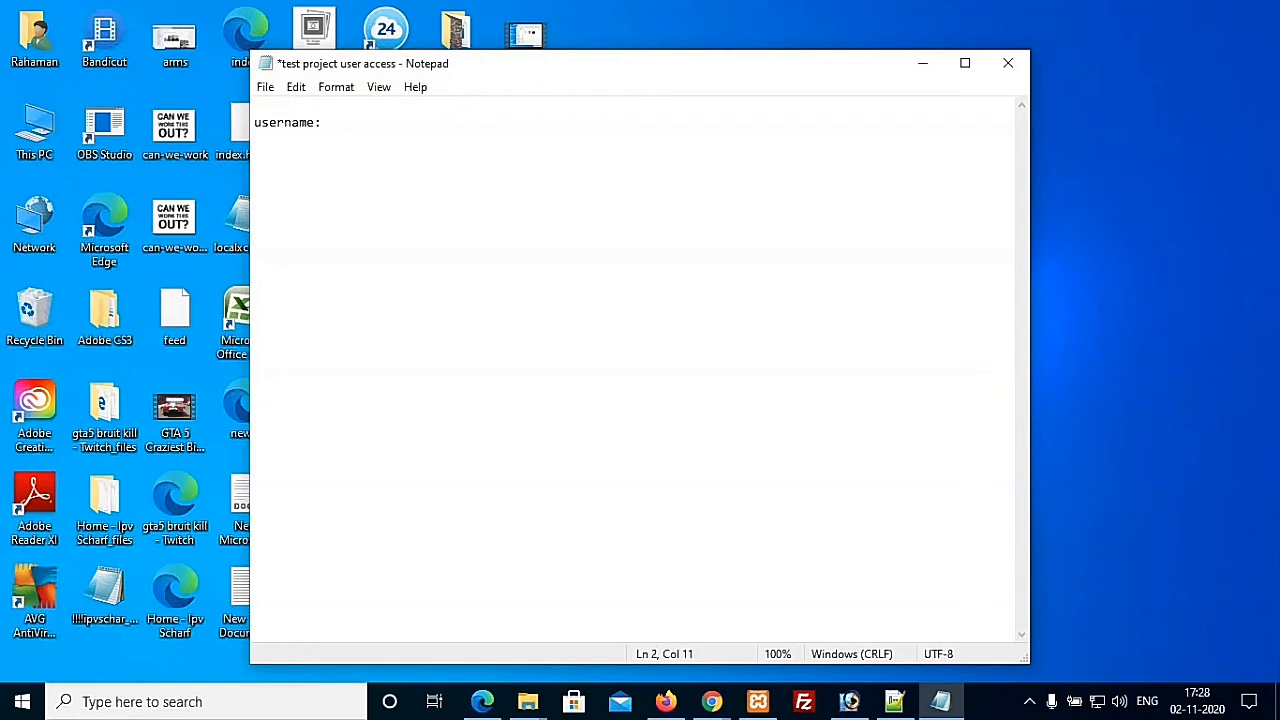
text( test)
Step: Add a password line to the notes, save, and return to Chrome's WordPress installation window
key(Return)
text(passo)
key(BackSpace)
text(word: 123456)
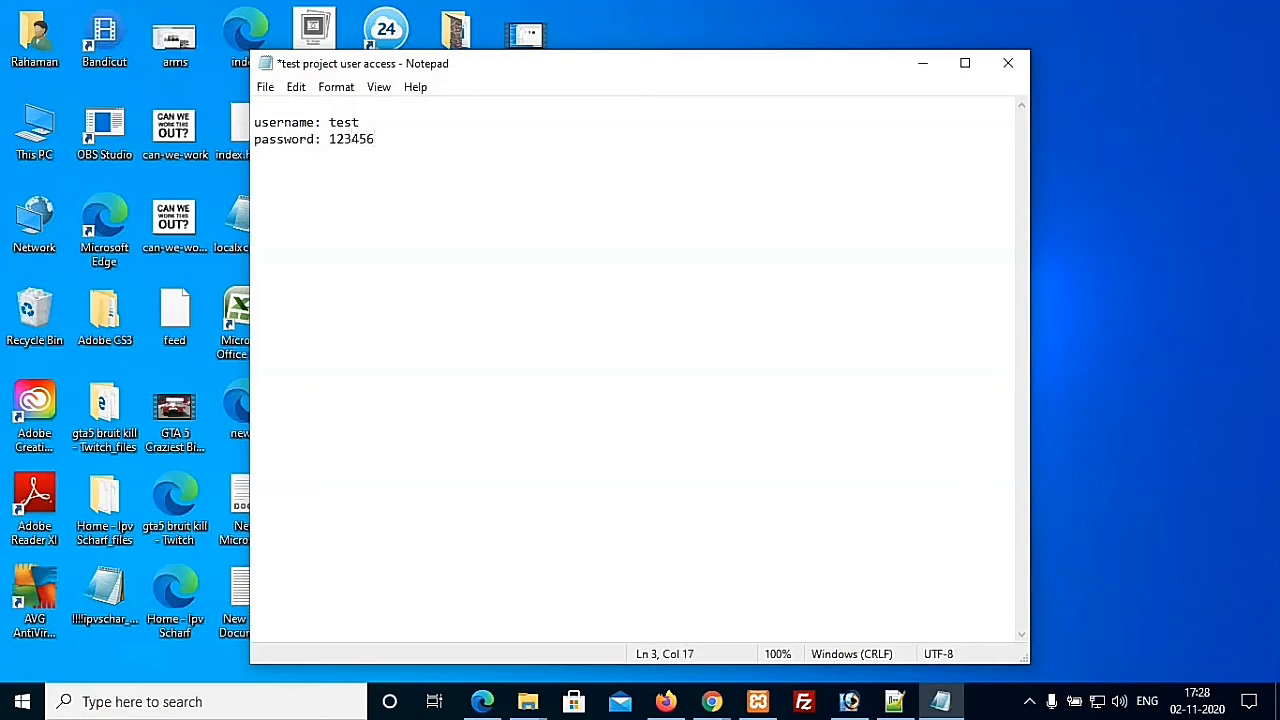
key(ctrl+s)
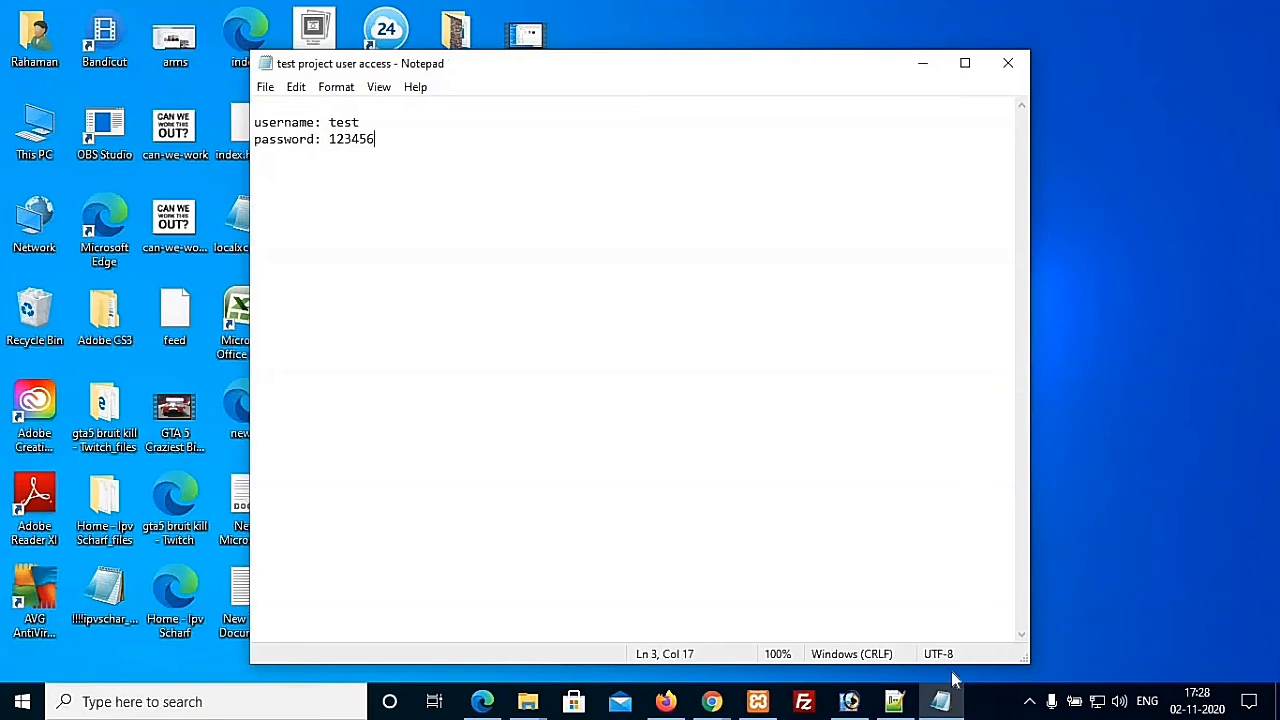
click(714, 703)
click(1008, 648)
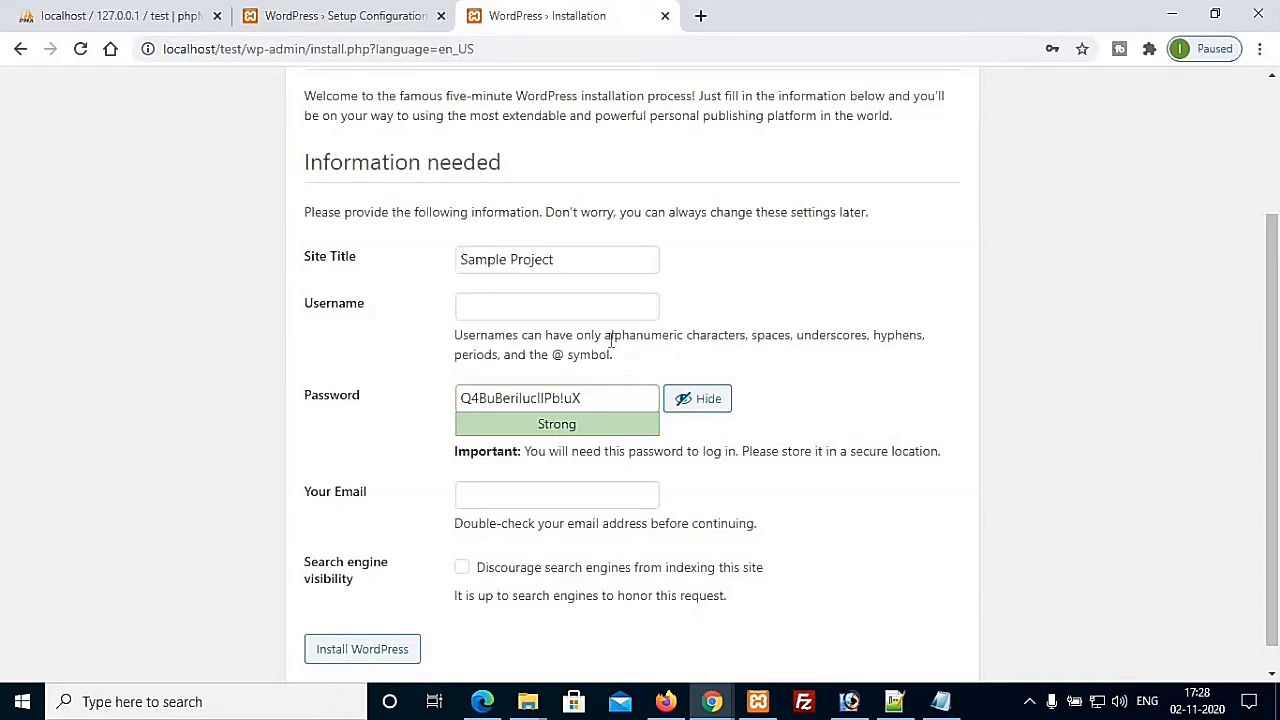
Step: Enter test as the admin username
click(533, 311)
text(test)
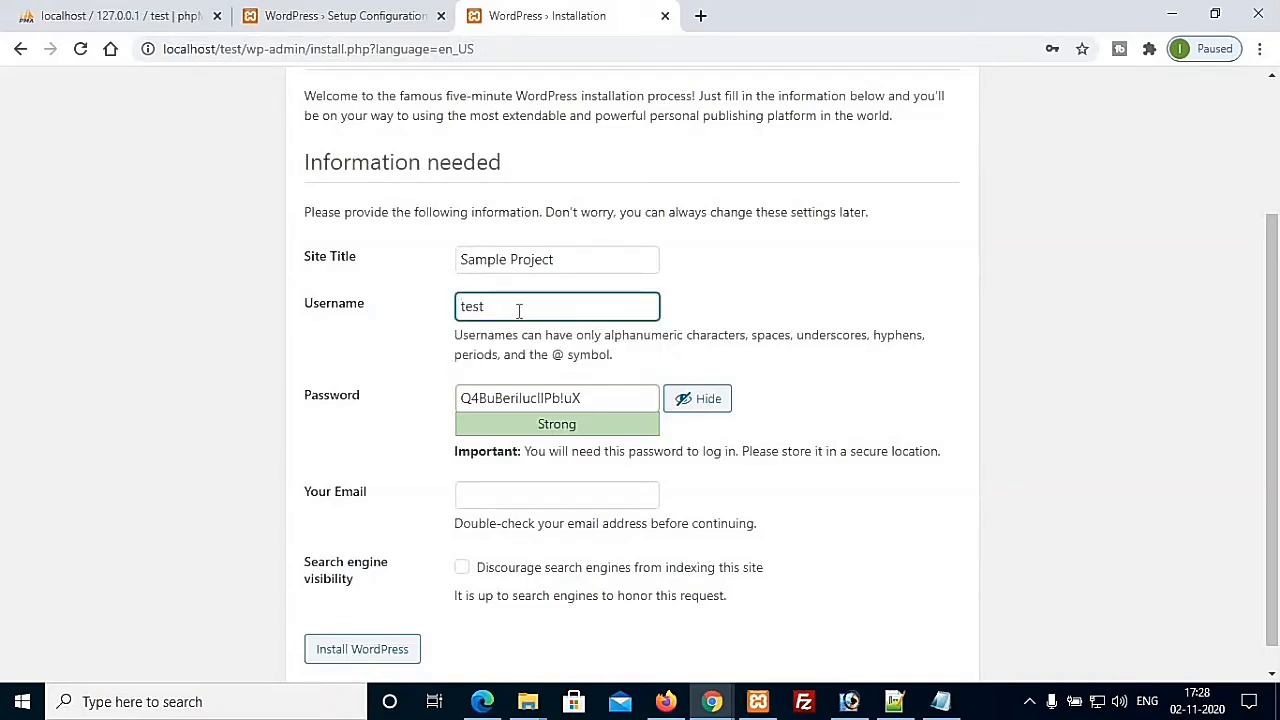
click(602, 399)
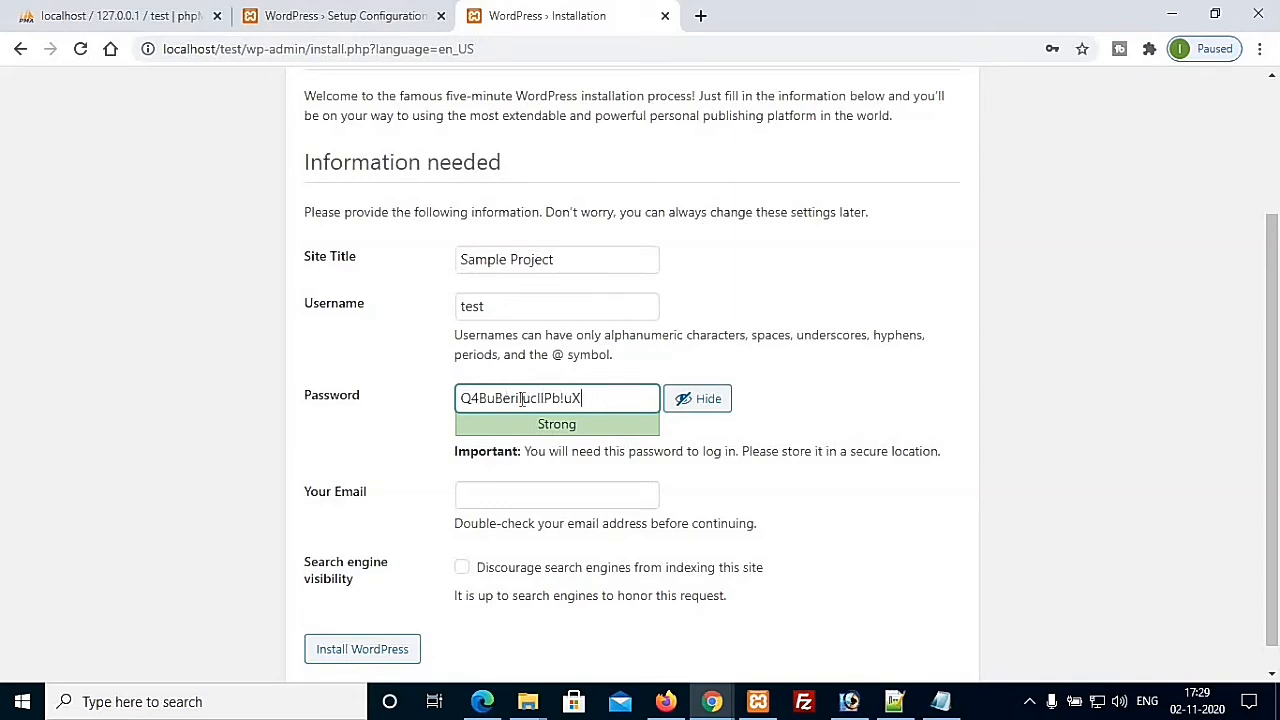
Step: Paste the generated strong password over the old one in the notes, save, and switch back
drag(587, 398, 436, 411)
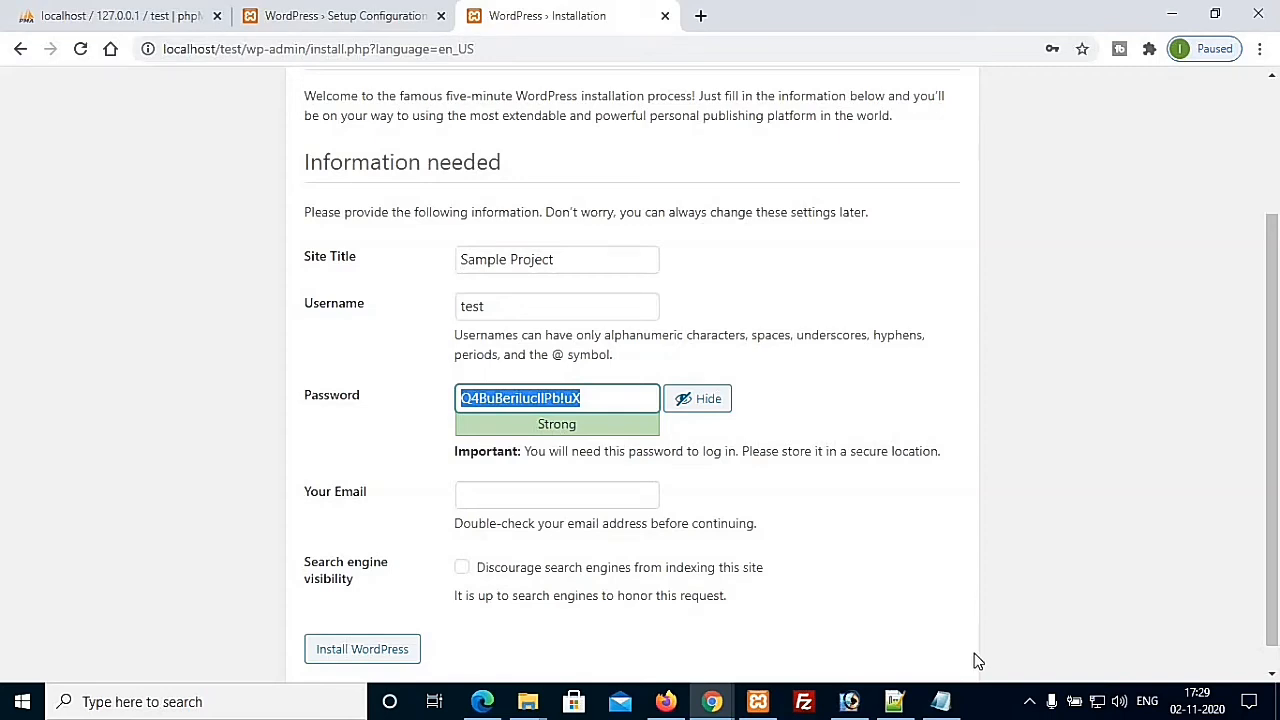
click(941, 703)
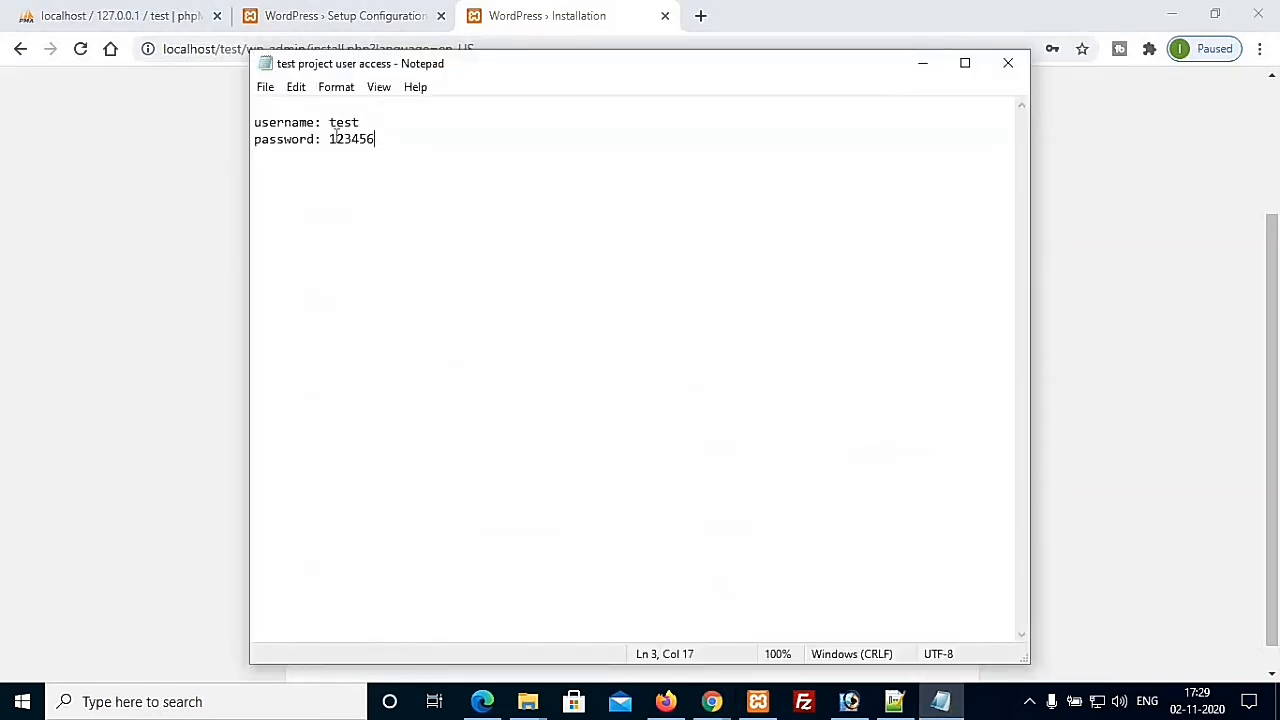
drag(331, 140, 383, 142)
key(ctrl+v)
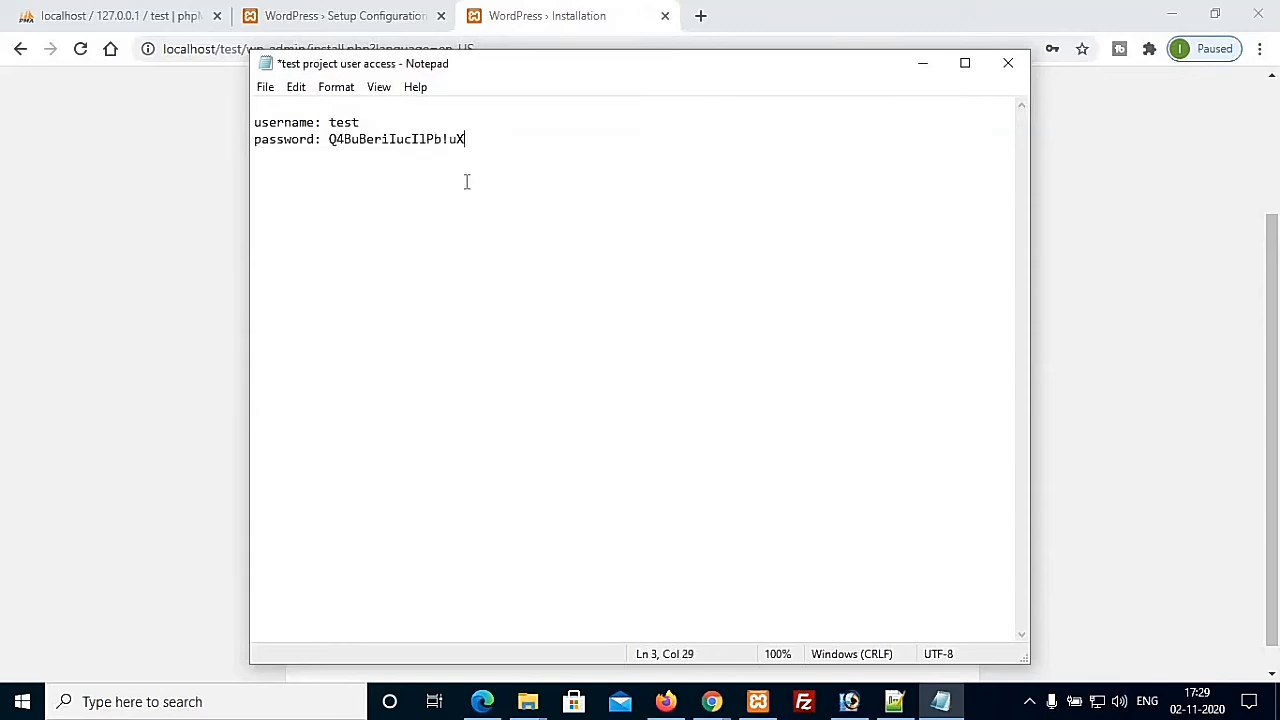
key(ctrl+s)
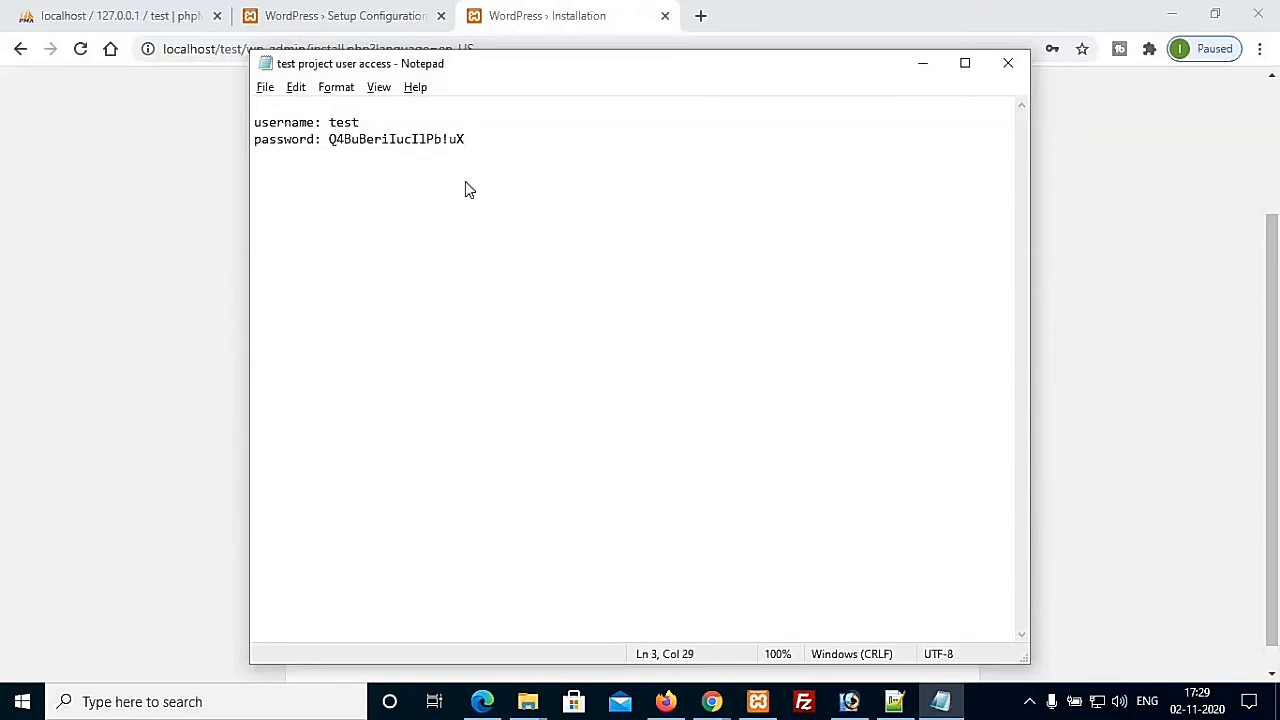
key(alt+Tab)
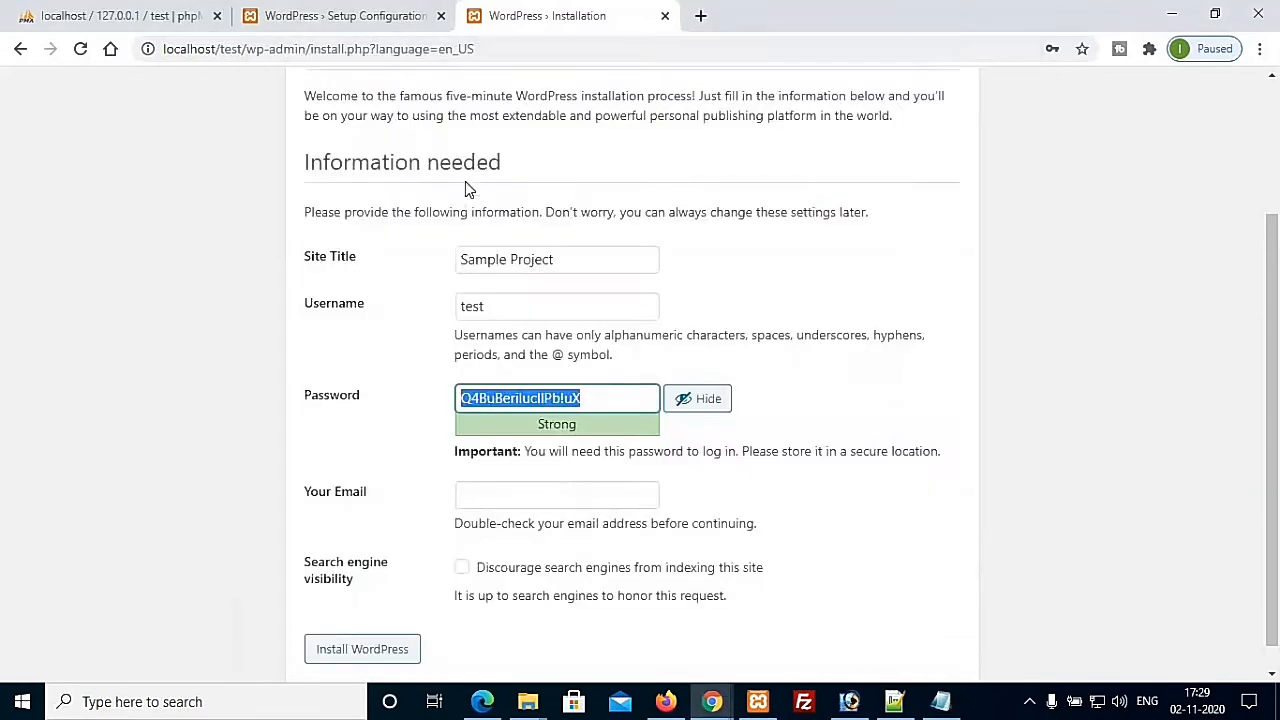
Step: Enter the admin e-mail address, discourage search engine indexing, and submit Install WordPress
click(797, 402)
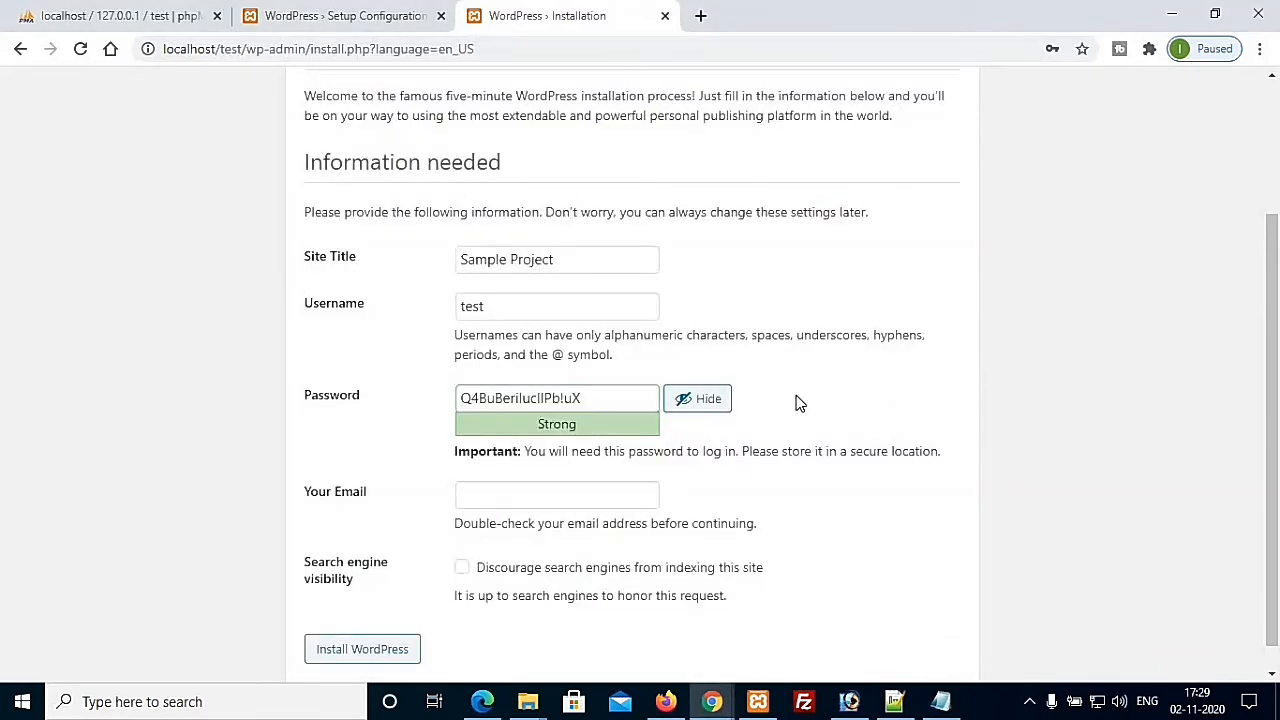
click(555, 497)
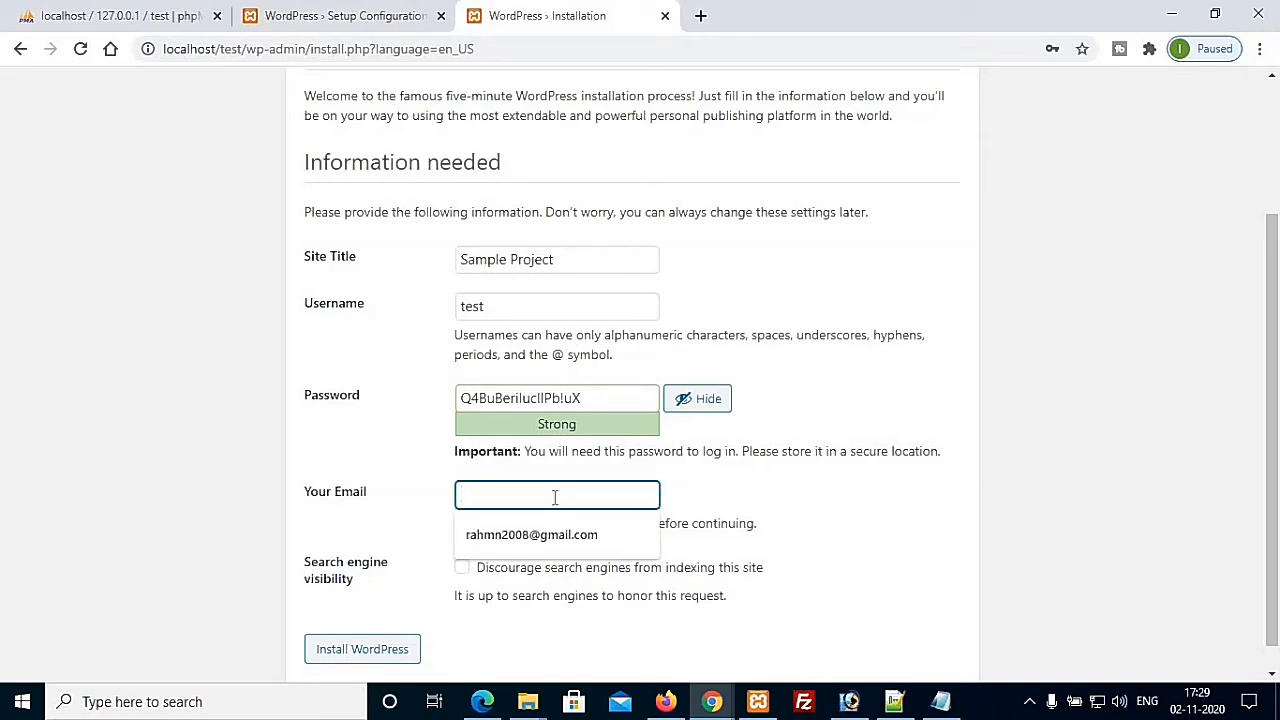
text(test)
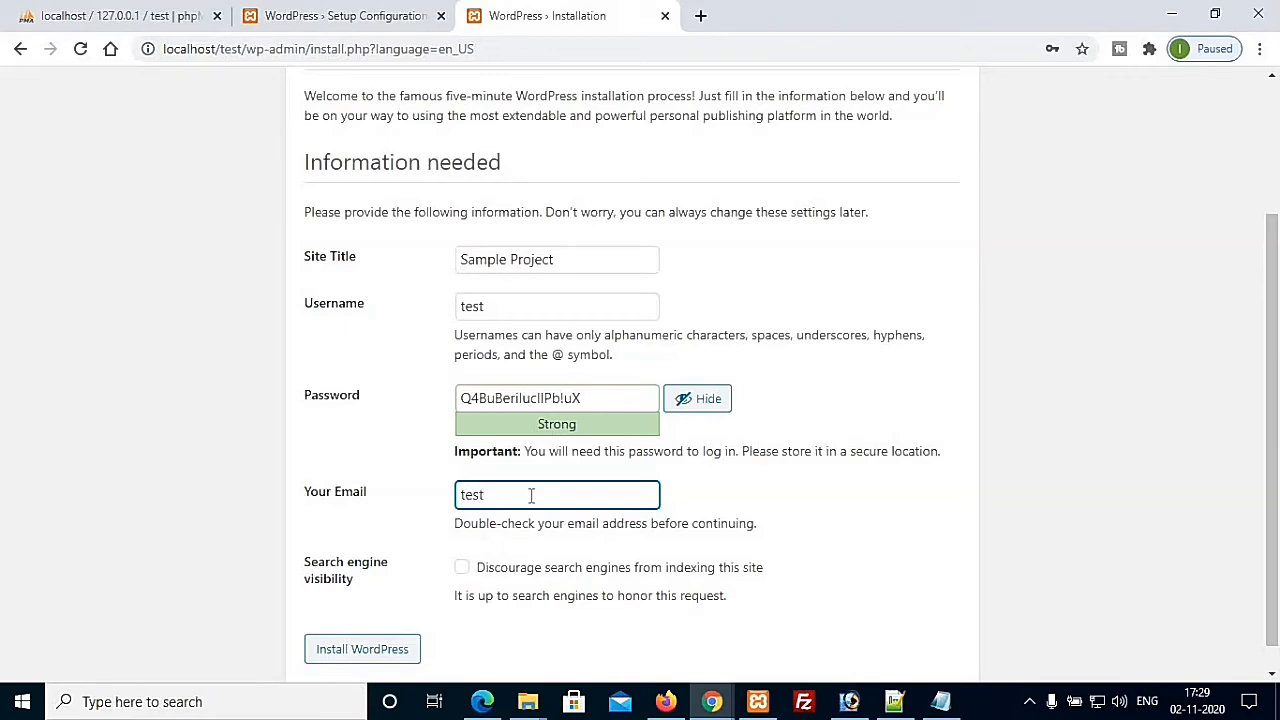
text(@gmail.com)
click(715, 498)
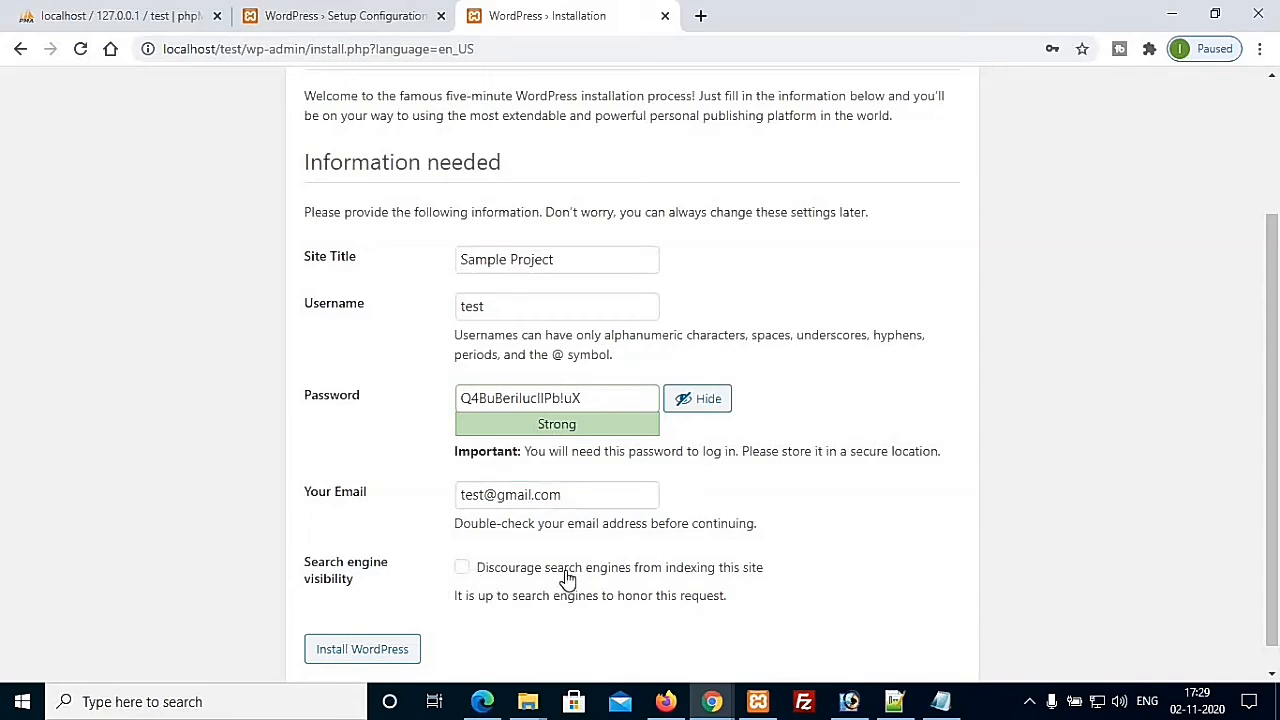
click(461, 570)
click(366, 650)
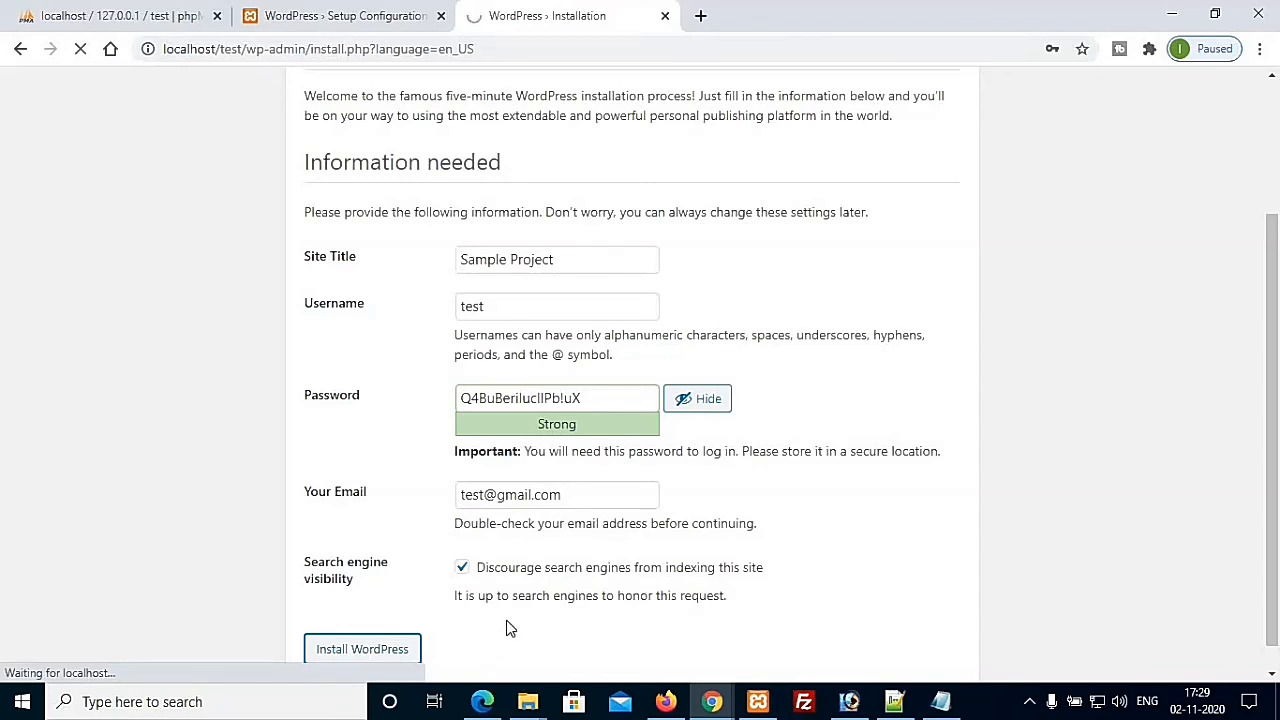
Step: Scroll down while the WordPress installation finishes loading
scroll(508, 626, down, 1)
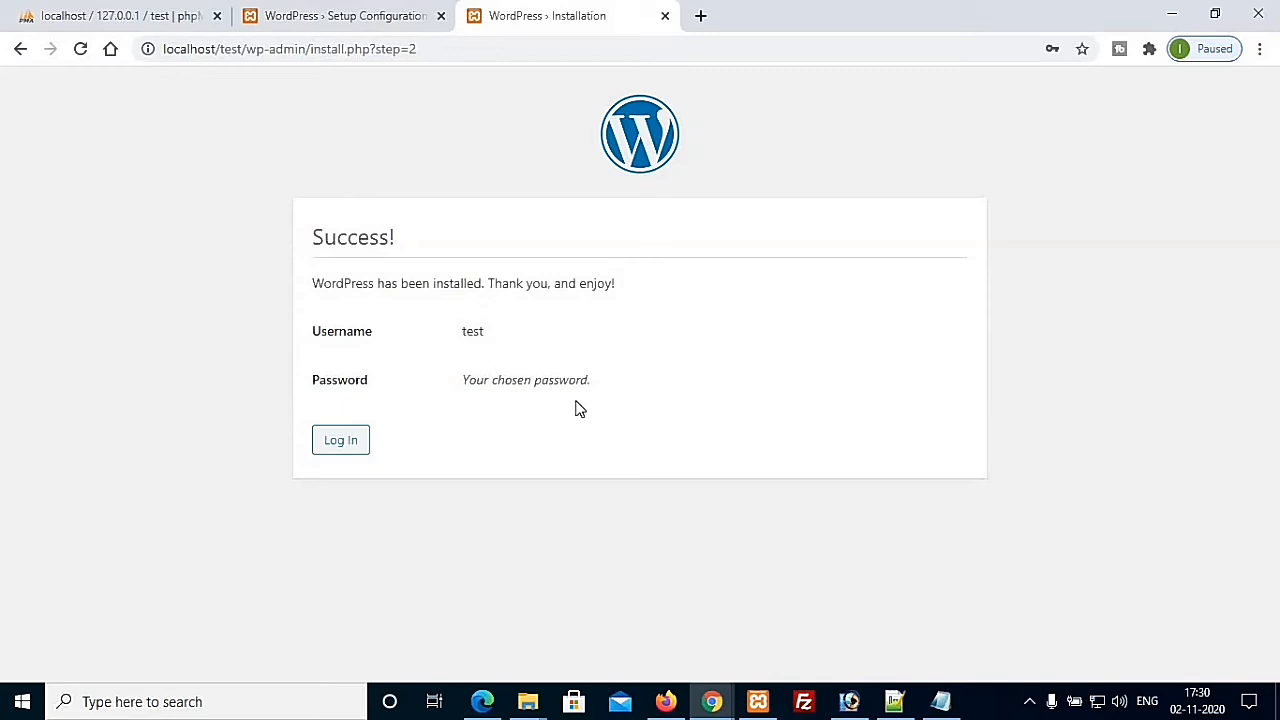
click(940, 701)
drag(330, 132, 466, 138)
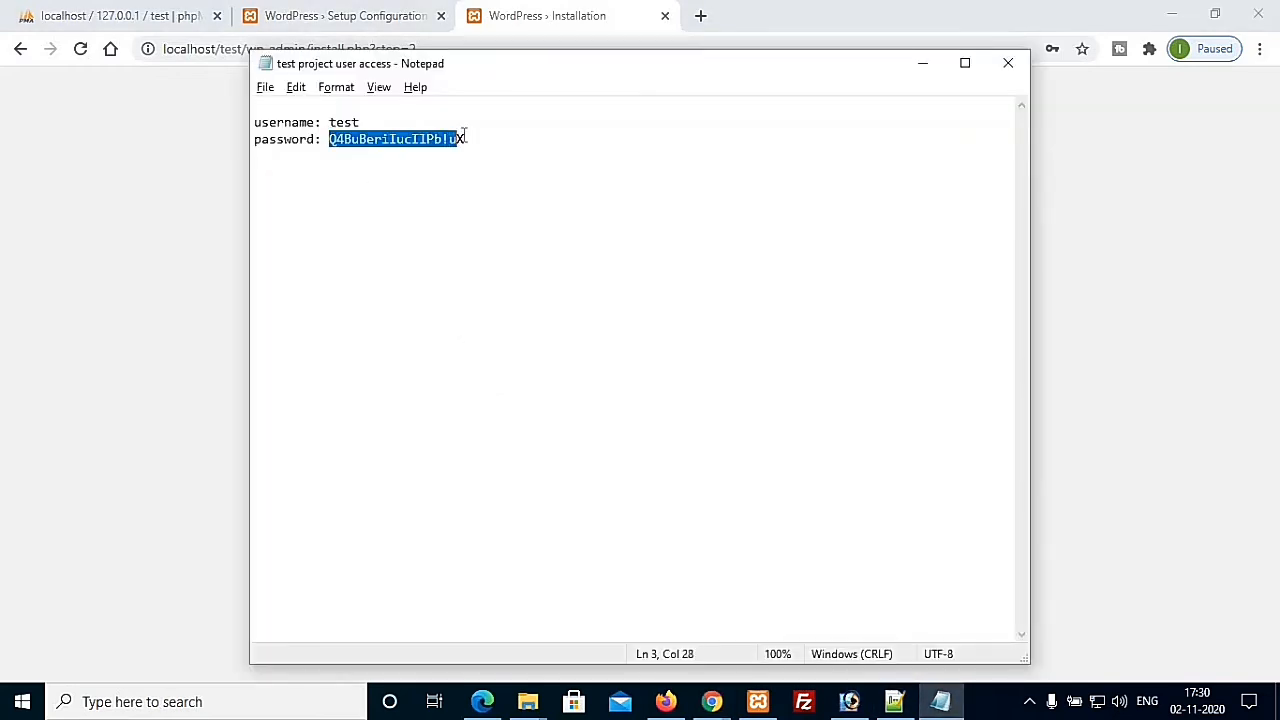
click(510, 179)
key(alt+Tab)
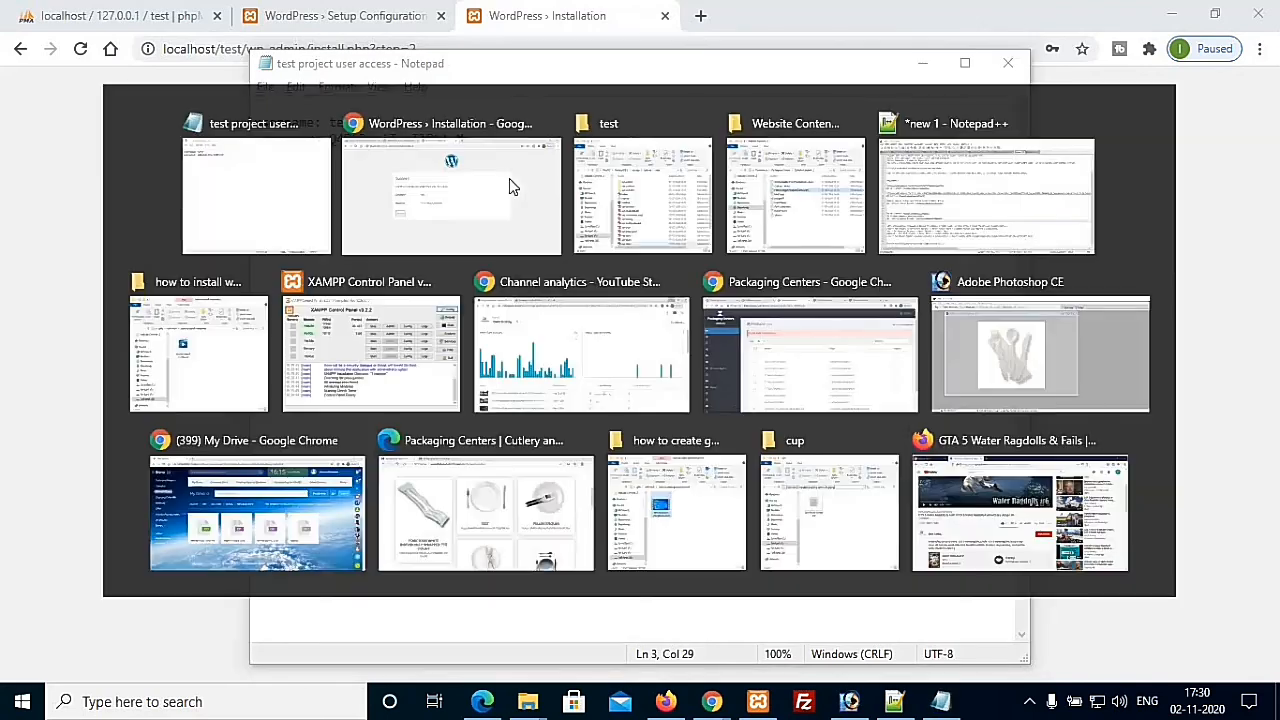
mouse_move(712, 706)
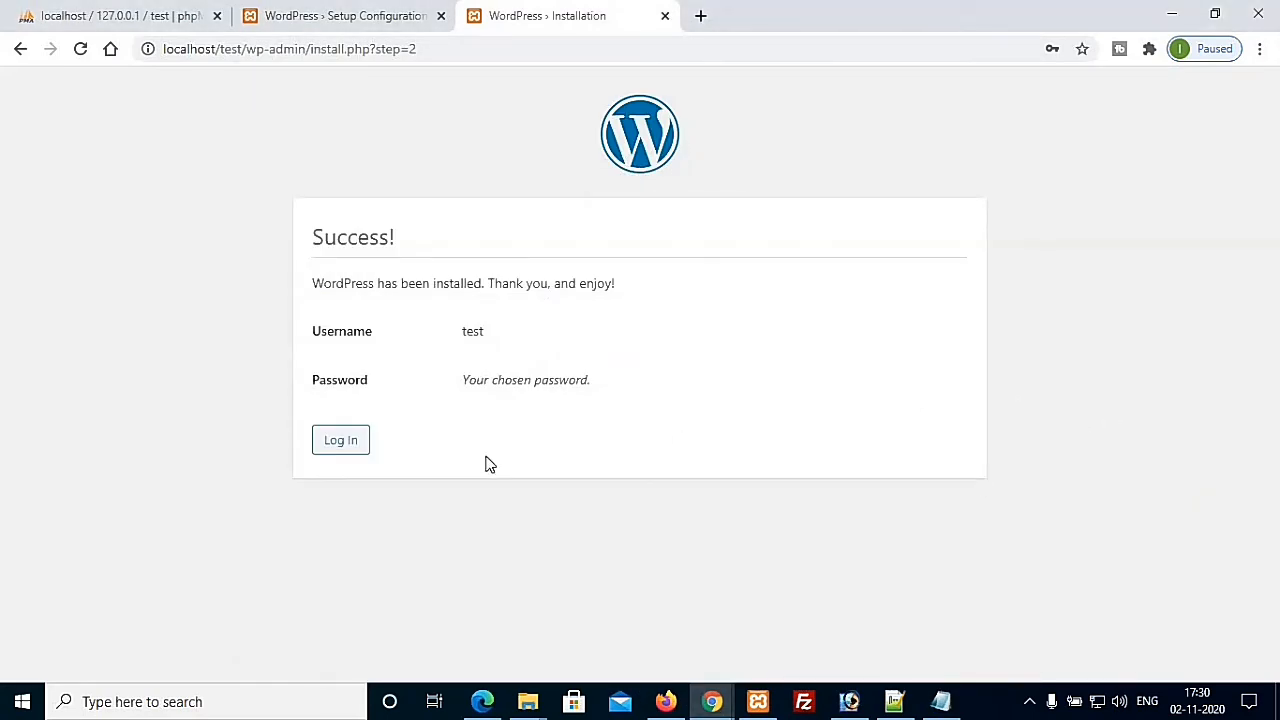
click(340, 440)
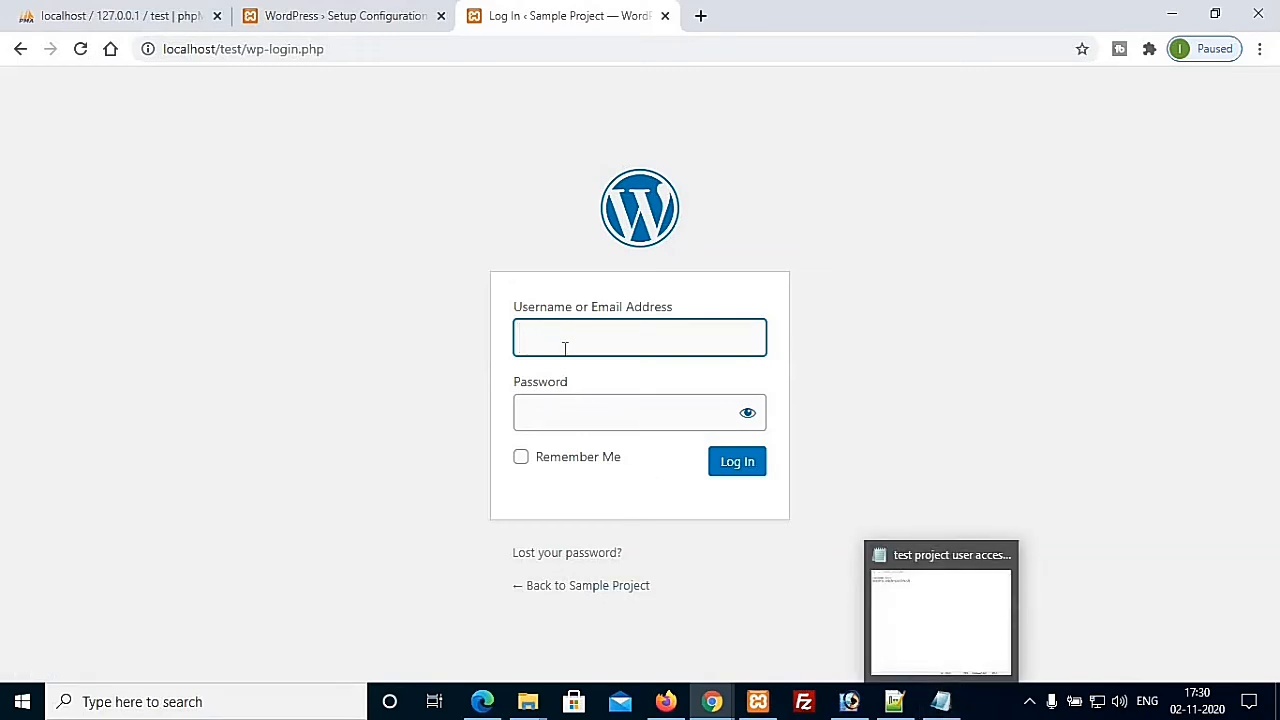
Step: Log in as test with the password copied from Notepad, with Remember Me ticked
text(test)
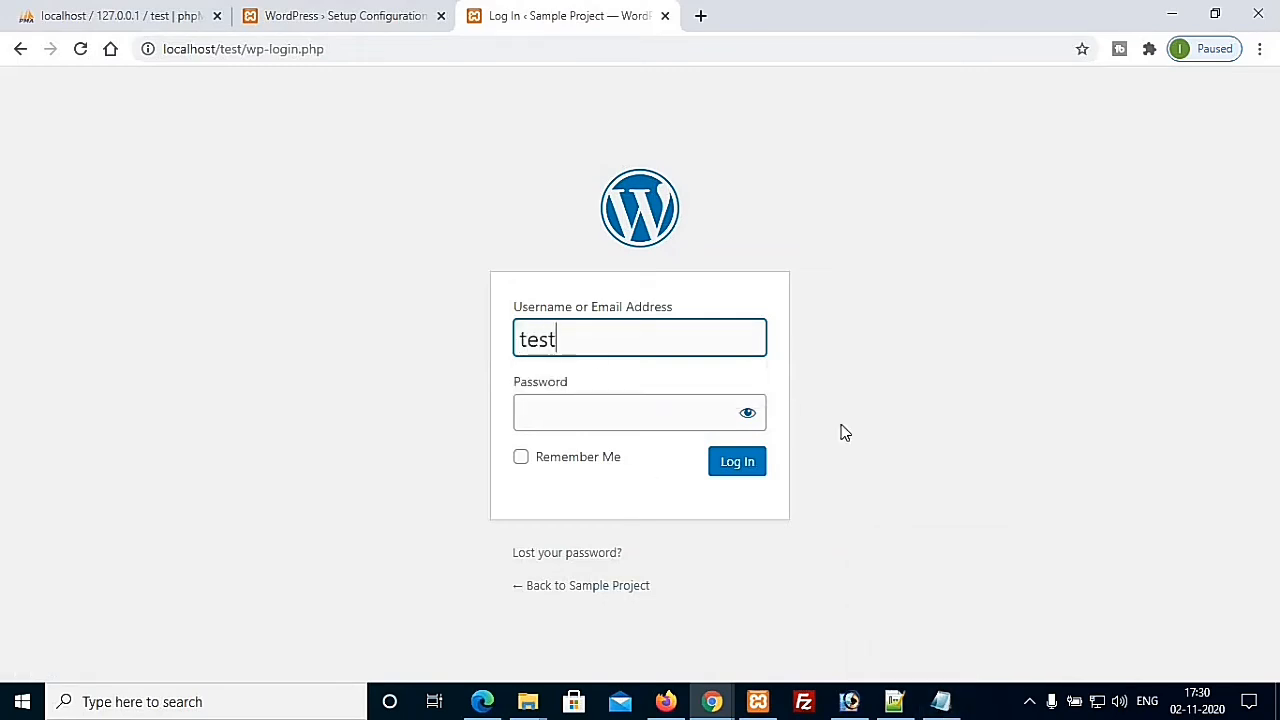
key(Tab)
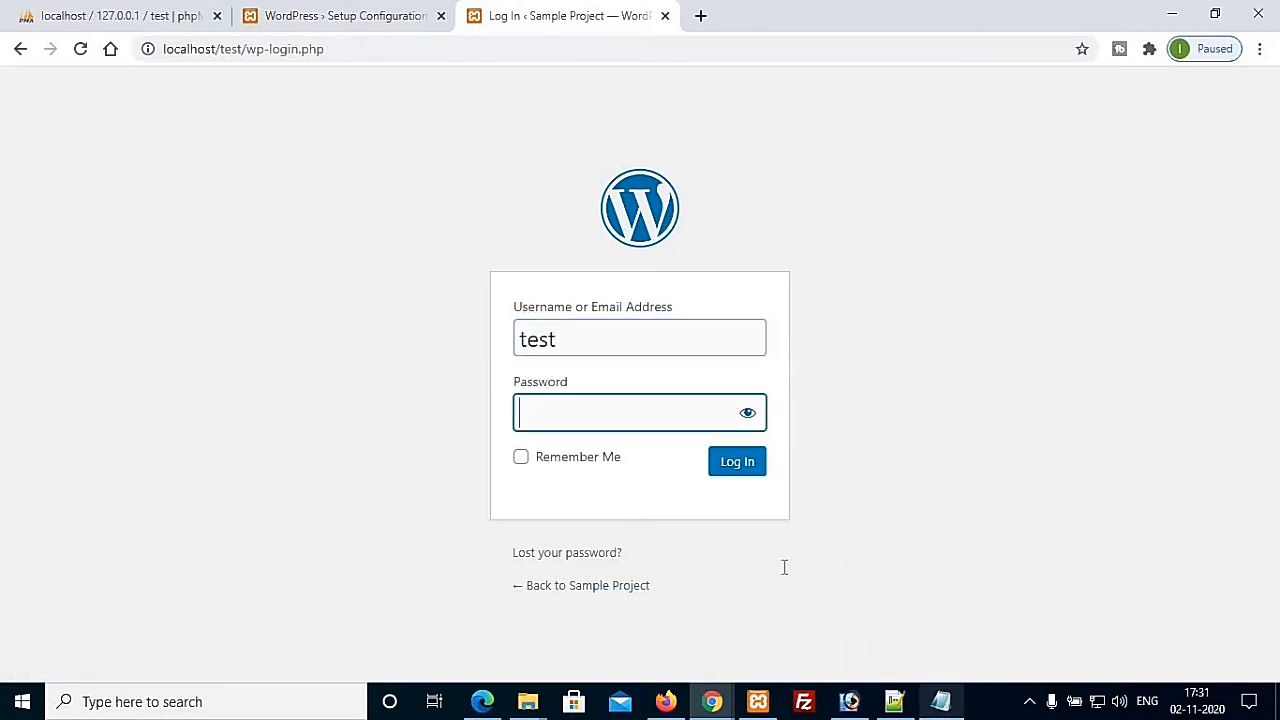
key(alt+Tab)
drag(332, 139, 469, 206)
key(ctrl+c)
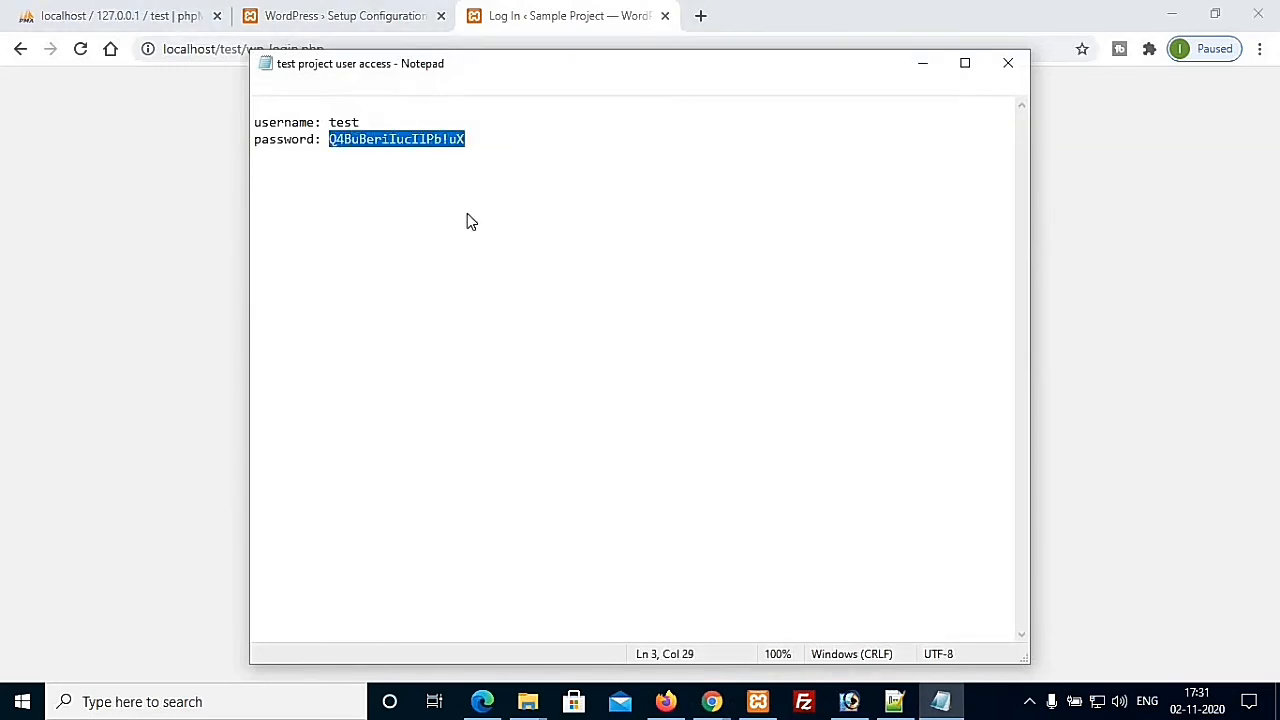
key(alt+Tab)
key(ctrl+v)
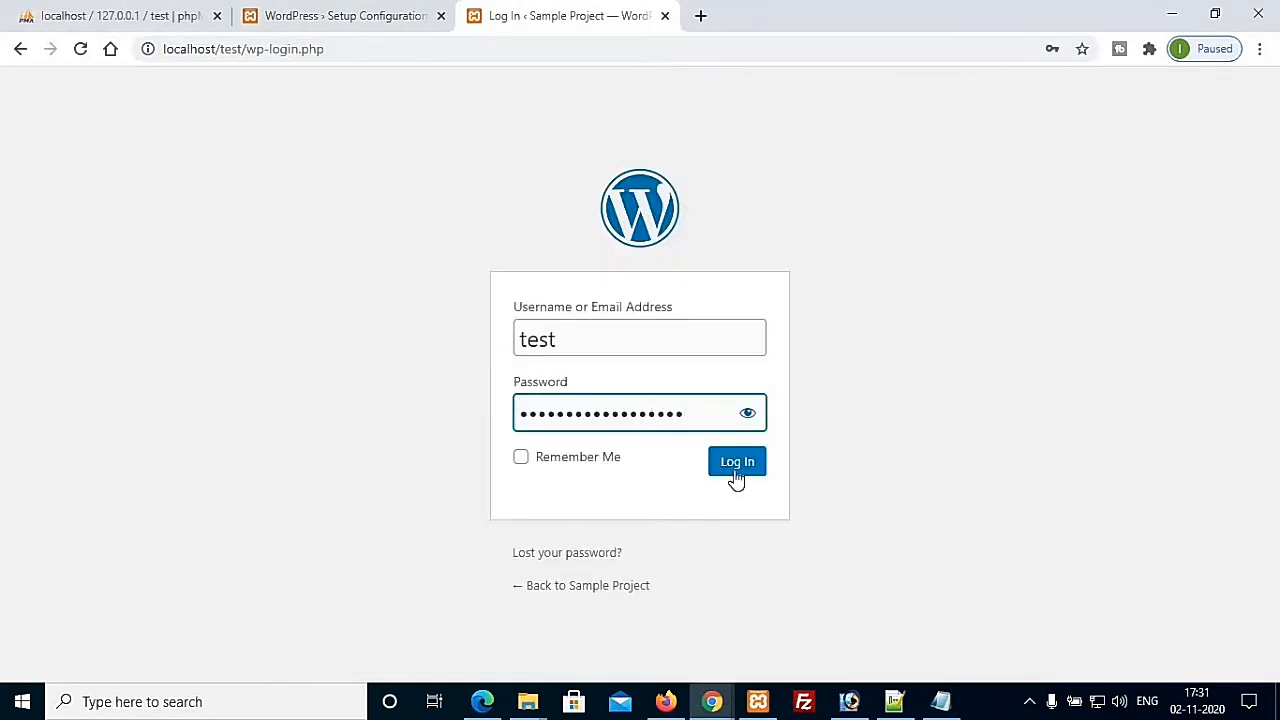
click(521, 460)
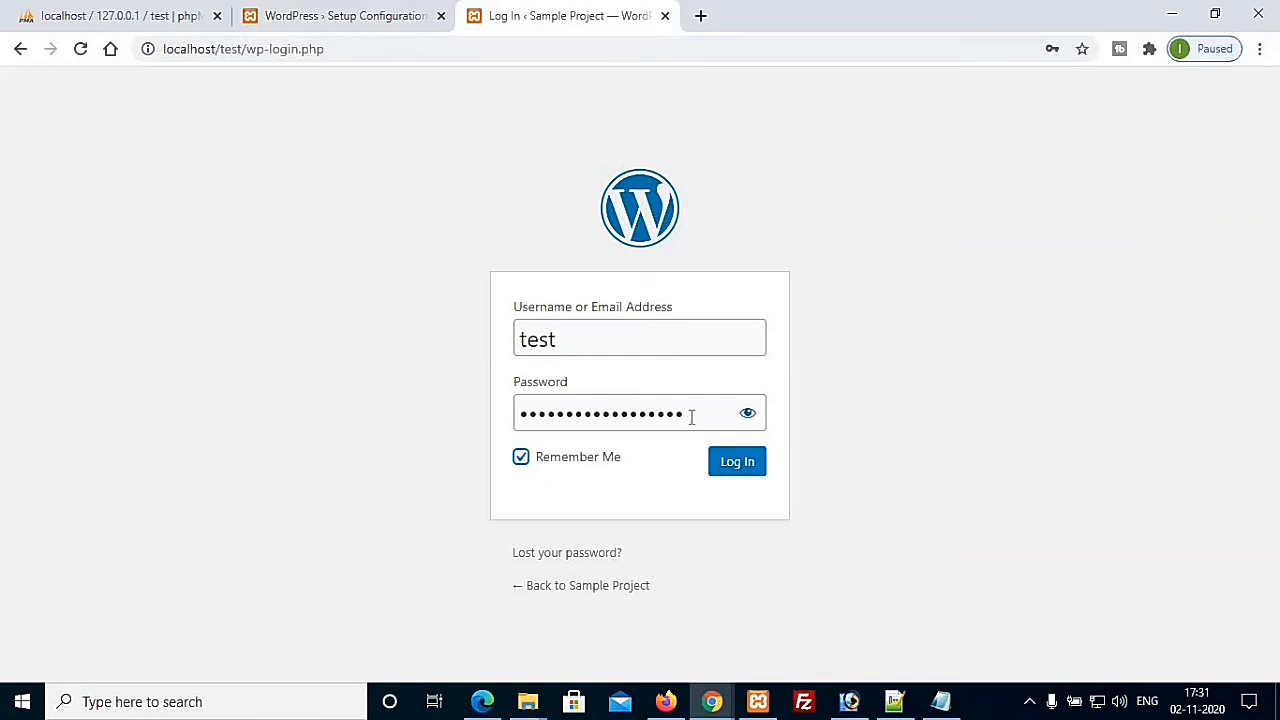
click(738, 472)
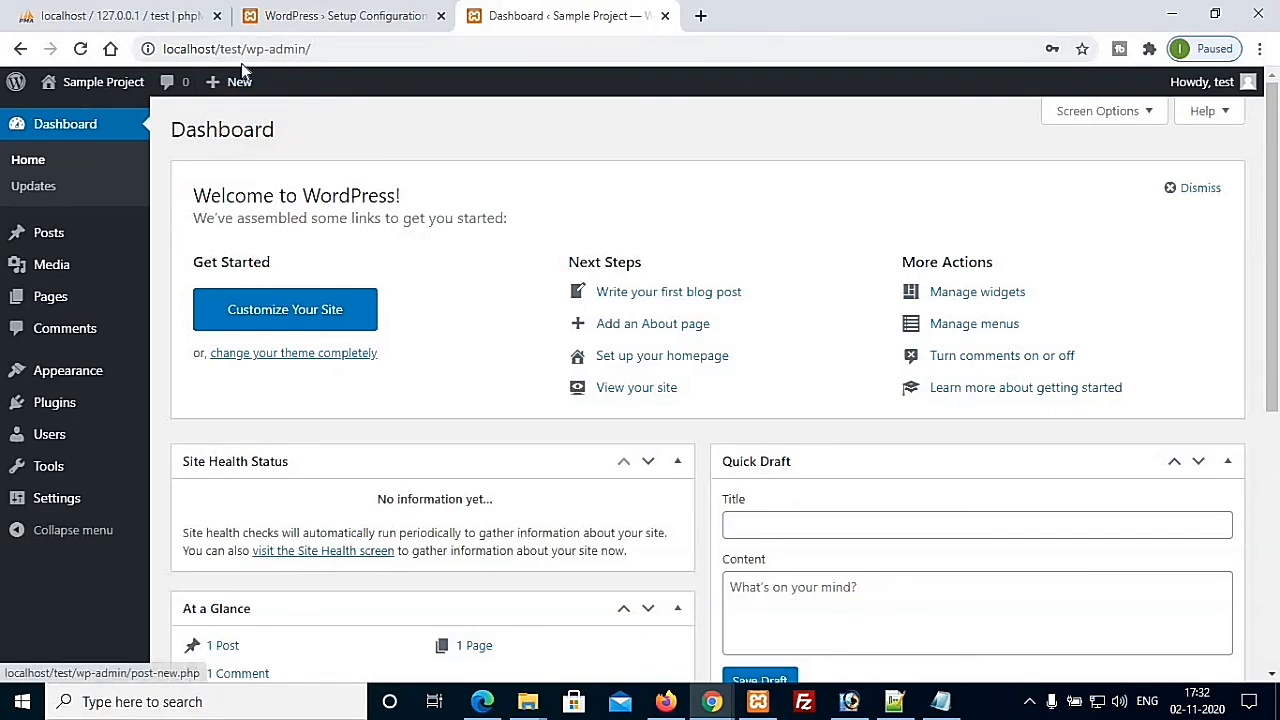
Step: Select the full dashboard URL in Chrome, then bring the Microsoft Edge window forward
click(304, 62)
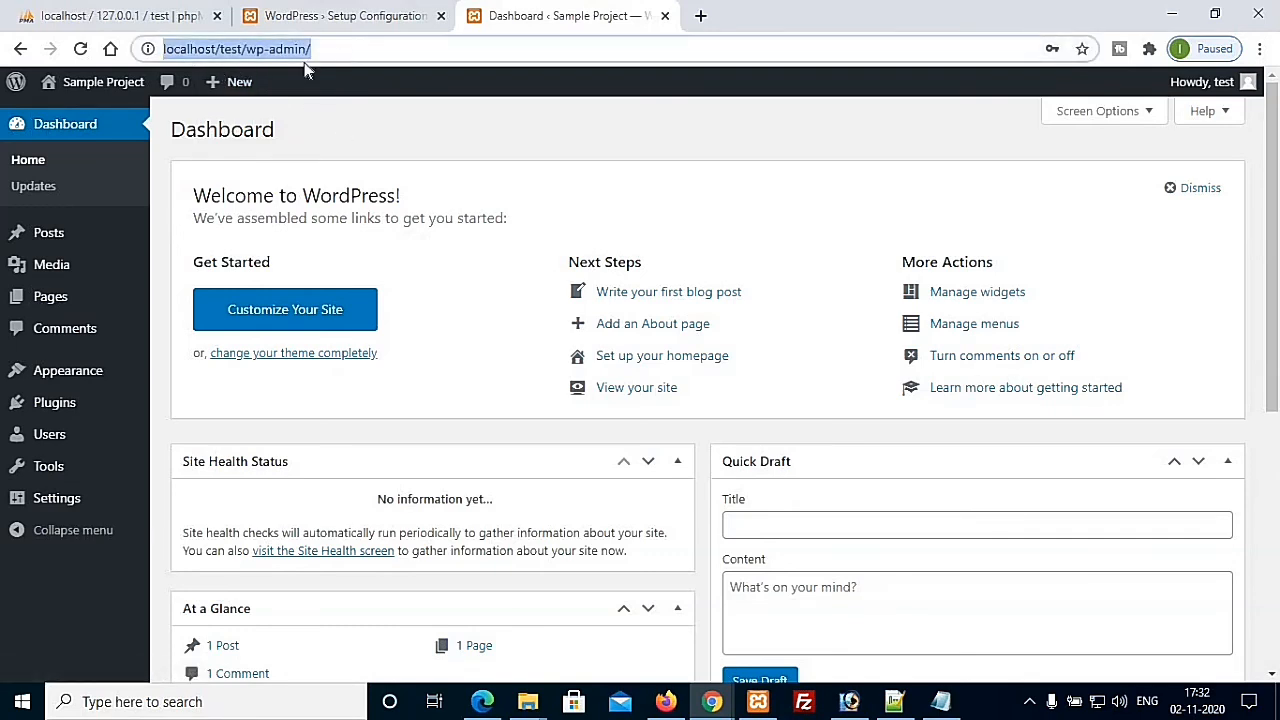
click(226, 52)
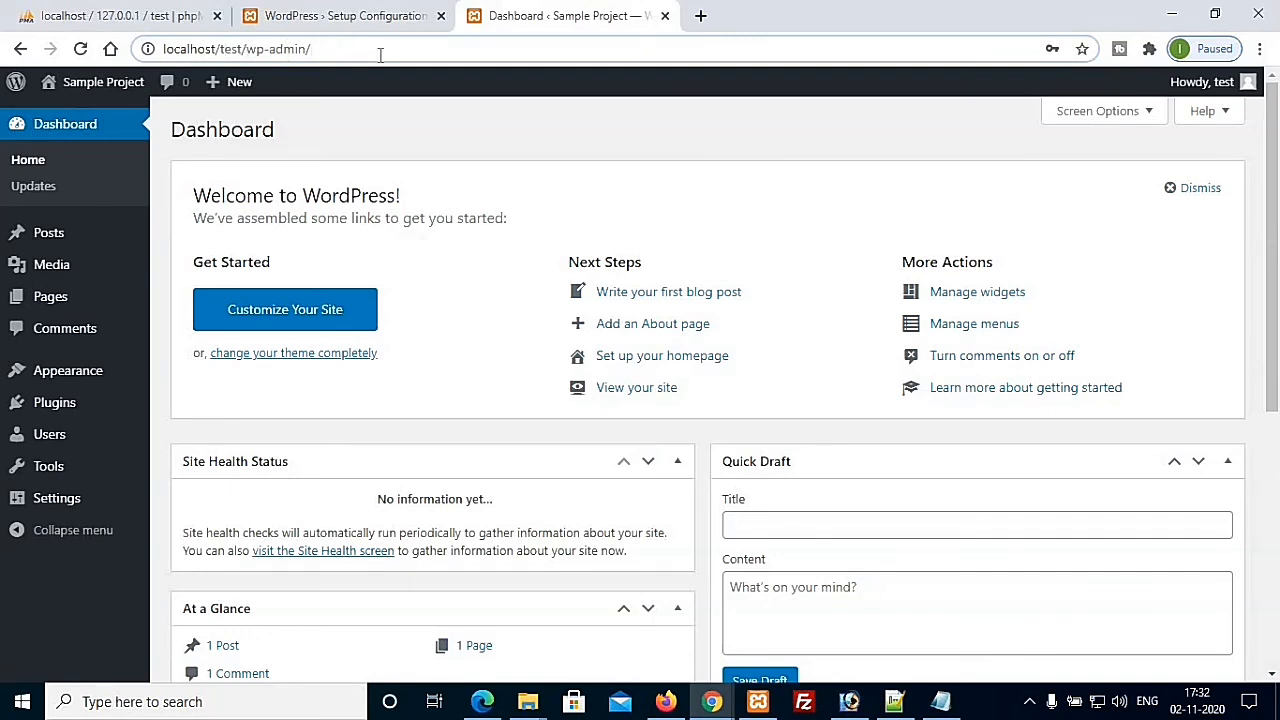
key(ctrl+a)
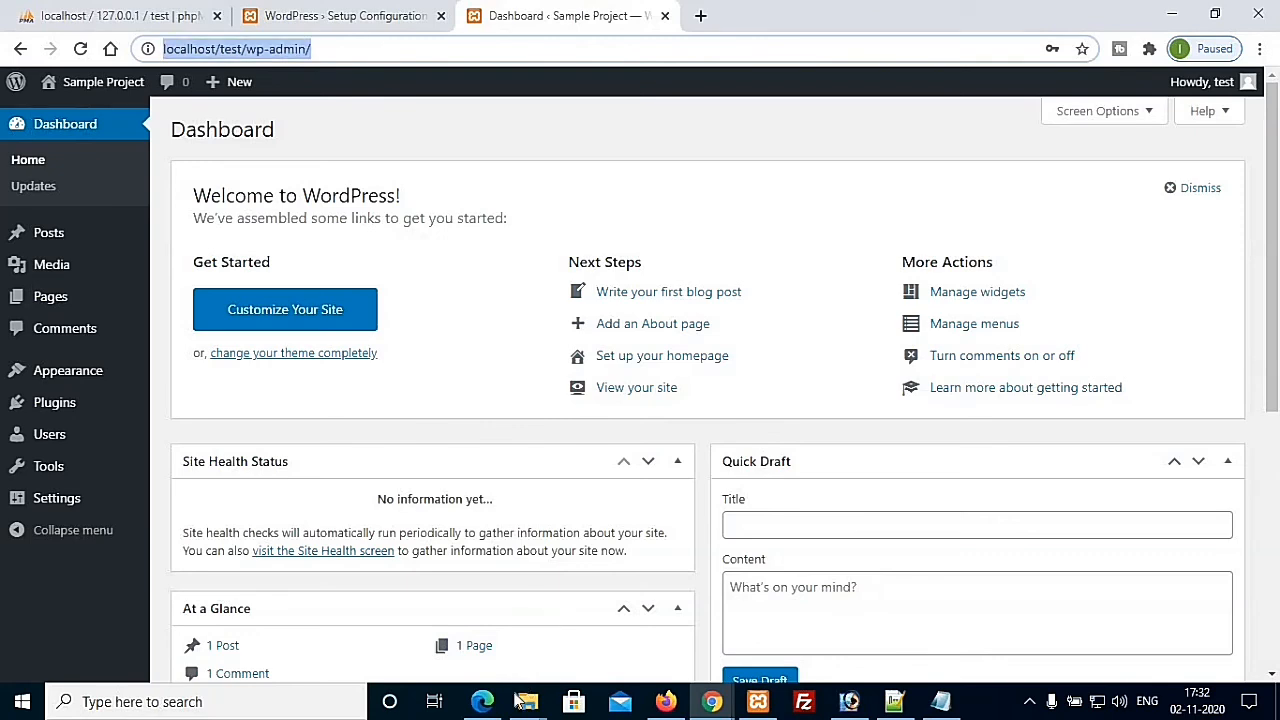
click(483, 703)
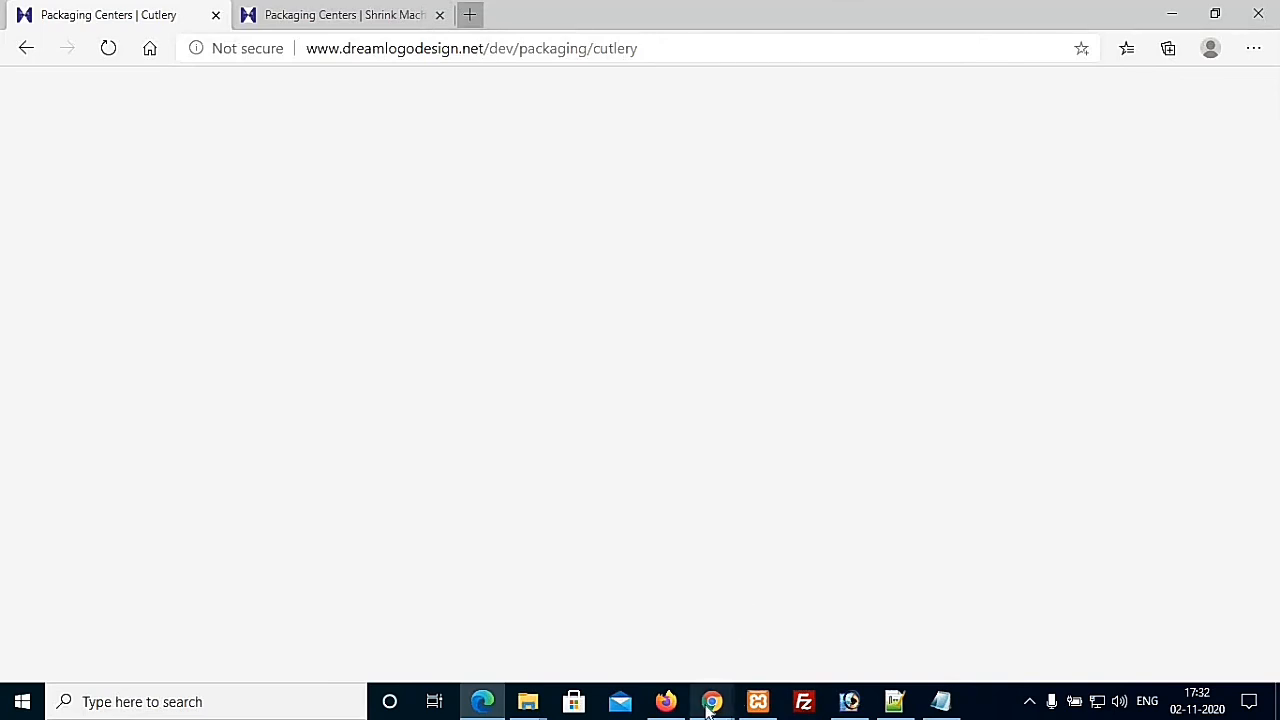
Step: Load localhost/test in the new Edge tab to view the Sample Project front page
mouse_move(712, 703)
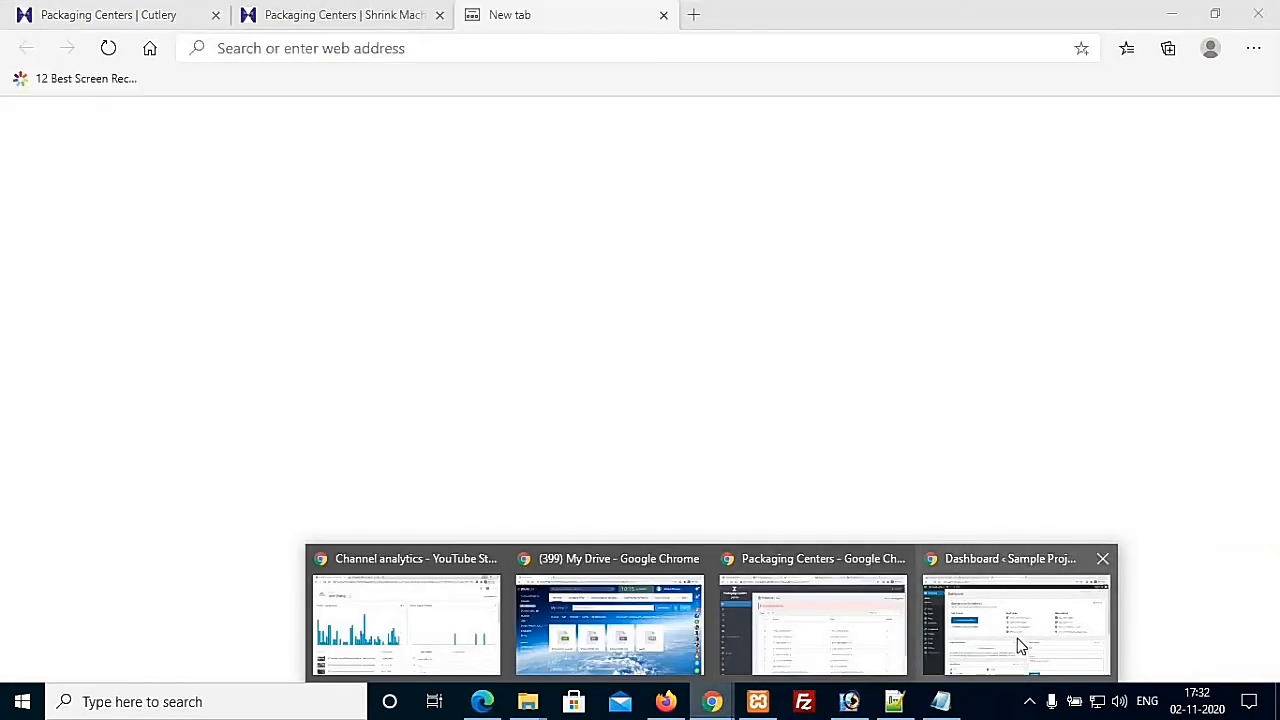
mouse_move(1016, 645)
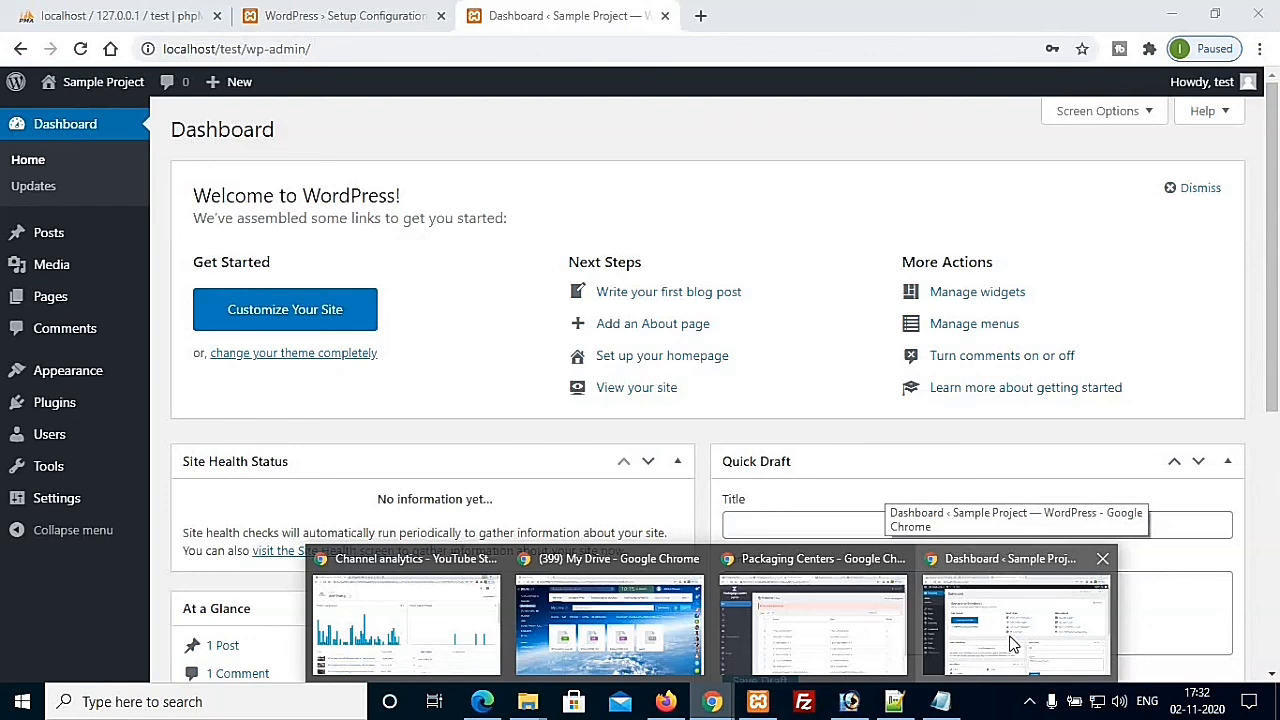
click(482, 701)
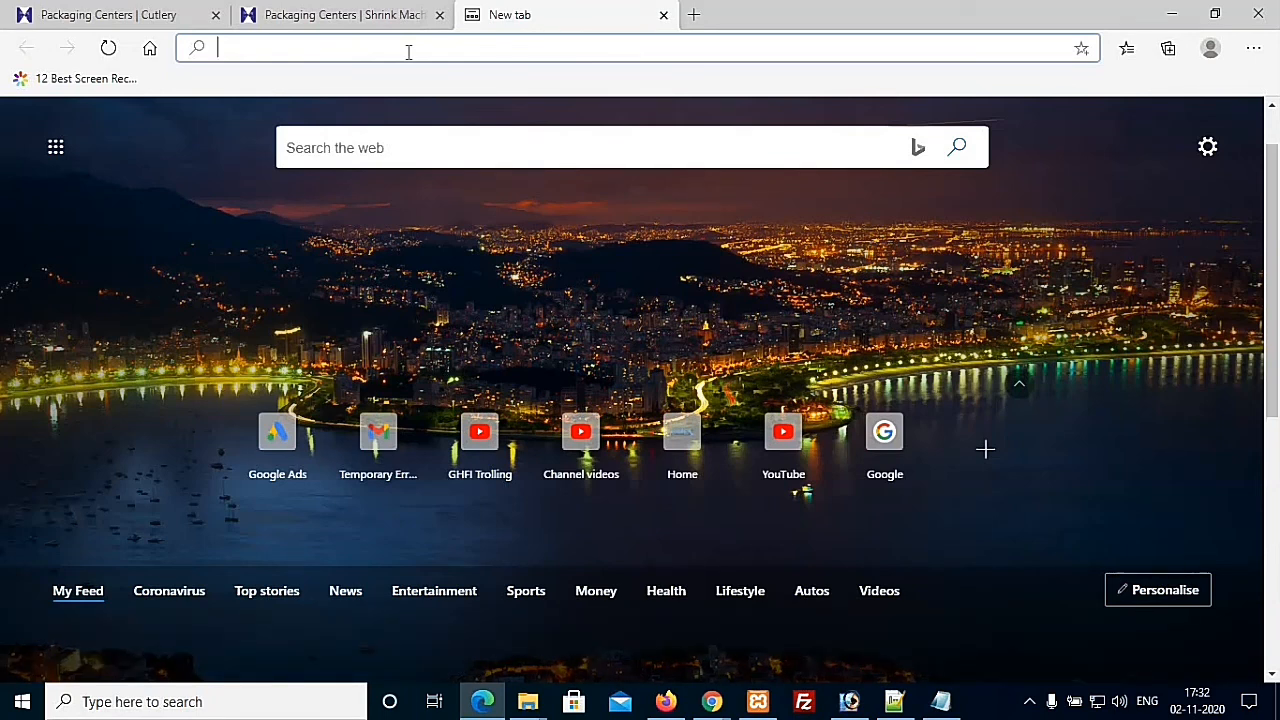
text(localhost)
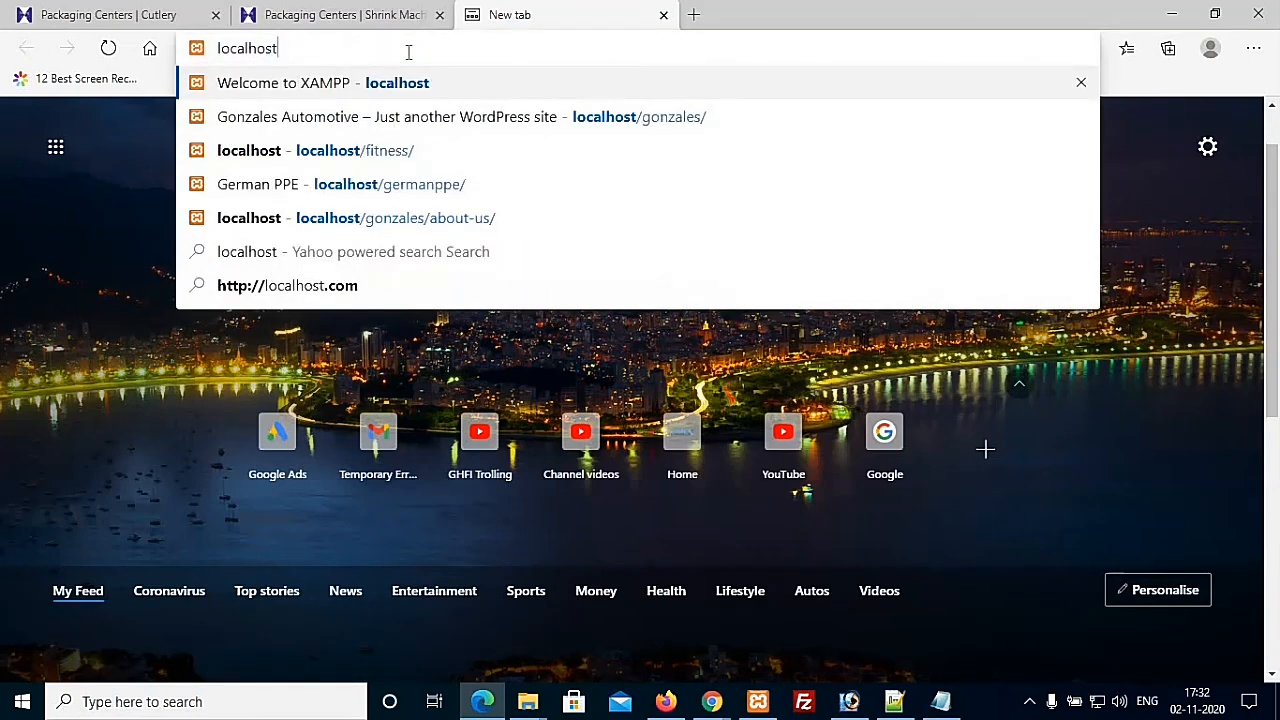
text(/te)
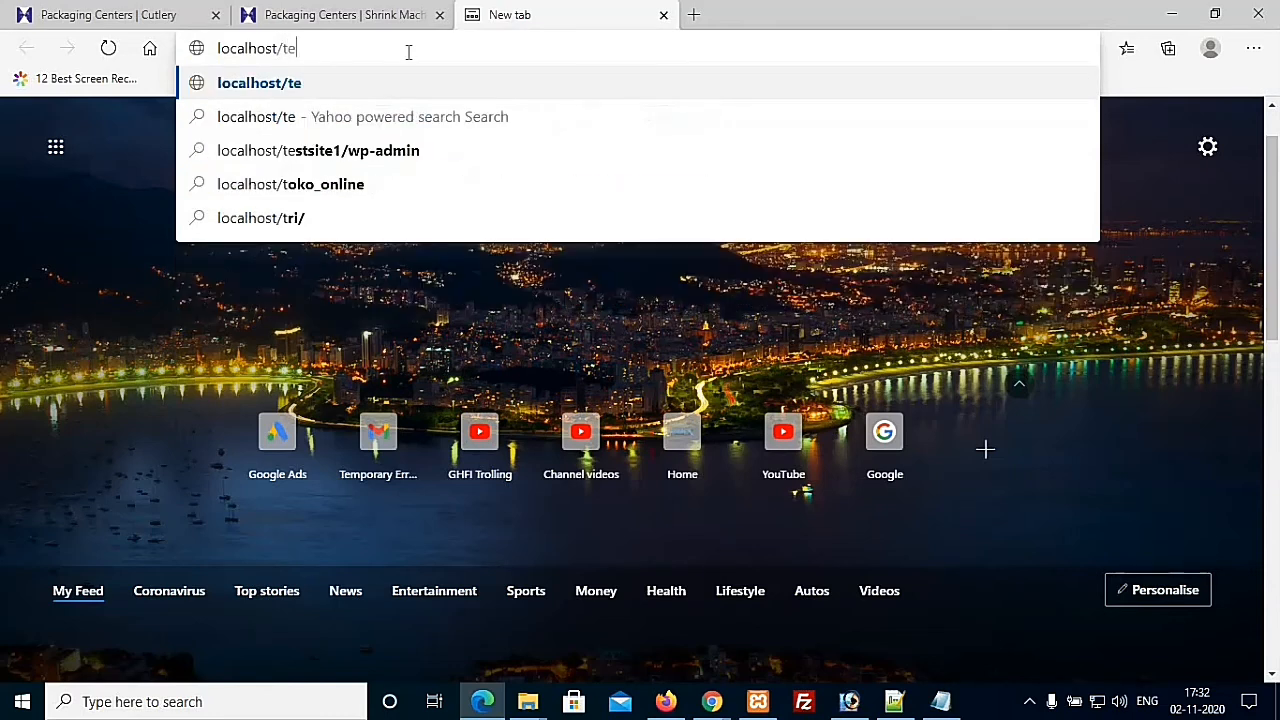
text(st)
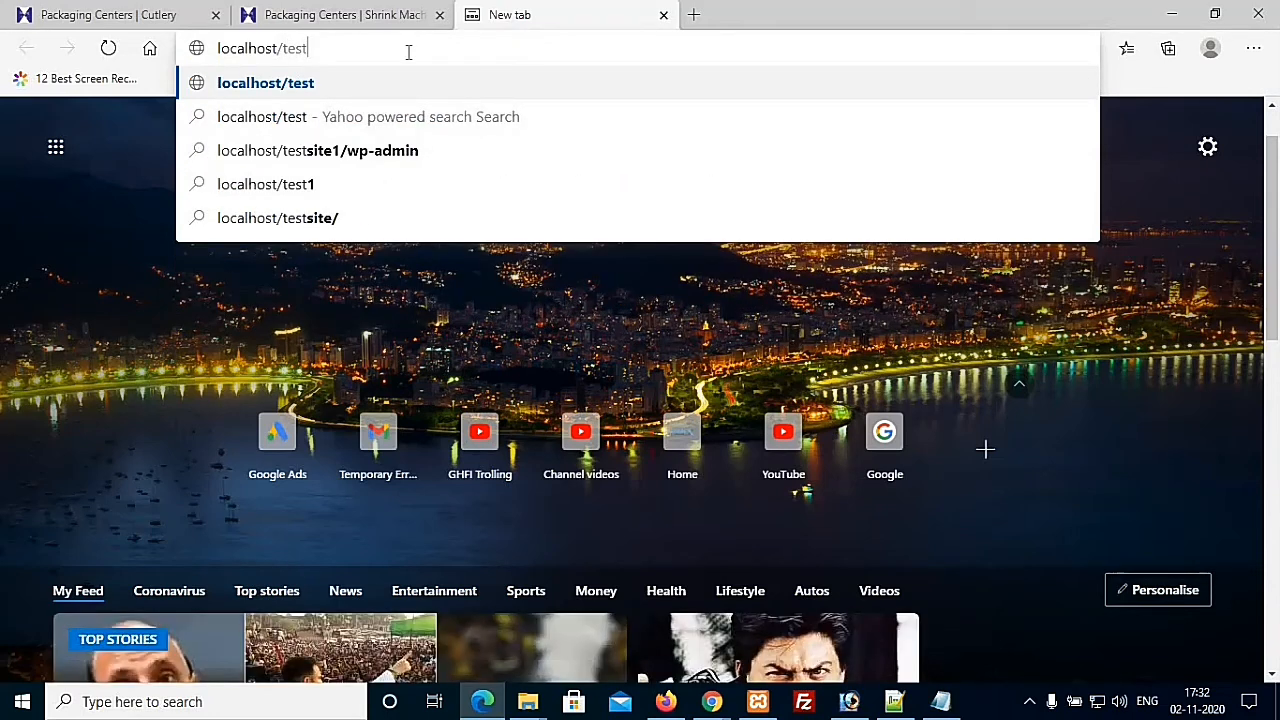
key(Return)
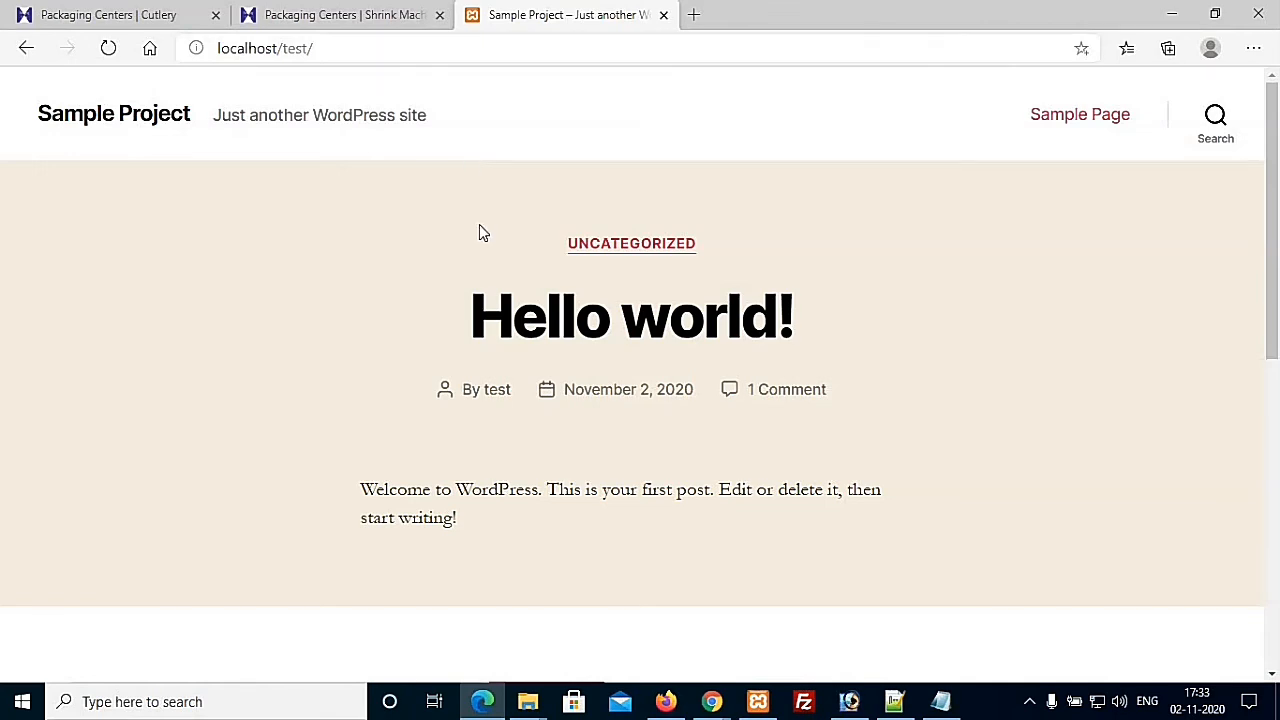
Step: Scroll through the Sample Project front page, then switch back to Chrome's Dashboard window
scroll(479, 226, down, 2)
scroll(383, 305, down, 3)
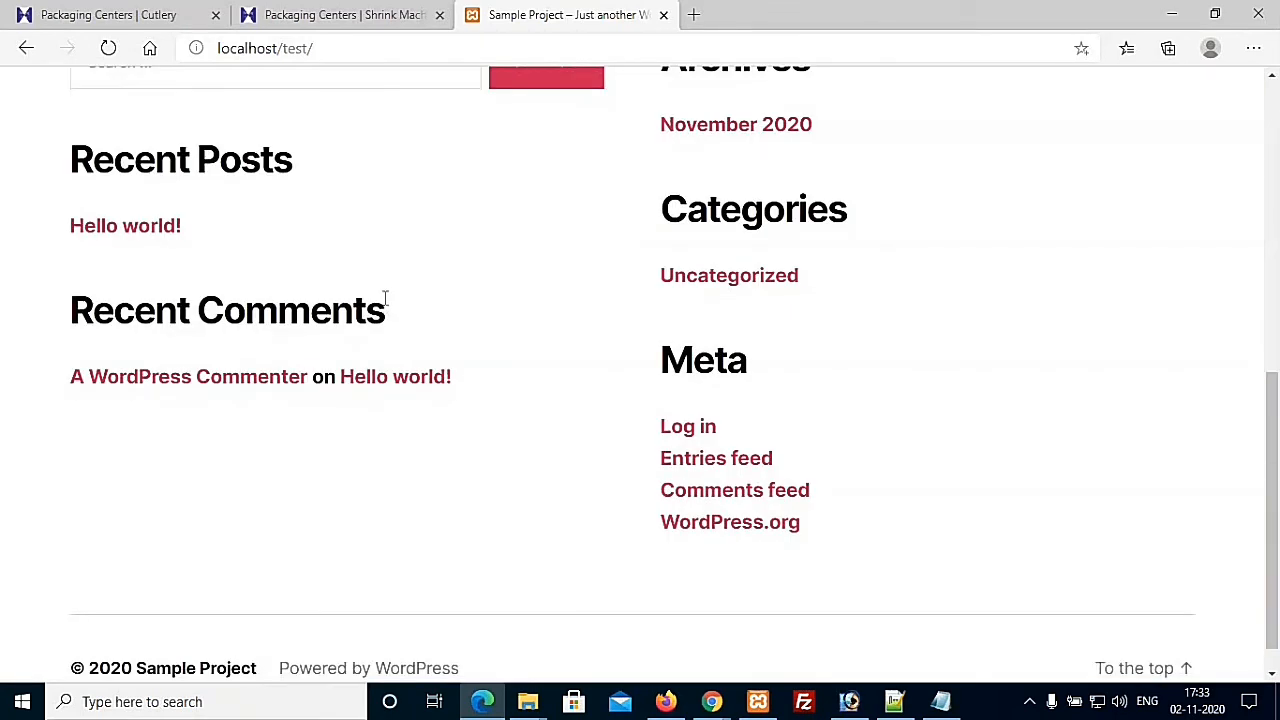
scroll(384, 298, down, 1)
scroll(384, 298, up, 10)
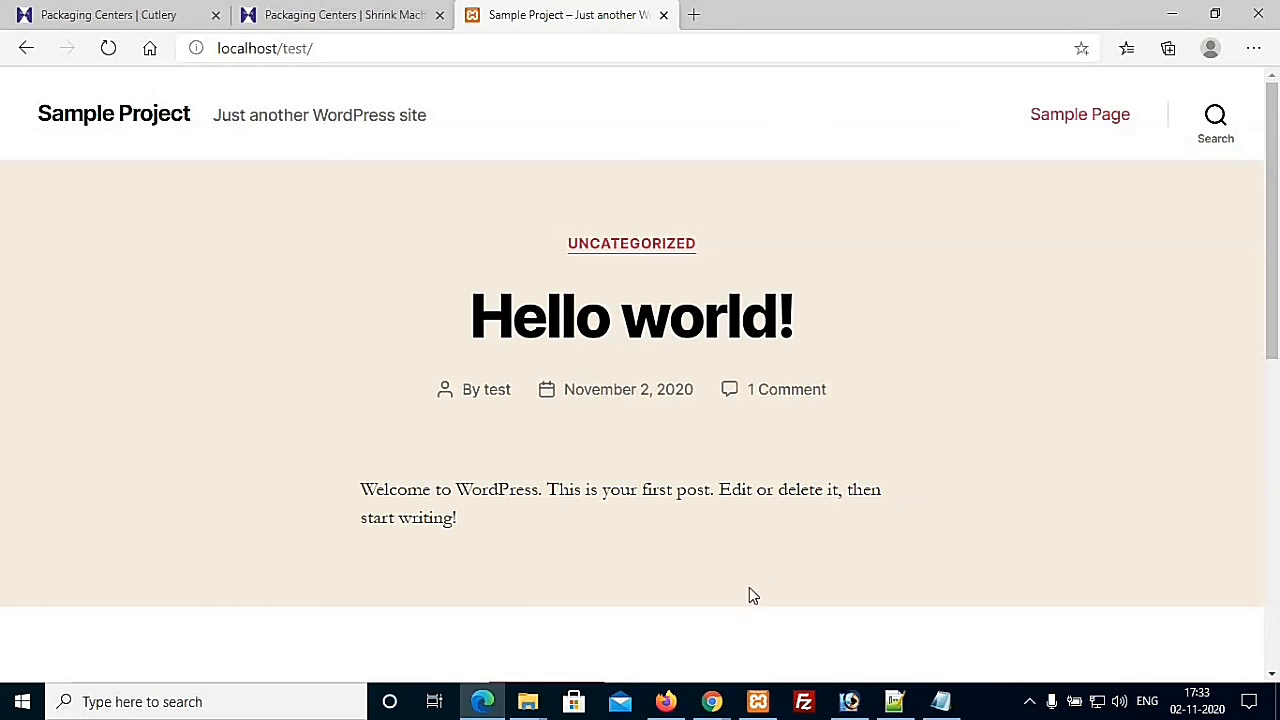
click(711, 701)
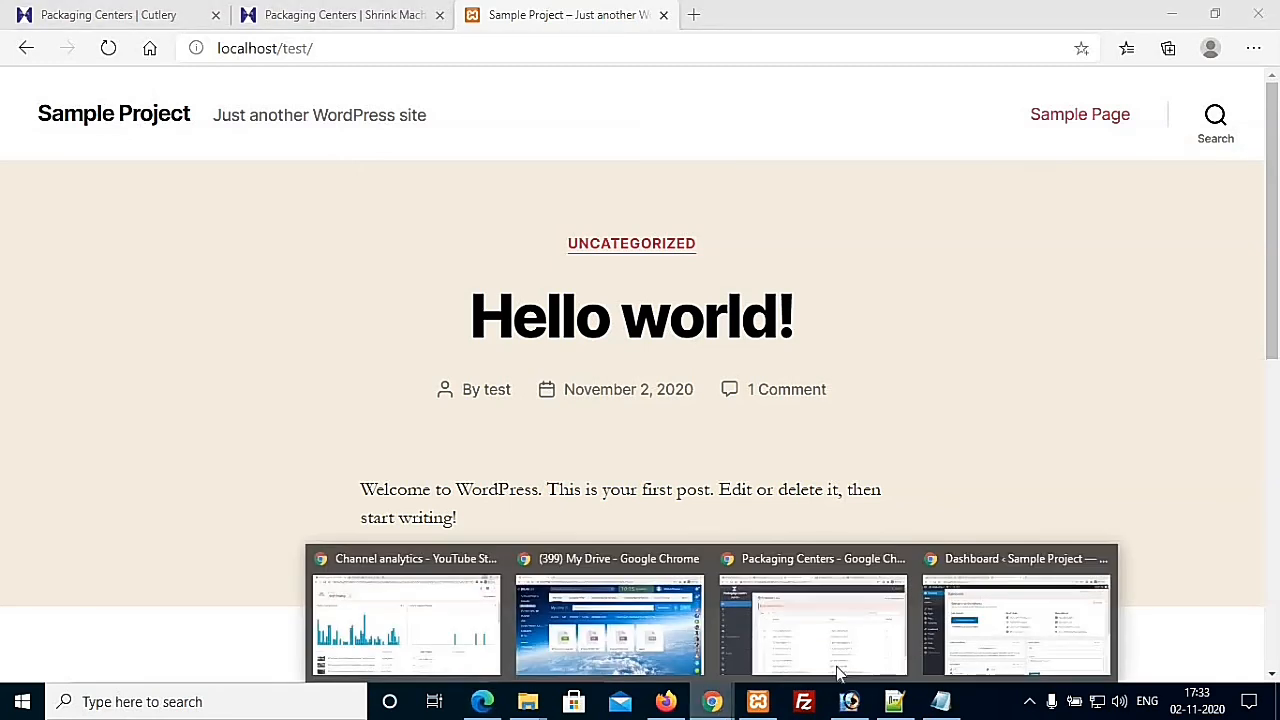
click(1015, 618)
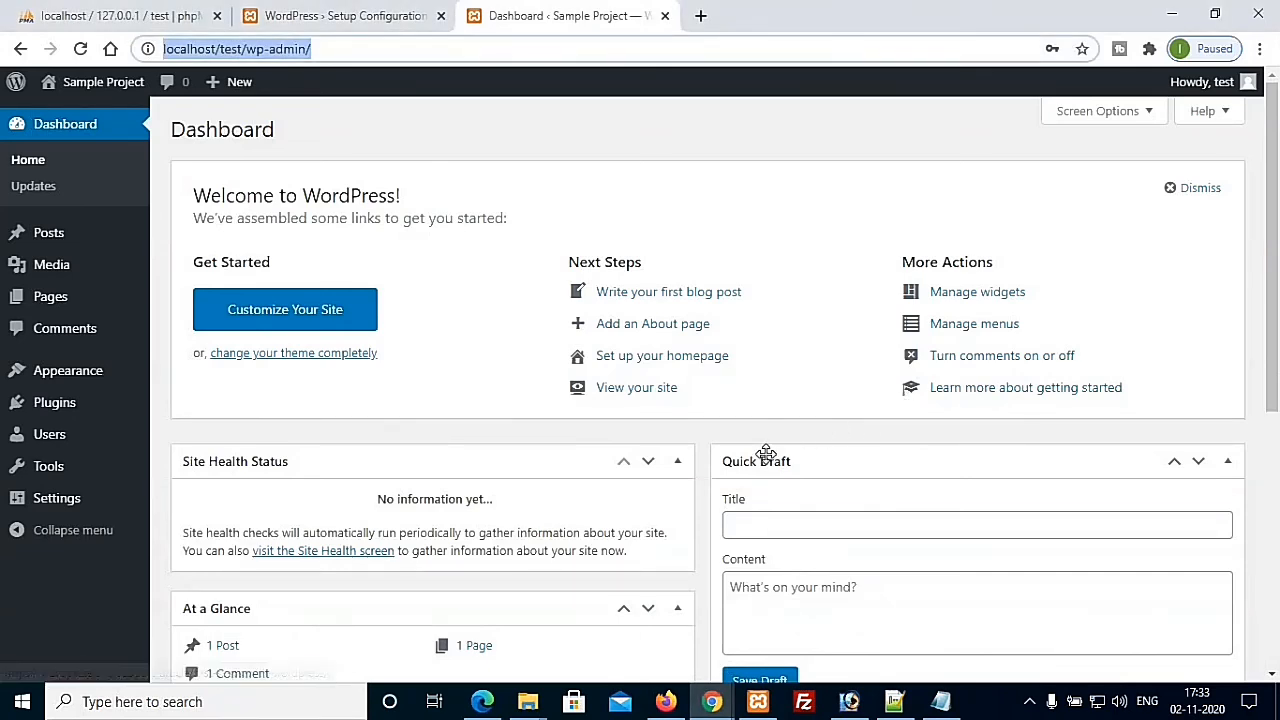